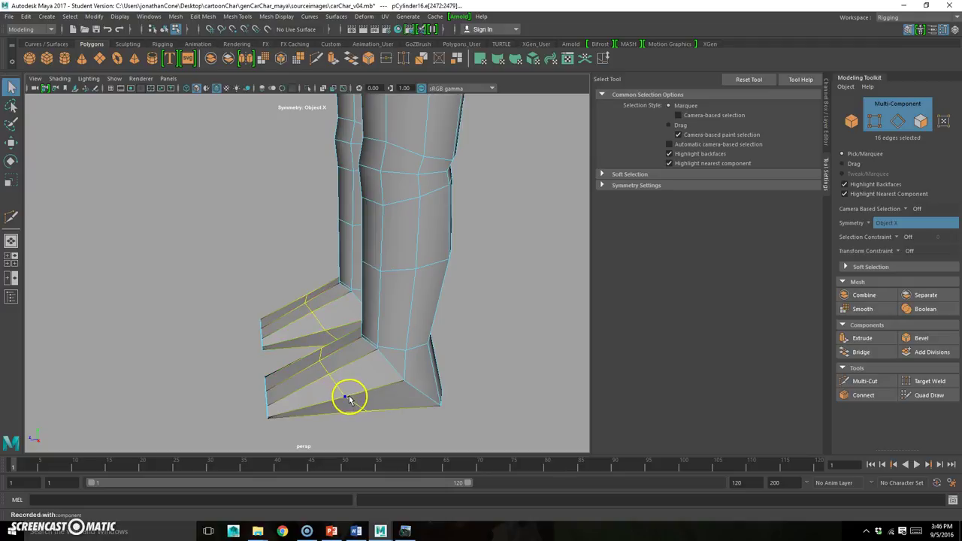
# - Scale the selected edge loop that runs around the middle of both feet
pyautogui.keyDown('alt'); pyautogui.moveTo(362, 415); pyautogui.dragTo(293, 341); pyautogui.keyUp('alt')
pyautogui.press('r')
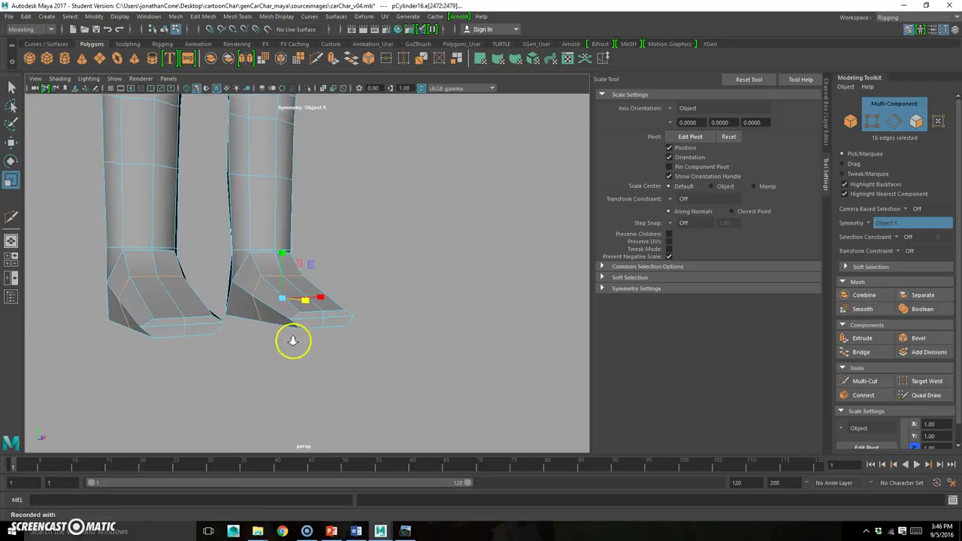
pyautogui.keyDown('alt'); pyautogui.moveTo(292, 342); pyautogui.dragTo(353, 332, button='right'); pyautogui.keyUp('alt')
pyautogui.press('F9')
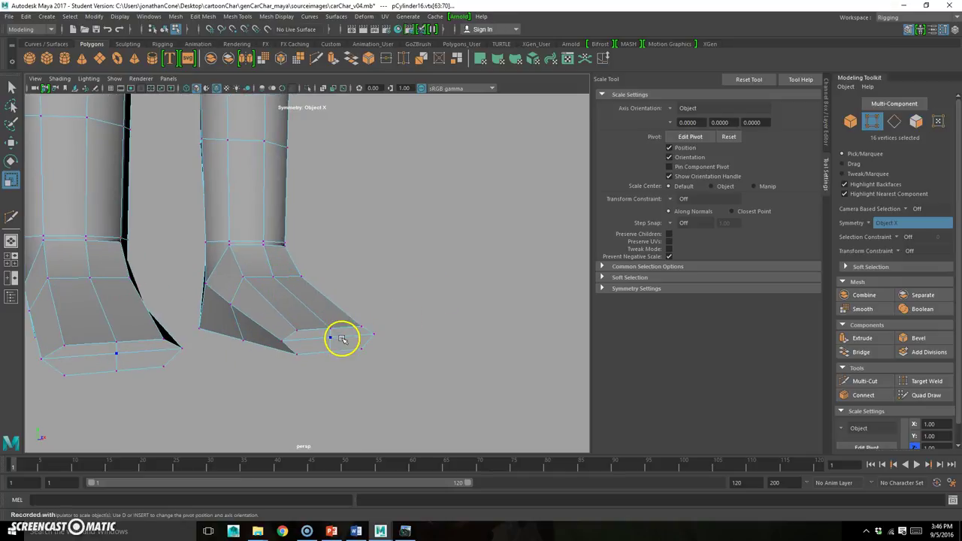
# - Pull the middle horizontal edges of the toe tips forward and scale their outer corner vertices along X
pyautogui.press('F10')
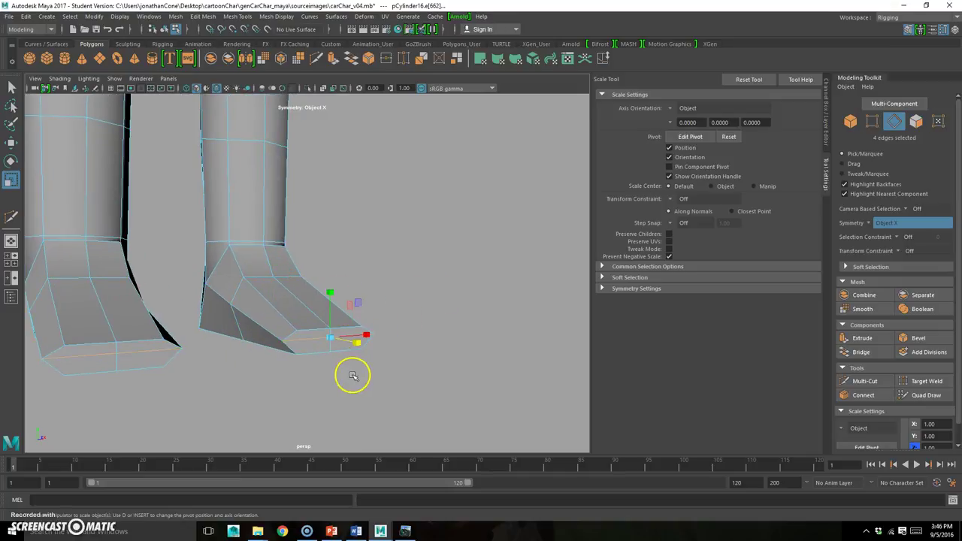
pyautogui.press('w')
pyautogui.keyDown('alt'); pyautogui.moveTo(358, 373); pyautogui.dragTo(318, 346); pyautogui.keyUp('alt')
pyautogui.scroll(-2, 412, 382)
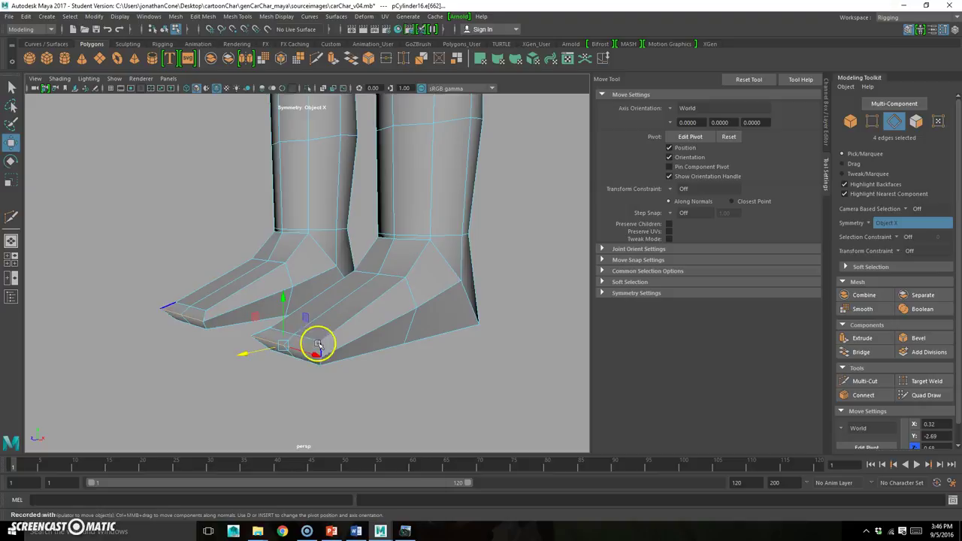
pyautogui.moveTo(294, 288); pyautogui.dragTo(271, 316)
pyautogui.press('r')
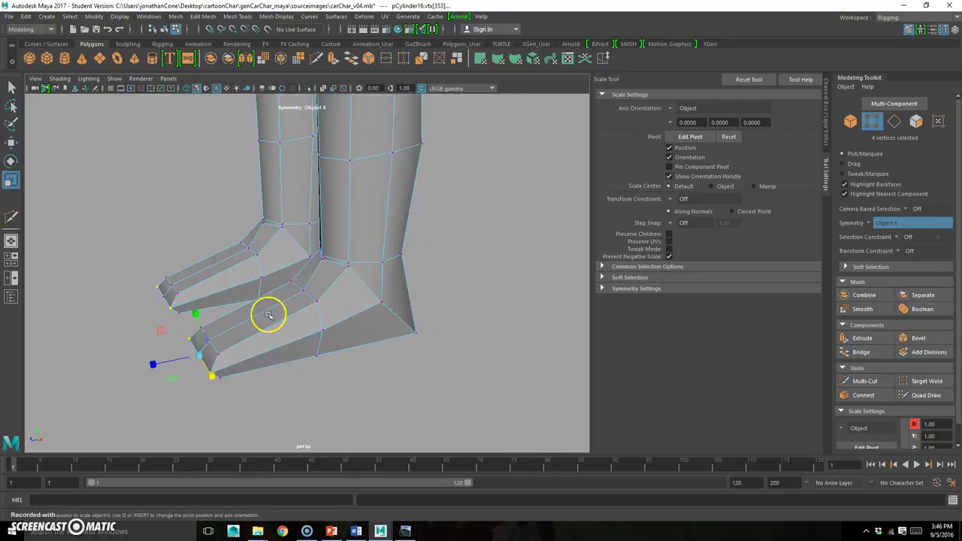
pyautogui.keyDown('alt'); pyautogui.moveTo(396, 328); pyautogui.dragTo(370, 314); pyautogui.keyUp('alt')
# - Insert an edge loop around the feet between the toe tips and the mid-foot loop with Multi-Cut, working in the side view
pyautogui.press('space')
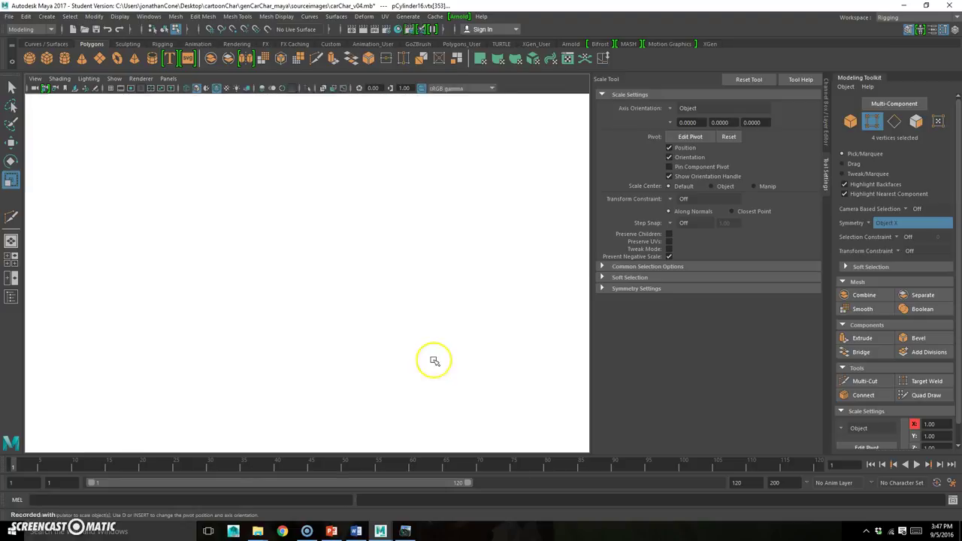
pyautogui.press('space')
pyautogui.scroll(6, 295, 282)
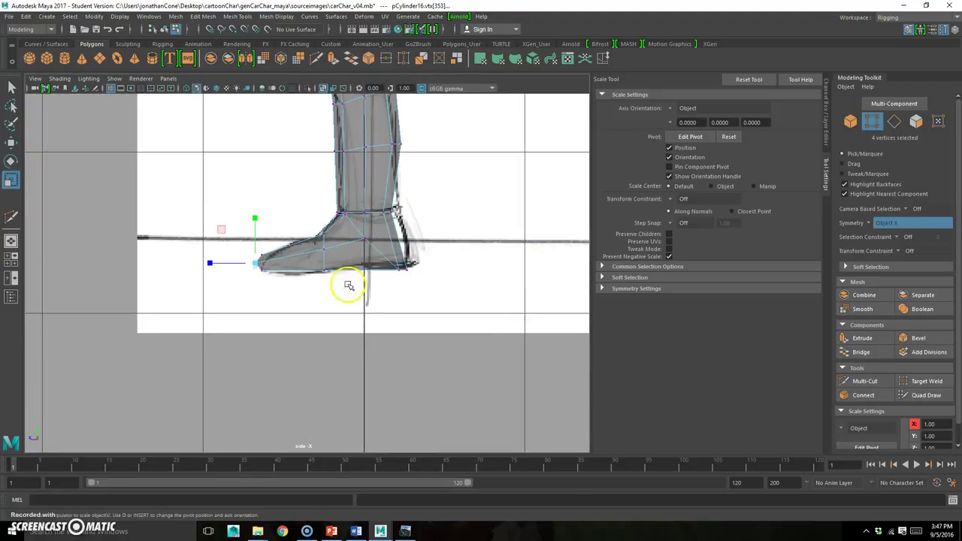
pyautogui.keyDown('alt'); pyautogui.moveTo(338, 307); pyautogui.dragTo(380, 307, button='right'); pyautogui.keyUp('alt')
pyautogui.keyDown('alt'); pyautogui.moveTo(381, 307); pyautogui.dragTo(306, 322, button='middle'); pyautogui.keyUp('alt')
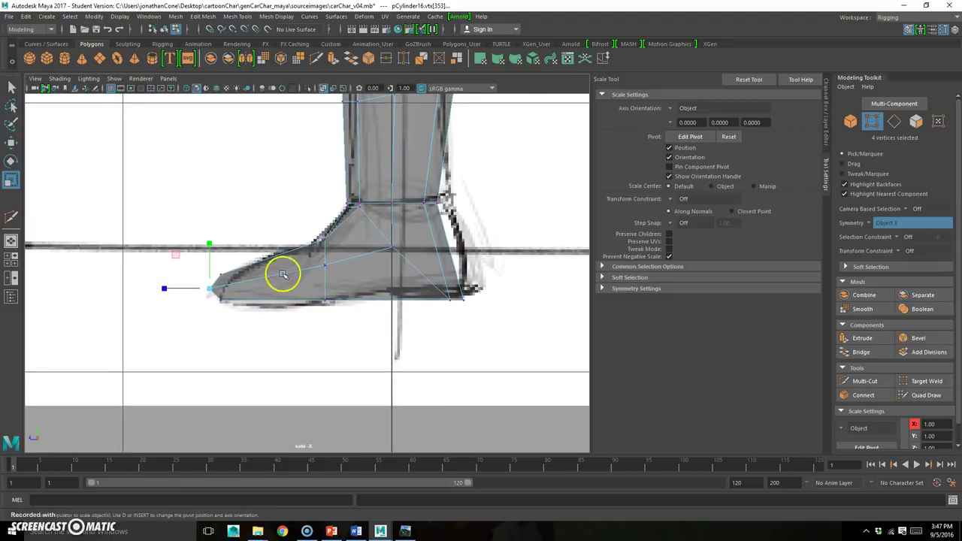
pyautogui.click(316, 58)
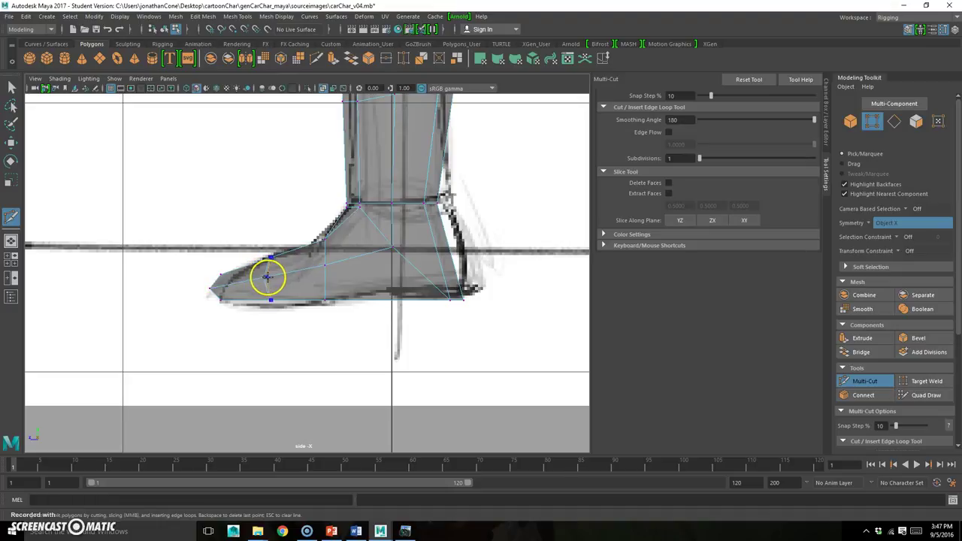
# - Scale the new toe loop and move it forward to fit the foot outline in the side reference sketch
pyautogui.press('w')
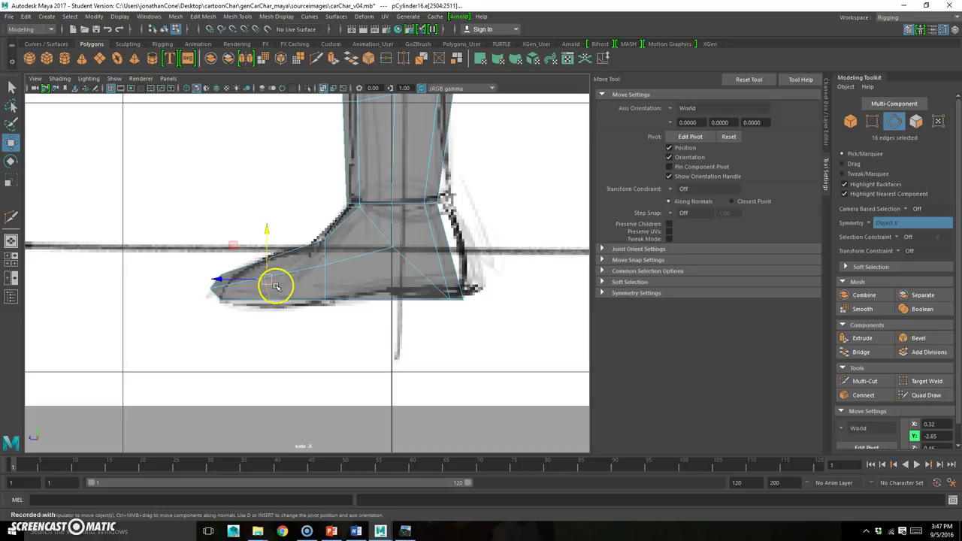
pyautogui.press('r')
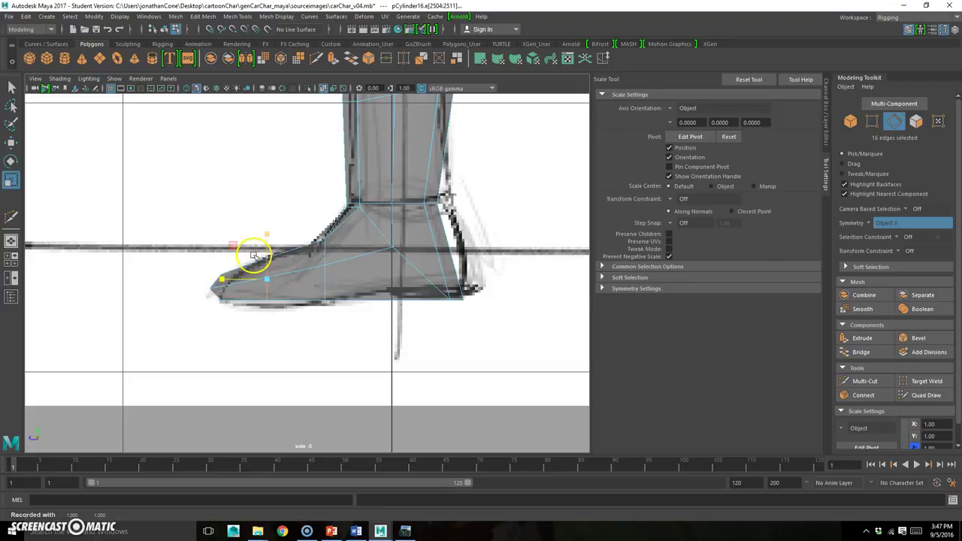
pyautogui.press('w')
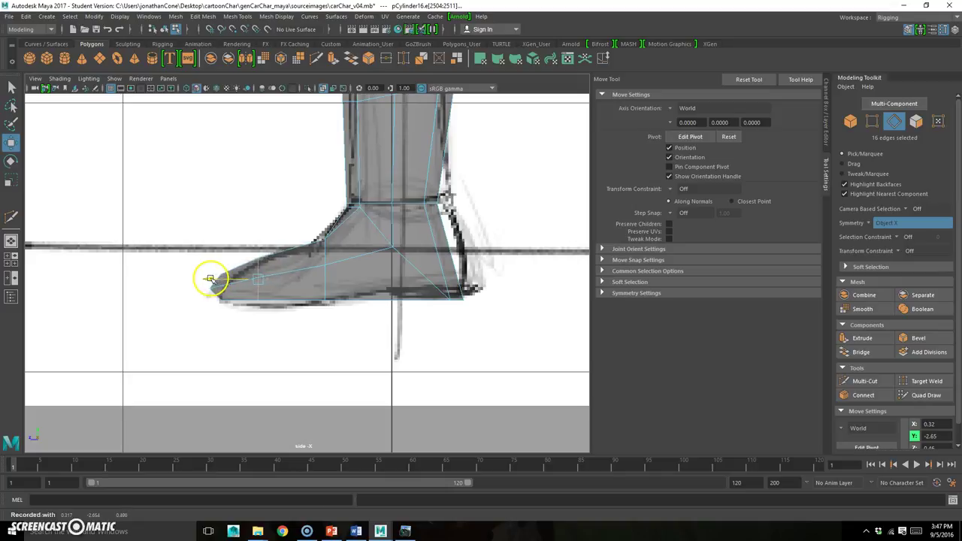
# - Move the mid-foot edge loop slightly forward to where the instep bends in the side reference sketch
pyautogui.doubleClick(325, 247)
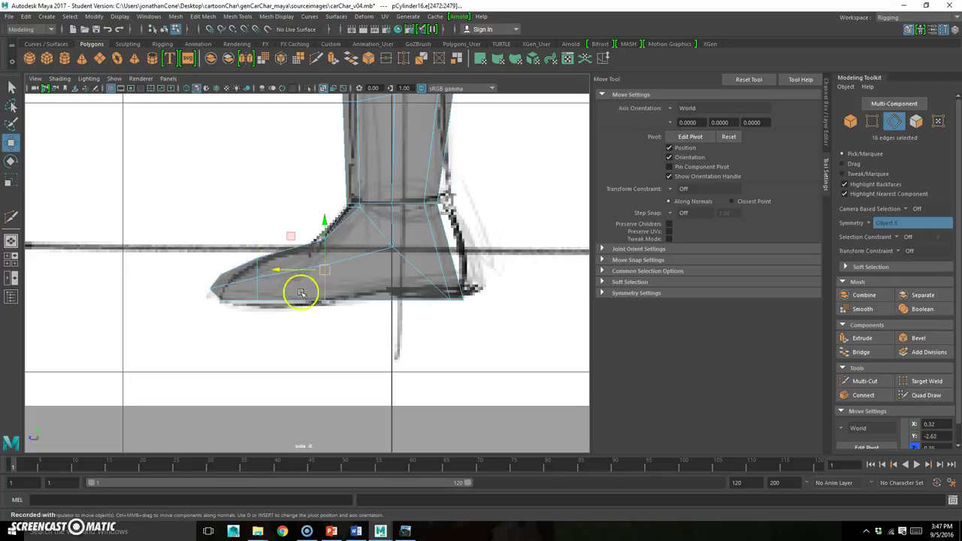
pyautogui.moveTo(279, 269); pyautogui.dragTo(269, 272)
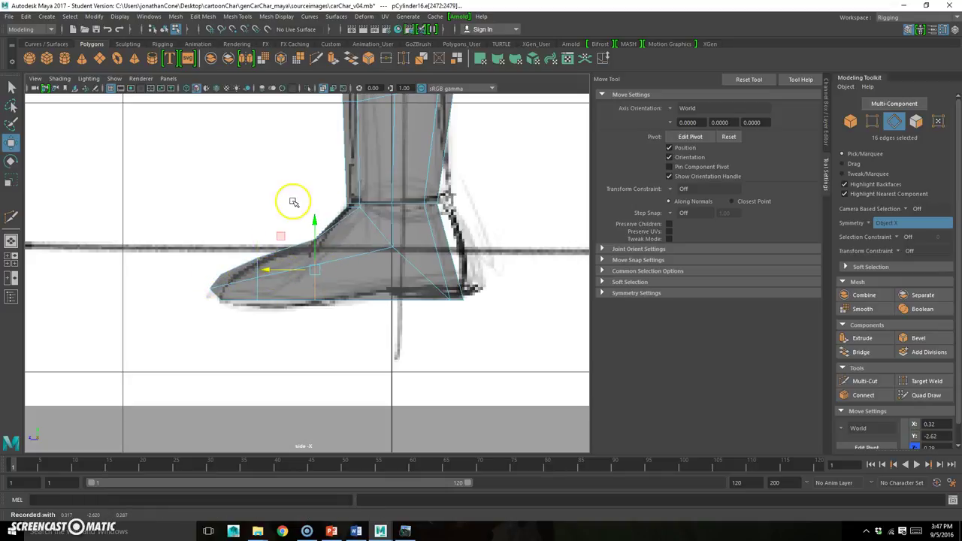
pyautogui.click(350, 333)
# - Examine the feet from above in the perspective view and check the character in the top view
pyautogui.press('space')
pyautogui.press('space')
pyautogui.keyDown('alt'); pyautogui.moveTo(403, 249); pyautogui.dragTo(345, 316); pyautogui.keyUp('alt')
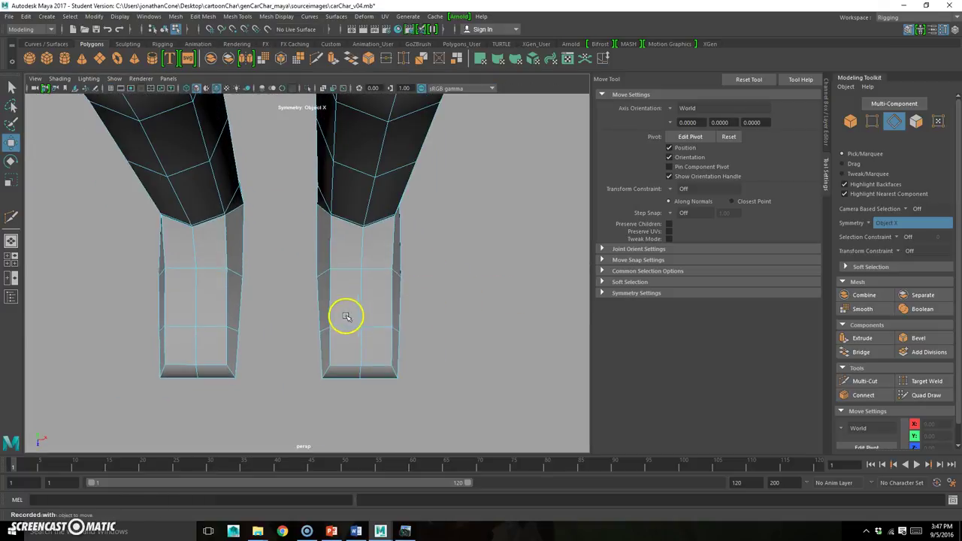
pyautogui.press('space')
pyautogui.press('space')
pyautogui.press('space')
pyautogui.press('space')
pyautogui.keyDown('alt'); pyautogui.moveTo(323, 247); pyautogui.dragTo(272, 266, button='right'); pyautogui.keyUp('alt')
pyautogui.keyDown('alt'); pyautogui.moveTo(273, 266); pyautogui.dragTo(335, 259, button='middle'); pyautogui.keyUp('alt')
pyautogui.keyDown('alt'); pyautogui.moveTo(268, 281); pyautogui.dragTo(406, 269, button='right'); pyautogui.keyUp('alt')
pyautogui.keyDown('alt'); pyautogui.moveTo(405, 269); pyautogui.dragTo(352, 262, button='middle'); pyautogui.keyUp('alt')
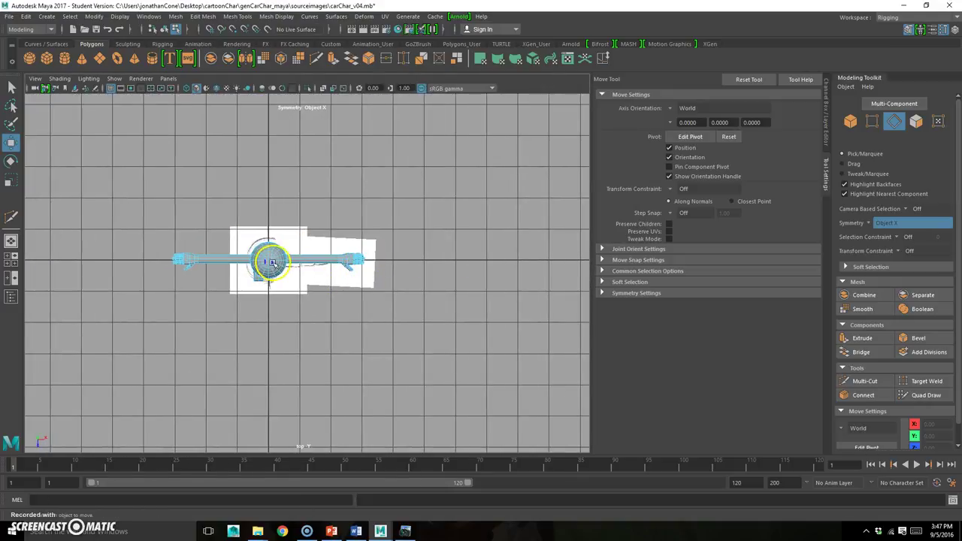
# - Try a new Bottom orthographic view in the top-view viewport for looking at the feet
pyautogui.press('space')
pyautogui.click(168, 80)
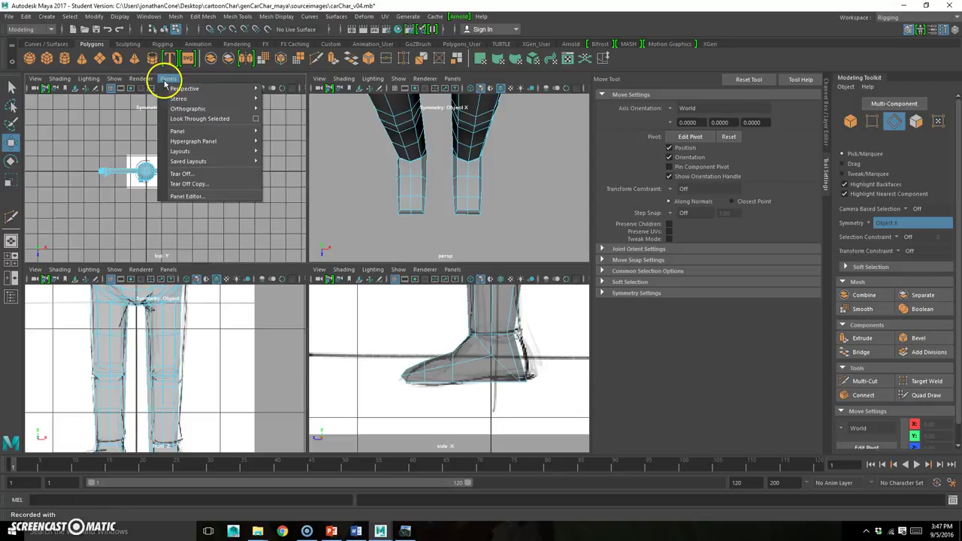
pyautogui.moveTo(219, 112)
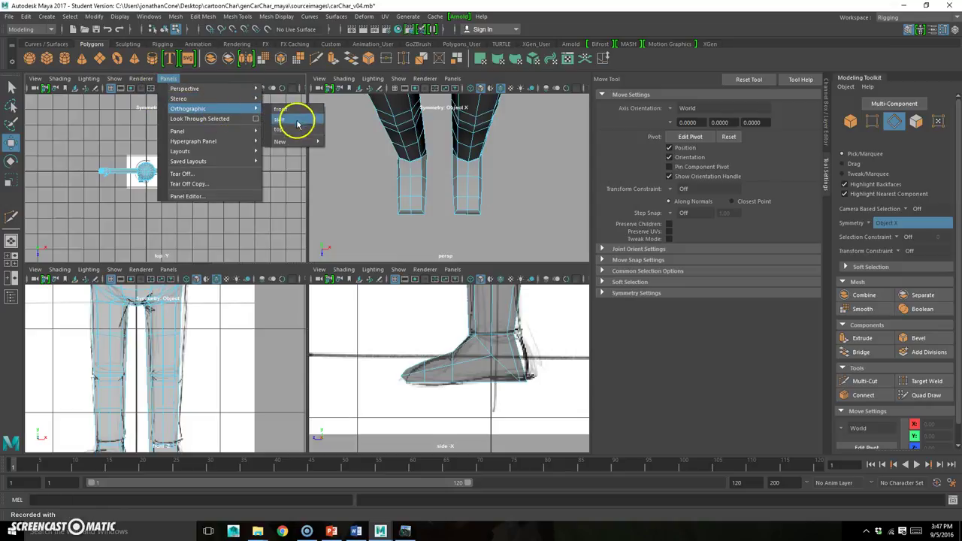
pyautogui.moveTo(303, 141)
pyautogui.click(359, 193)
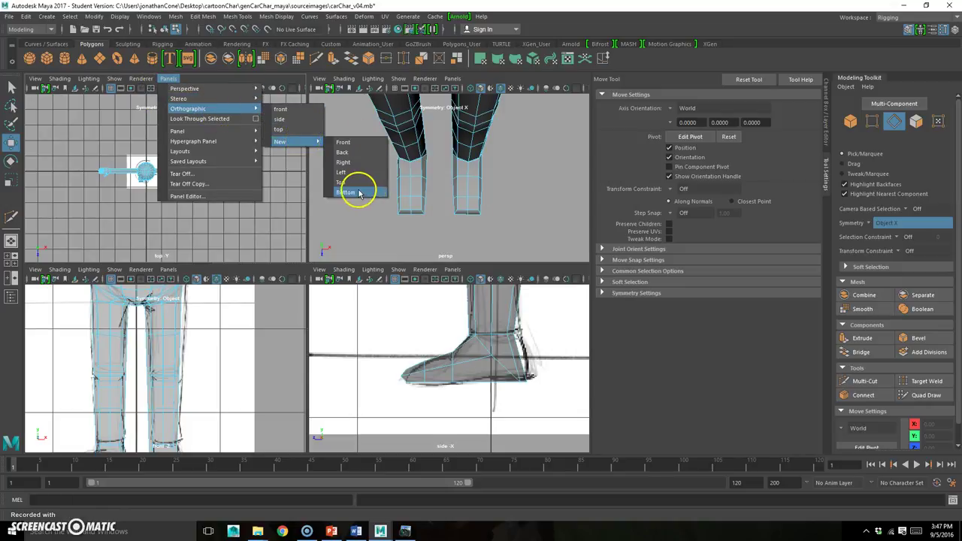
pyautogui.click(360, 193)
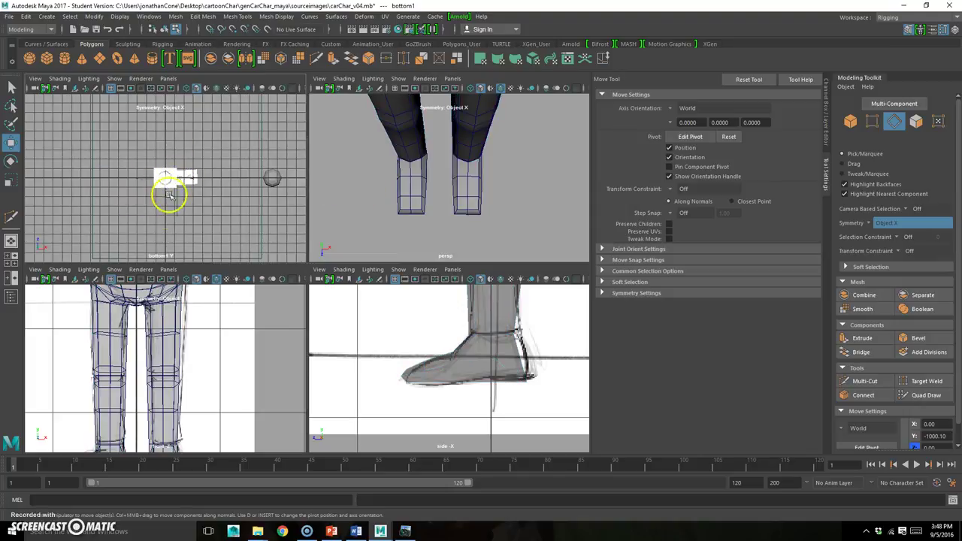
pyautogui.keyDown('alt'); pyautogui.moveTo(161, 193); pyautogui.dragTo(319, 180, button='right'); pyautogui.keyUp('alt')
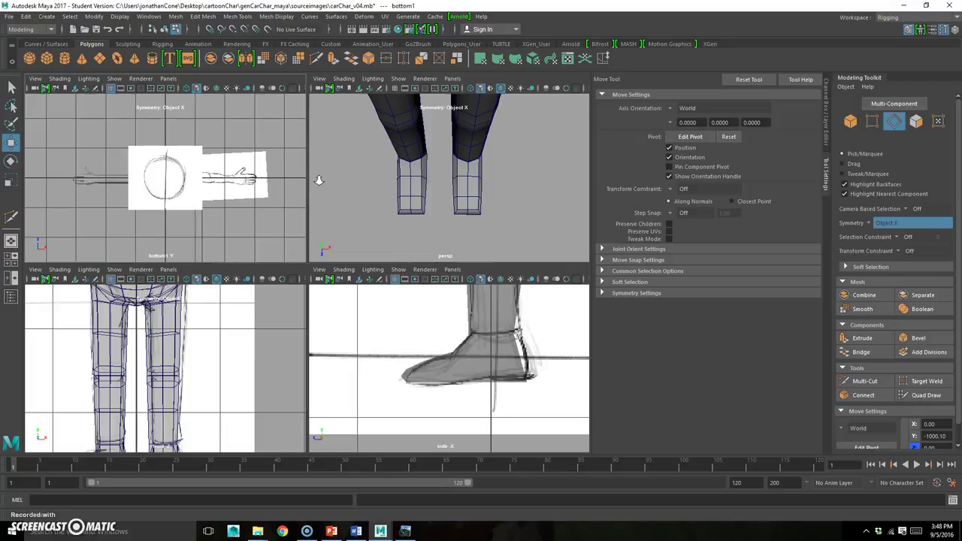
pyautogui.click(168, 145)
pyautogui.click(199, 146)
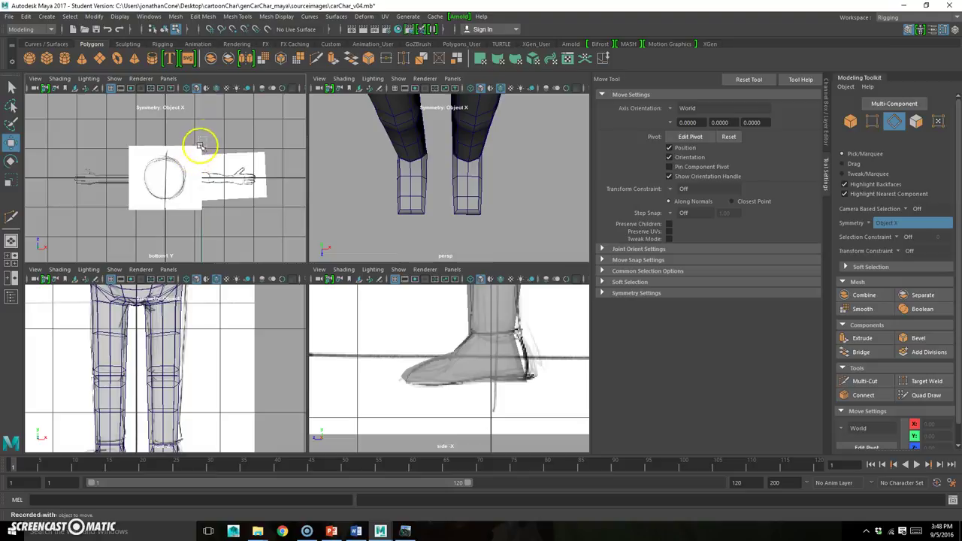
pyautogui.click(382, 400)
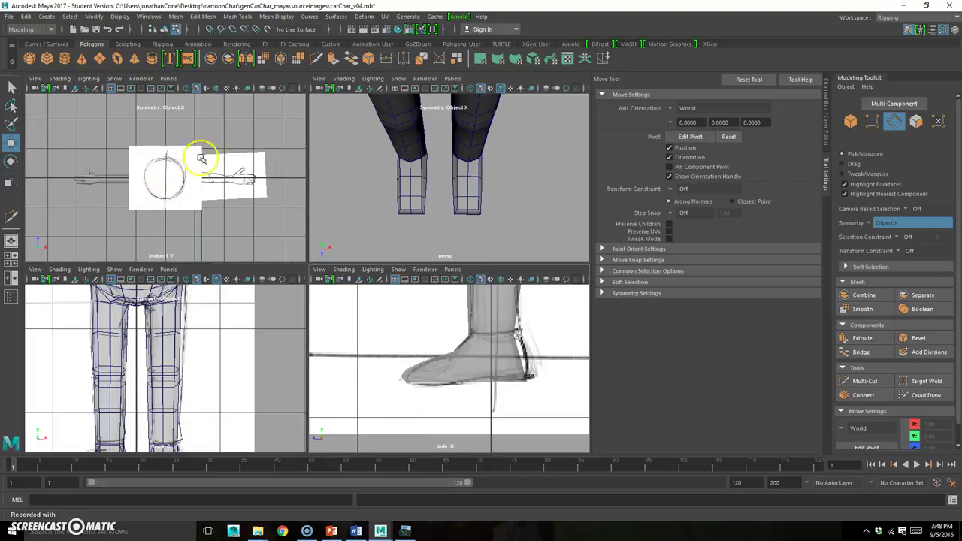
# - Switch the bottom-view viewport back to the top orthographic camera
pyautogui.click(168, 78)
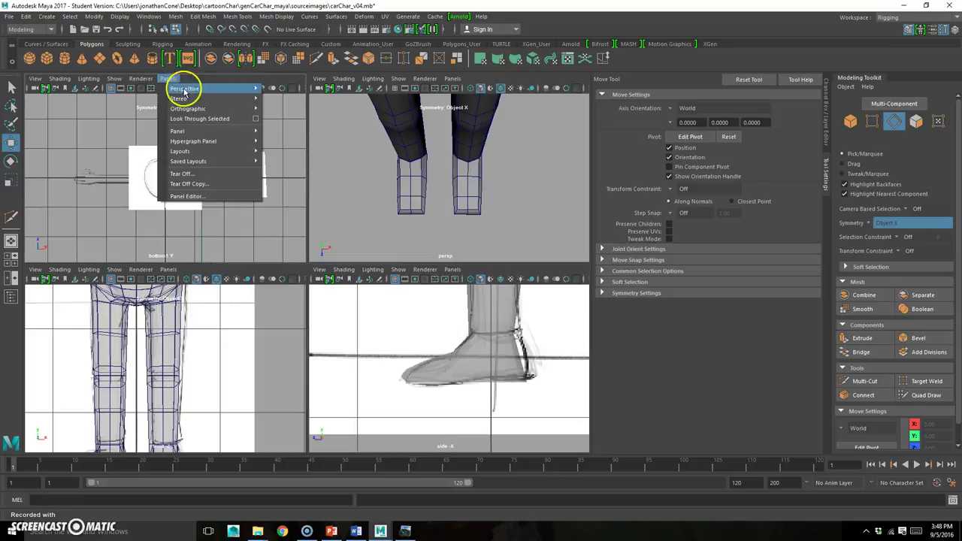
pyautogui.moveTo(201, 111)
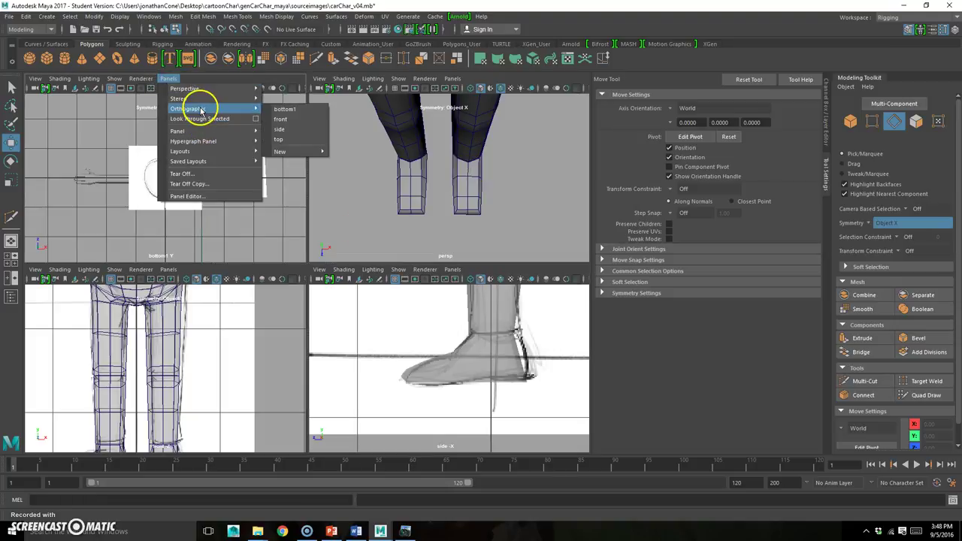
pyautogui.click(300, 140)
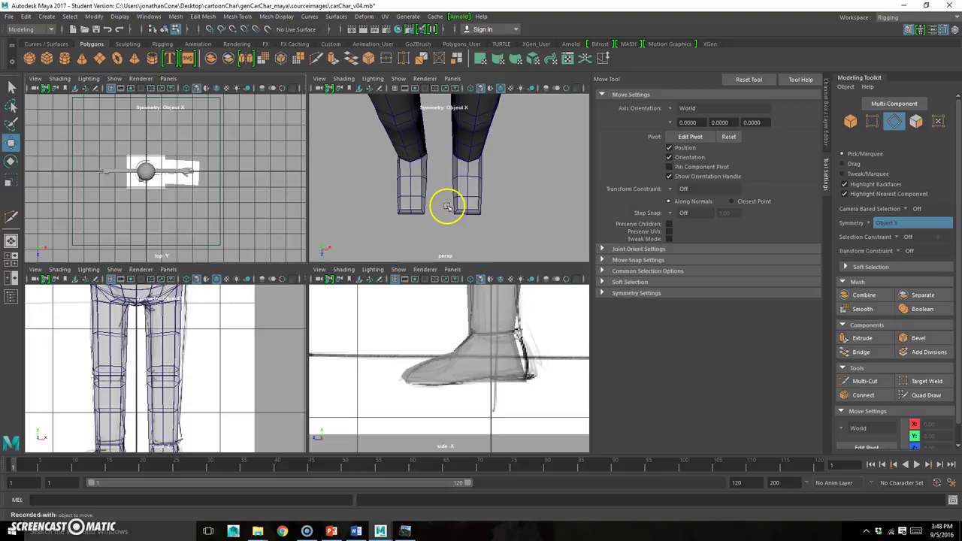
# - Select the vertices of the front part of the feet in the perspective view and shift them slightly along X
pyautogui.press('space')
pyautogui.scroll(2, 354, 314)
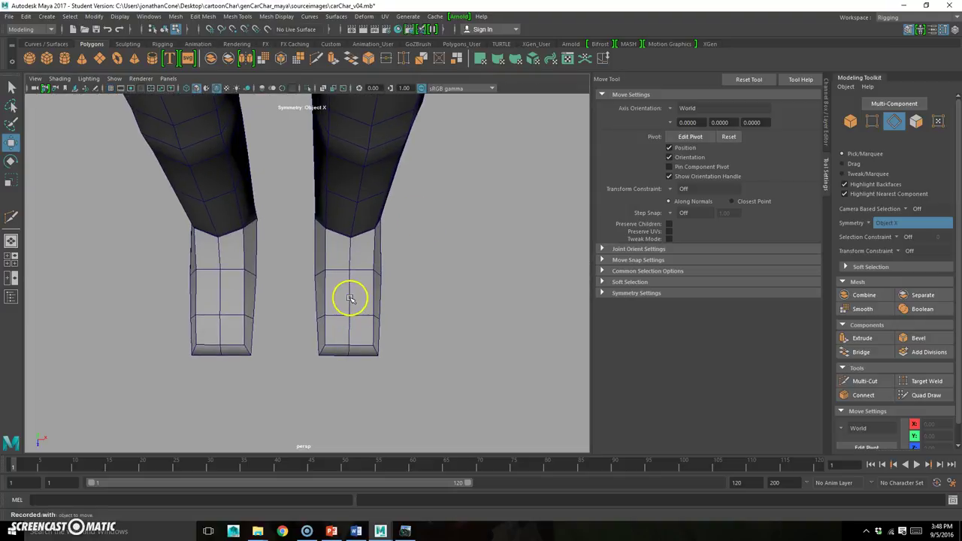
pyautogui.keyDown('alt'); pyautogui.moveTo(349, 298); pyautogui.dragTo(347, 287, button='middle'); pyautogui.keyUp('alt')
pyautogui.moveTo(348, 260); pyautogui.dragTo(274, 241, button='right')
pyautogui.keyDown('alt'); pyautogui.moveTo(350, 268); pyautogui.dragTo(394, 257); pyautogui.keyUp('alt')
pyautogui.moveTo(279, 408); pyautogui.dragTo(400, 286)
pyautogui.moveTo(390, 318); pyautogui.dragTo(395, 317)
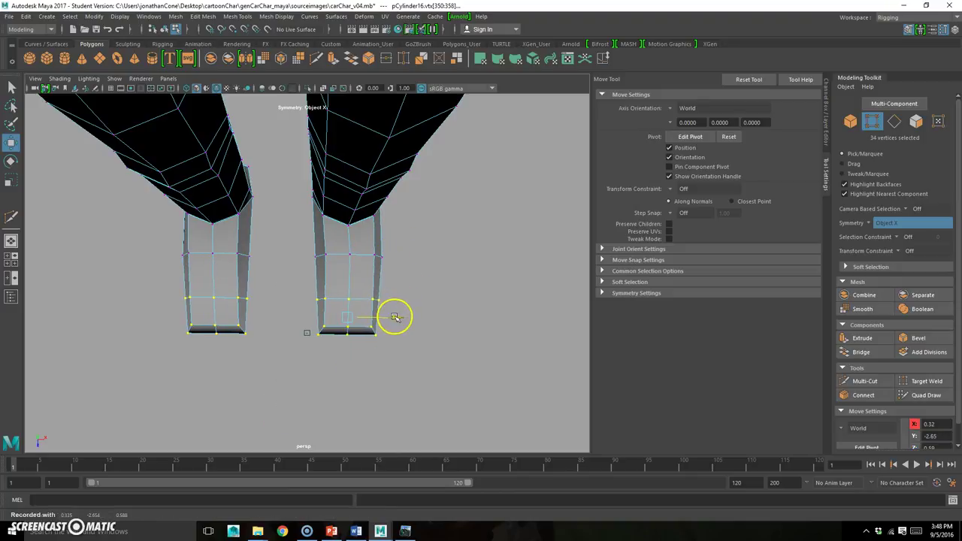
# - Select the toe-tip vertices and scale them inward along X to taper the feet
pyautogui.moveTo(286, 390); pyautogui.dragTo(363, 334)
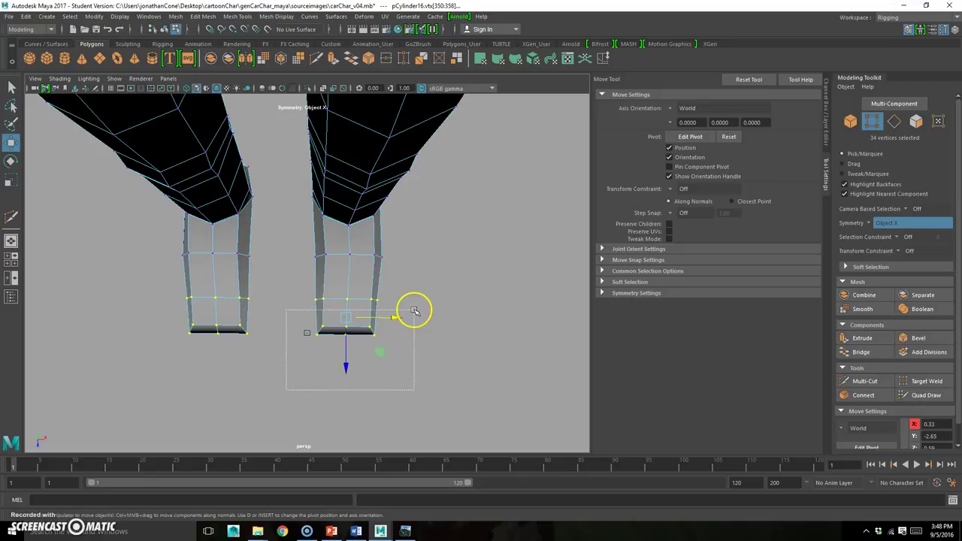
pyautogui.press('r')
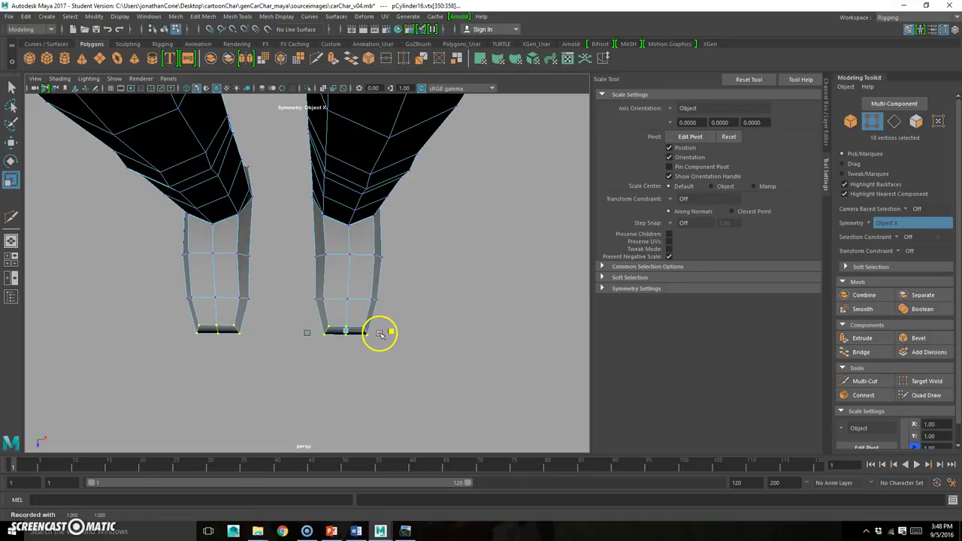
pyautogui.keyDown('alt'); pyautogui.moveTo(399, 372); pyautogui.dragTo(284, 300); pyautogui.keyUp('alt')
# - Examine the body mesh in perspective around the torso, arms, hips and legs
pyautogui.keyDown('alt'); pyautogui.moveTo(384, 329); pyautogui.dragTo(294, 289); pyautogui.keyUp('alt')
pyautogui.scroll(3, 294, 290)
pyautogui.keyDown('alt'); pyautogui.moveTo(360, 191); pyautogui.dragTo(375, 342, button='middle'); pyautogui.keyUp('alt')
pyautogui.scroll(1, 365, 281)
pyautogui.keyDown('alt'); pyautogui.moveTo(365, 281); pyautogui.dragTo(309, 294, button='middle'); pyautogui.keyUp('alt')
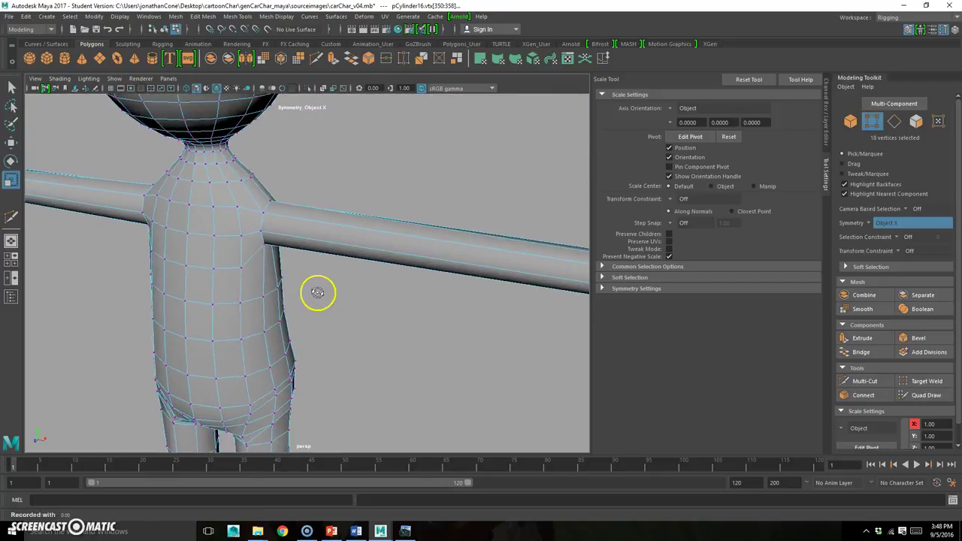
pyautogui.keyDown('alt'); pyautogui.moveTo(309, 294); pyautogui.dragTo(395, 264); pyautogui.keyUp('alt')
pyautogui.scroll(-3, 395, 264)
pyautogui.keyDown('alt'); pyautogui.moveTo(444, 263); pyautogui.dragTo(361, 290, button='middle'); pyautogui.keyUp('alt')
pyautogui.keyDown('alt'); pyautogui.moveTo(248, 264); pyautogui.dragTo(322, 313, button='right'); pyautogui.keyUp('alt')
pyautogui.keyDown('alt'); pyautogui.moveTo(323, 313); pyautogui.dragTo(314, 316, button='middle'); pyautogui.keyUp('alt')
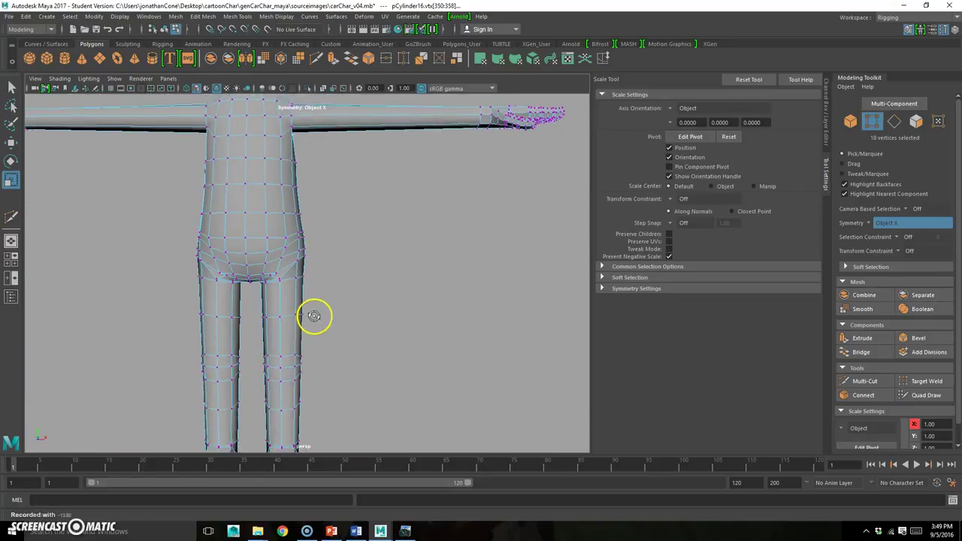
# - Reposition the mirrored pair of front vertices where the thighs meet the hips
pyautogui.keyDown('alt'); pyautogui.moveTo(313, 315); pyautogui.dragTo(237, 284, button='right'); pyautogui.keyUp('alt')
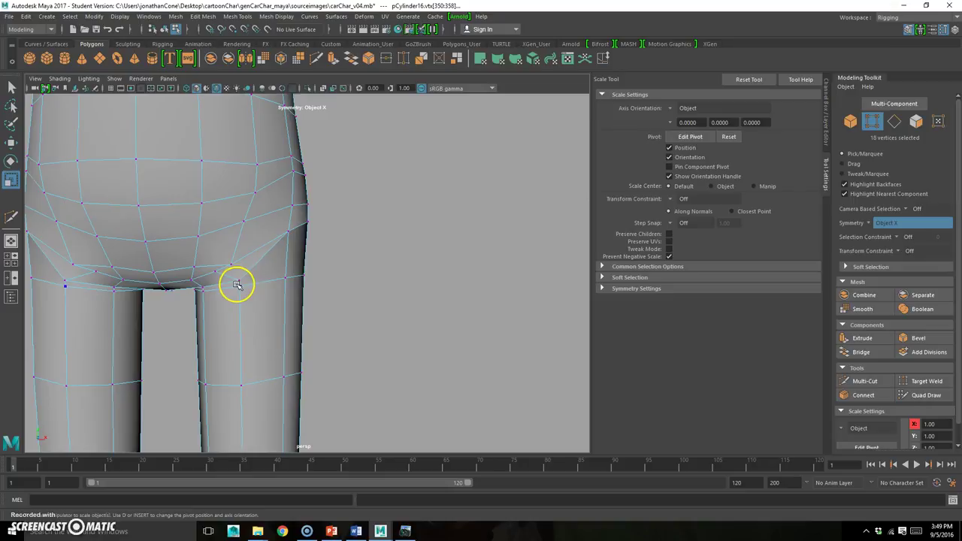
pyautogui.press('w')
pyautogui.moveTo(262, 245); pyautogui.dragTo(263, 245)
# - Examine the hips and legs from the side and the torso from the front
pyautogui.keyDown('alt'); pyautogui.moveTo(327, 265); pyautogui.dragTo(215, 294); pyautogui.keyUp('alt')
pyautogui.keyDown('alt'); pyautogui.moveTo(194, 297); pyautogui.dragTo(219, 293, button='right'); pyautogui.keyUp('alt')
pyautogui.keyDown('alt'); pyautogui.moveTo(219, 294); pyautogui.dragTo(318, 283, button='middle'); pyautogui.keyUp('alt')
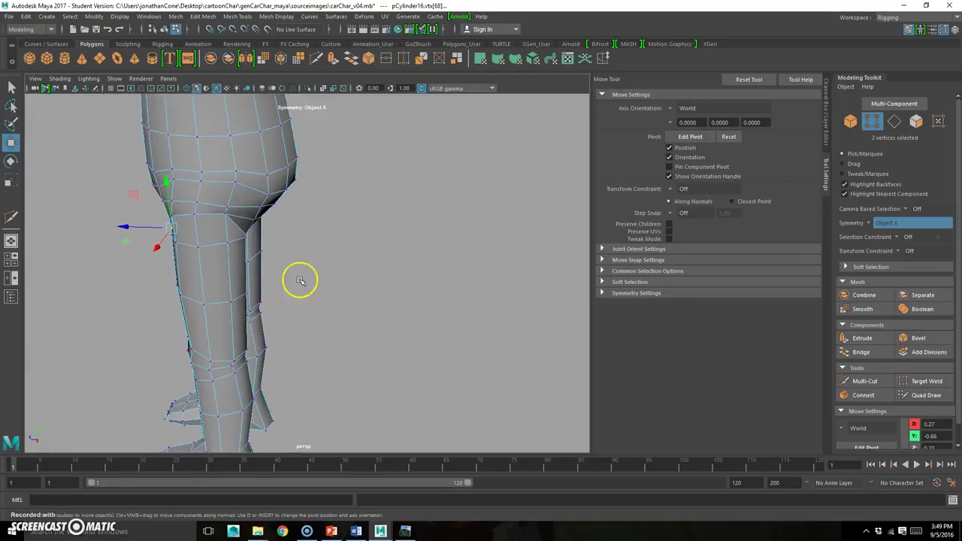
pyautogui.keyDown('alt'); pyautogui.moveTo(319, 282); pyautogui.dragTo(341, 297); pyautogui.keyUp('alt')
pyautogui.keyDown('alt'); pyautogui.moveTo(389, 215); pyautogui.dragTo(225, 233, button='right'); pyautogui.keyUp('alt')
pyautogui.keyDown('alt'); pyautogui.moveTo(225, 232); pyautogui.dragTo(226, 327, button='middle'); pyautogui.keyUp('alt')
pyautogui.keyDown('alt'); pyautogui.moveTo(199, 300); pyautogui.dragTo(316, 280); pyautogui.keyUp('alt')
pyautogui.keyDown('alt'); pyautogui.moveTo(315, 280); pyautogui.dragTo(363, 253, button='right'); pyautogui.keyUp('alt')
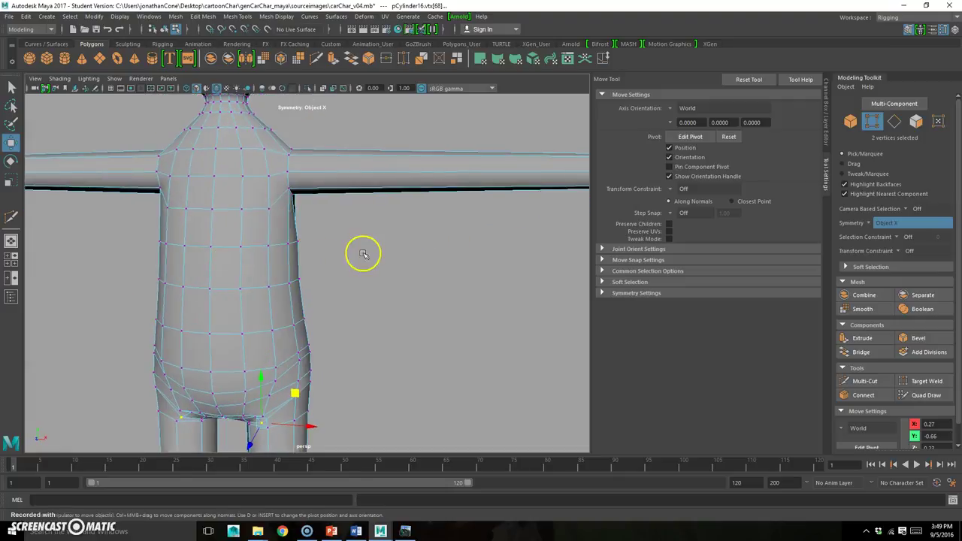
pyautogui.keyDown('alt'); pyautogui.moveTo(363, 254); pyautogui.dragTo(320, 308, button='middle'); pyautogui.keyUp('alt')
pyautogui.keyDown('alt'); pyautogui.moveTo(320, 307); pyautogui.dragTo(308, 298, button='right'); pyautogui.keyUp('alt')
pyautogui.keyDown('alt'); pyautogui.moveTo(307, 298); pyautogui.dragTo(324, 284); pyautogui.keyUp('alt')
pyautogui.click(11, 217)
pyautogui.keyDown('alt'); pyautogui.moveTo(232, 208); pyautogui.dragTo(316, 201, button='middle'); pyautogui.keyUp('alt')
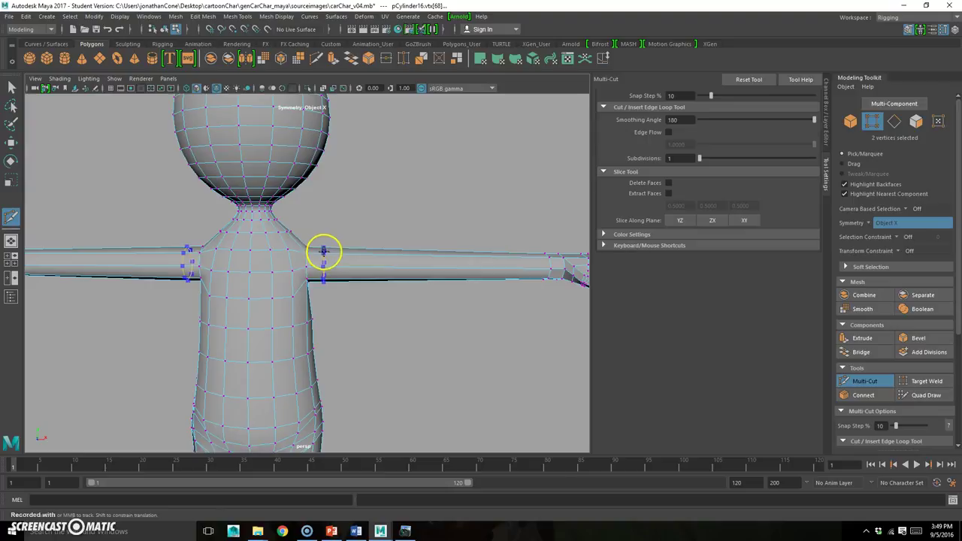
pyautogui.keyDown('alt'); pyautogui.moveTo(196, 287); pyautogui.dragTo(384, 265, button='right'); pyautogui.keyUp('alt')
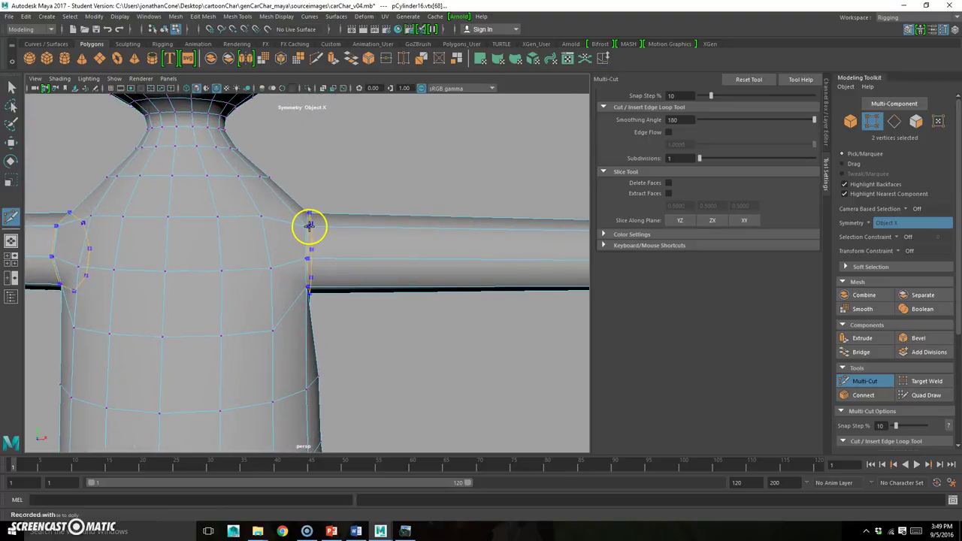
pyautogui.keyDown('alt'); pyautogui.moveTo(247, 269); pyautogui.dragTo(326, 259, button='right'); pyautogui.keyUp('alt')
pyautogui.press('q')
# - Select the mirrored edge loops where the arms meet the shoulders and slide them inward toward the torso with Slide Edge
pyautogui.moveTo(306, 223); pyautogui.dragTo(305, 201, button='right')
pyautogui.click(305, 222)
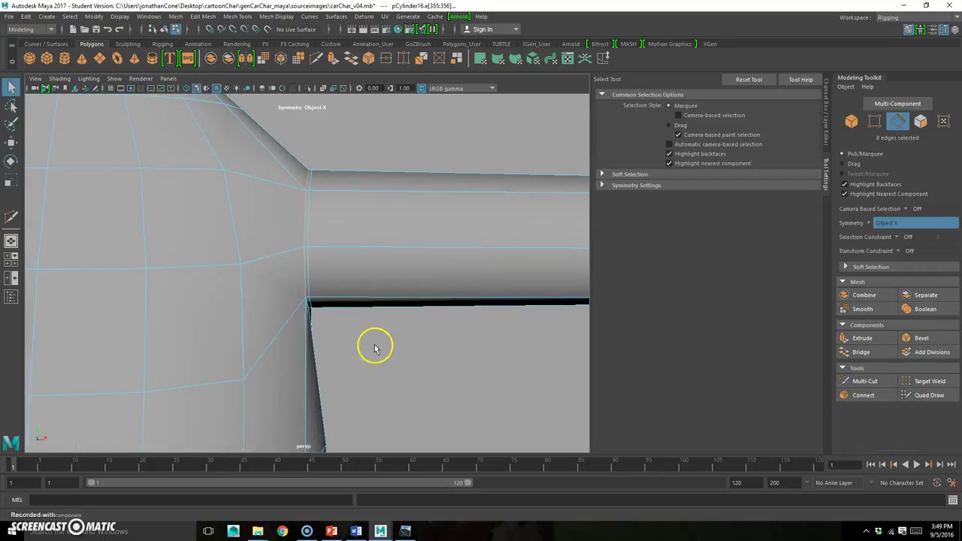
pyautogui.keyDown('alt'); pyautogui.moveTo(374, 347); pyautogui.dragTo(335, 320); pyautogui.keyUp('alt')
pyautogui.keyDown('shift'); pyautogui.click(61, 152); pyautogui.keyUp('shift')
pyautogui.keyDown('alt'); pyautogui.moveTo(72, 161); pyautogui.dragTo(206, 285); pyautogui.keyUp('alt')
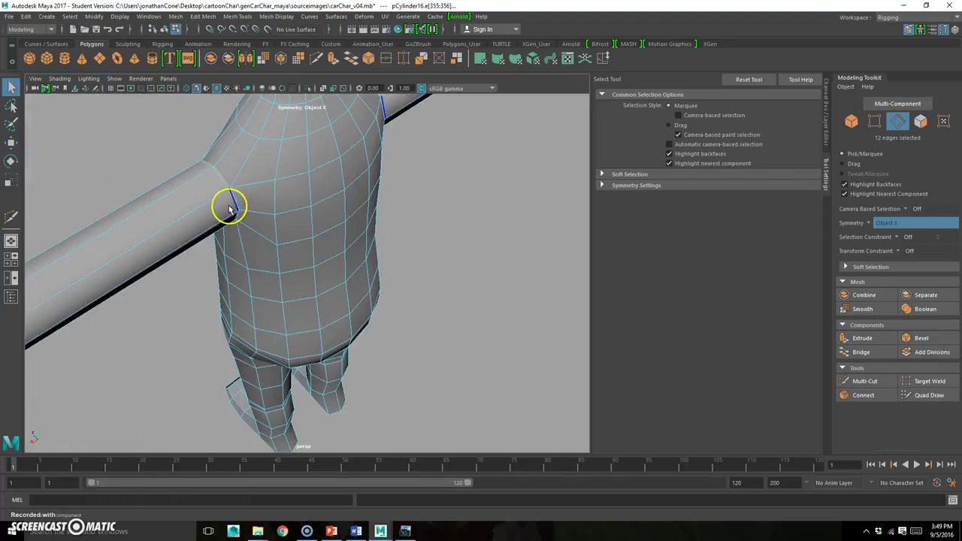
pyautogui.keyDown('shift'); pyautogui.doubleClick(235, 197); pyautogui.keyUp('shift')
pyautogui.keyDown('alt'); pyautogui.moveTo(235, 196); pyautogui.dragTo(333, 206); pyautogui.keyUp('alt')
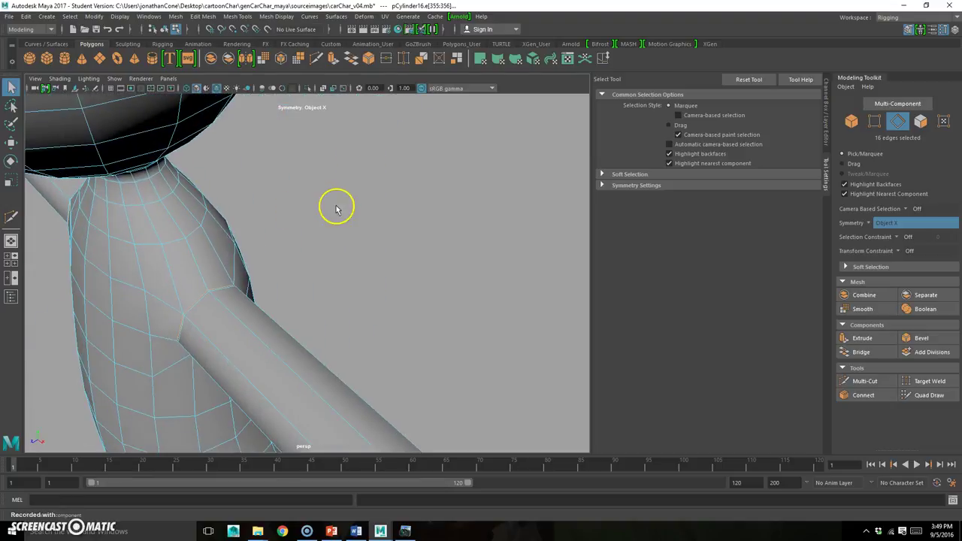
pyautogui.click(604, 58)
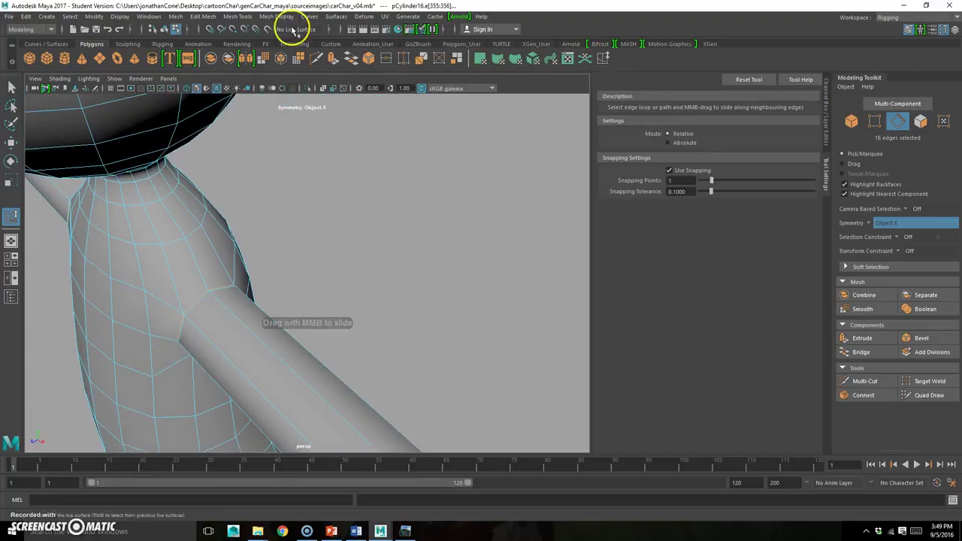
pyautogui.click(242, 17)
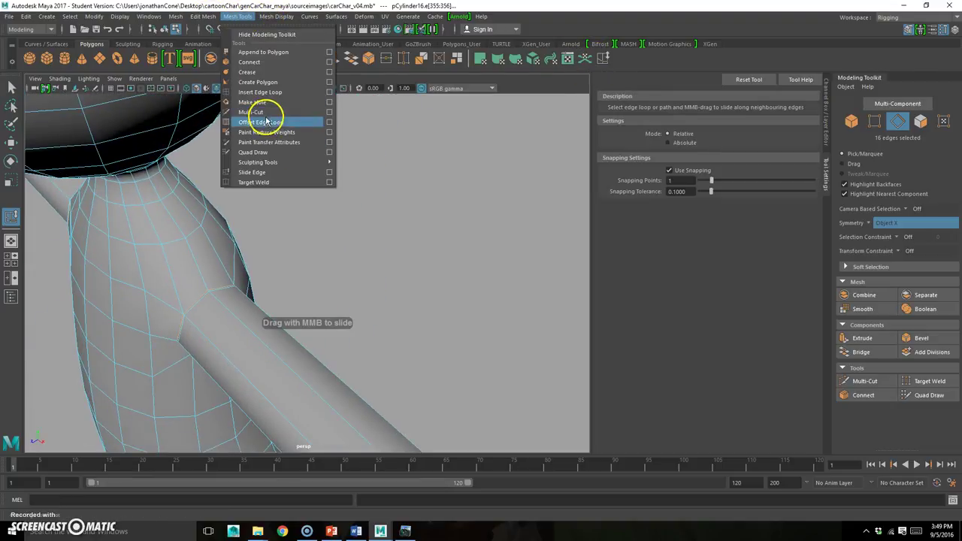
pyautogui.keyDown('alt'); pyautogui.moveTo(296, 296); pyautogui.dragTo(321, 287); pyautogui.keyUp('alt')
pyautogui.keyDown('alt'); pyautogui.moveTo(217, 300); pyautogui.dragTo(261, 293, button='right'); pyautogui.keyUp('alt')
pyautogui.keyDown('alt'); pyautogui.moveTo(261, 291); pyautogui.dragTo(279, 282); pyautogui.keyUp('alt')
pyautogui.moveTo(320, 284); pyautogui.dragTo(304, 278, button='middle')
pyautogui.keyDown('alt'); pyautogui.moveTo(306, 279); pyautogui.dragTo(272, 300, button='right'); pyautogui.keyUp('alt')
pyautogui.keyDown('alt'); pyautogui.moveTo(272, 299); pyautogui.dragTo(323, 296); pyautogui.keyUp('alt')
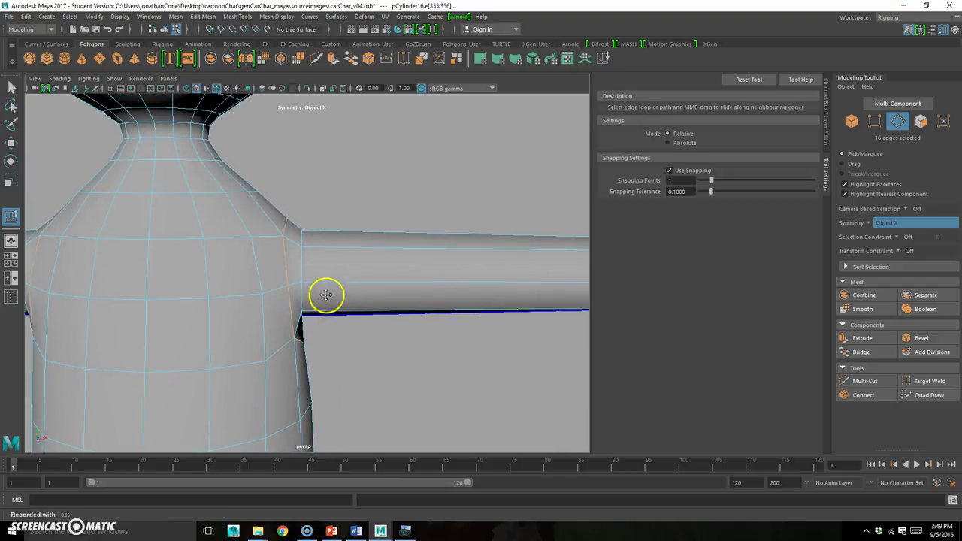
# - Insert a mirrored edge loop around each upper arm just outside the shoulder with Multi-Cut
pyautogui.click(316, 54)
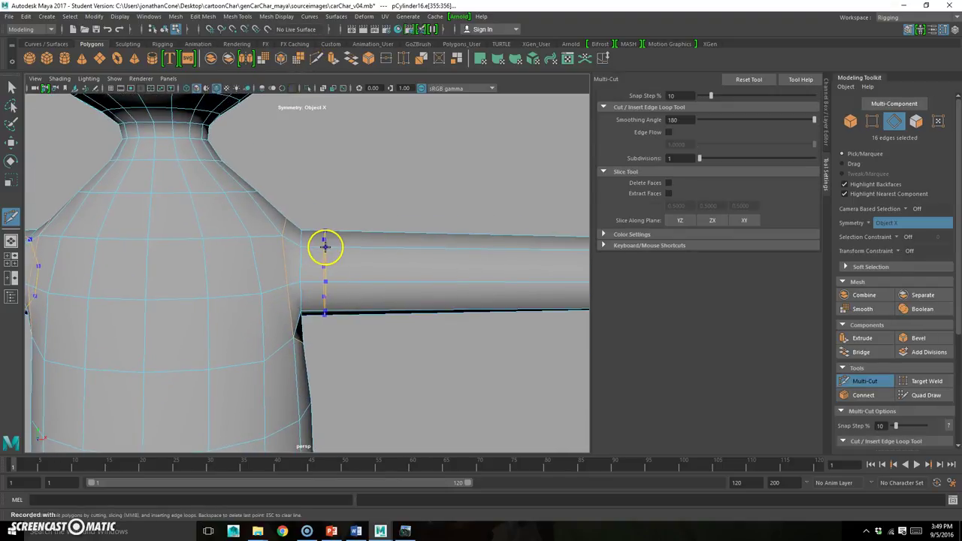
pyautogui.keyDown('alt'); pyautogui.moveTo(358, 315); pyautogui.dragTo(393, 303); pyautogui.keyUp('alt')
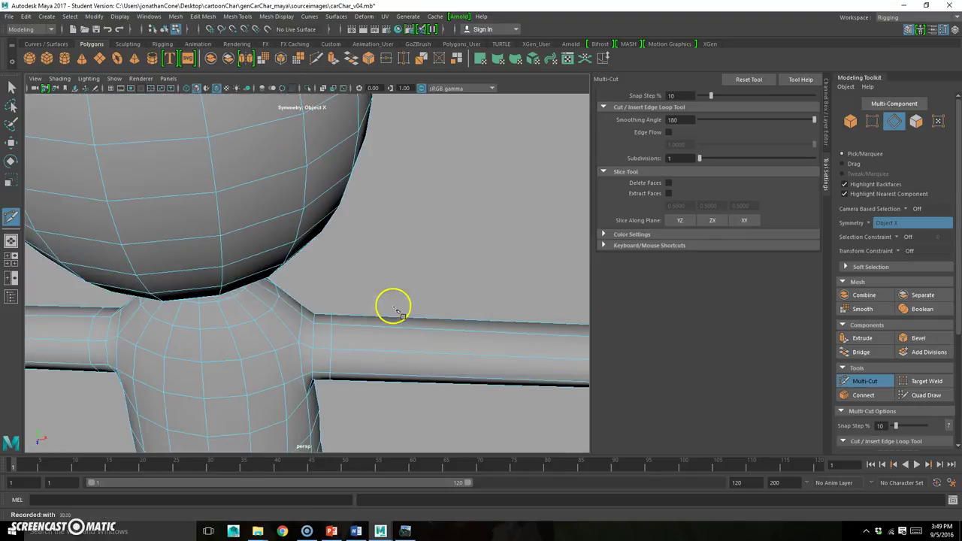
pyautogui.keyDown('alt'); pyautogui.moveTo(314, 347); pyautogui.dragTo(350, 333); pyautogui.keyUp('alt')
# - Insert three closely spaced edge loops around each elbow, placing them against the top-view arm sketch
pyautogui.press('space')
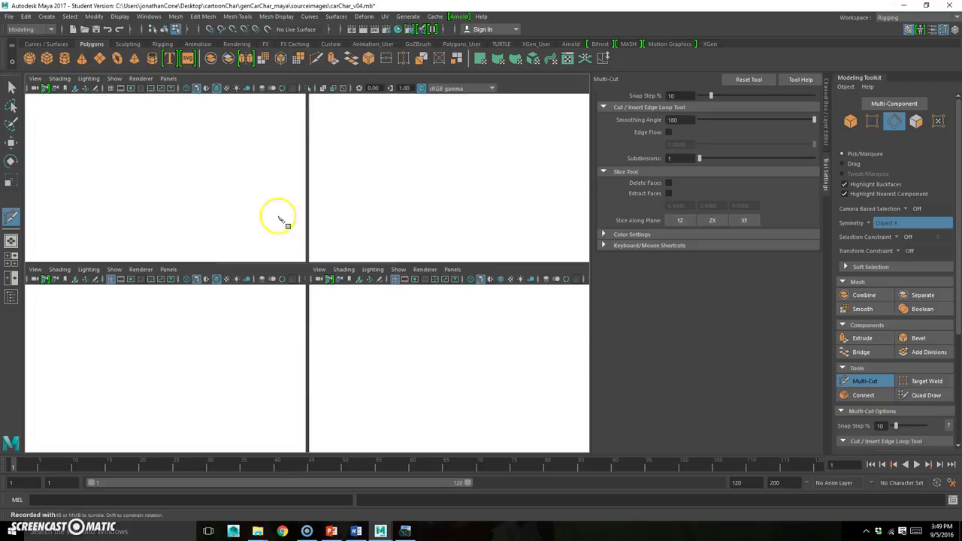
pyautogui.press('space')
pyautogui.keyDown('alt'); pyautogui.moveTo(208, 195); pyautogui.dragTo(511, 229, button='right'); pyautogui.keyUp('alt')
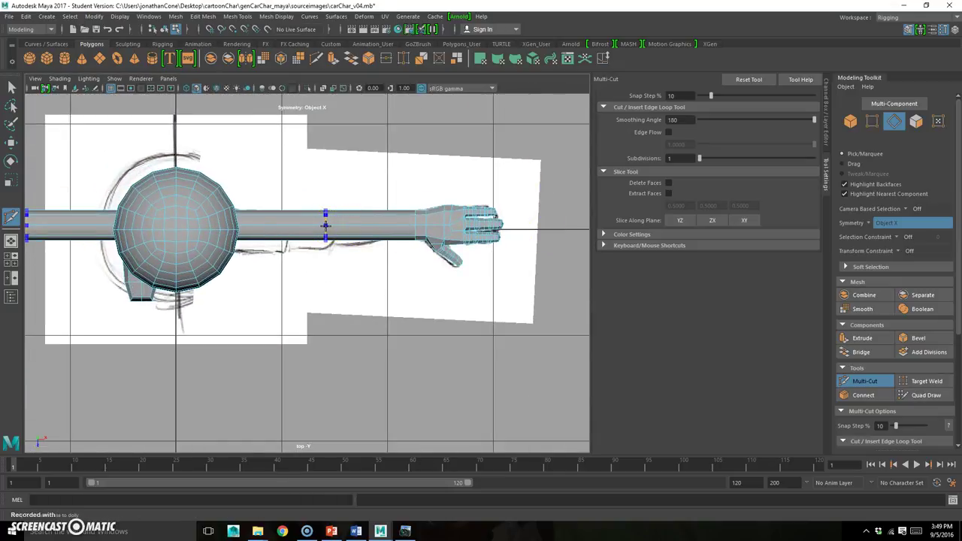
pyautogui.press('space')
pyautogui.press('space')
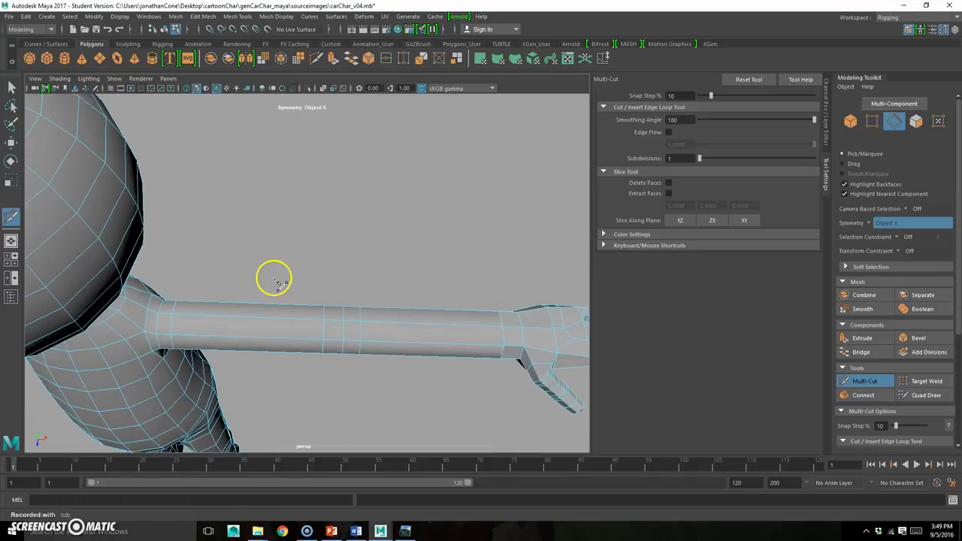
# - Select the middle elbow edge loop and move it backward along Z on both arms
pyautogui.keyDown('alt'); pyautogui.moveTo(275, 281); pyautogui.dragTo(294, 298); pyautogui.keyUp('alt')
pyautogui.press('q')
pyautogui.doubleClick(376, 328)
pyautogui.keyDown('alt'); pyautogui.moveTo(376, 328); pyautogui.dragTo(358, 329); pyautogui.keyUp('alt')
pyautogui.press('w')
pyautogui.moveTo(356, 385); pyautogui.dragTo(355, 378)
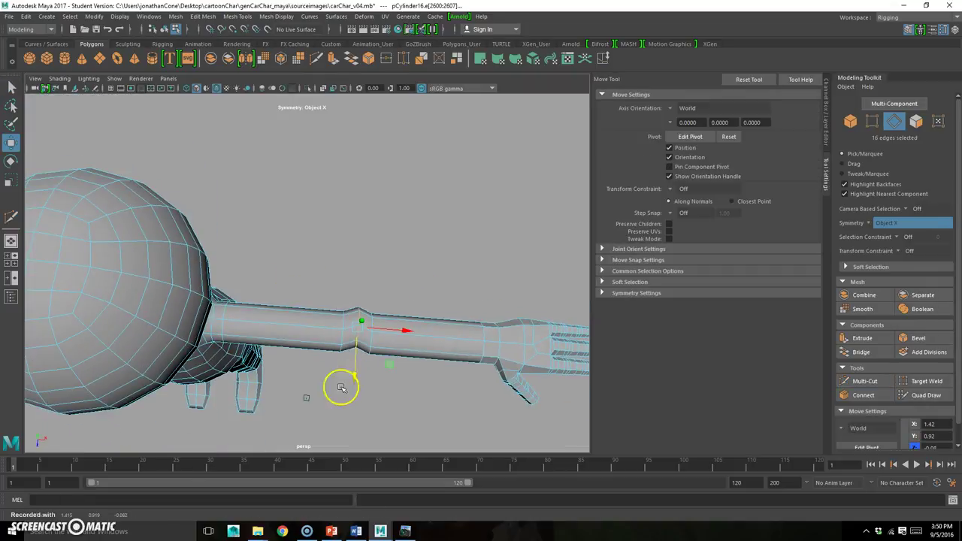
pyautogui.moveTo(356, 380); pyautogui.dragTo(357, 377)
# - Select the edges on top of the shoulders and reposition them in the XY plane to round the shoulder line
pyautogui.keyDown('alt'); pyautogui.moveTo(228, 329); pyautogui.dragTo(310, 269); pyautogui.keyUp('alt')
pyautogui.click(331, 270)
pyautogui.keyDown('shift'); pyautogui.click(260, 283); pyautogui.keyUp('shift')
pyautogui.moveTo(335, 207); pyautogui.dragTo(323, 276)
pyautogui.moveTo(360, 212); pyautogui.dragTo(355, 208, button='middle')
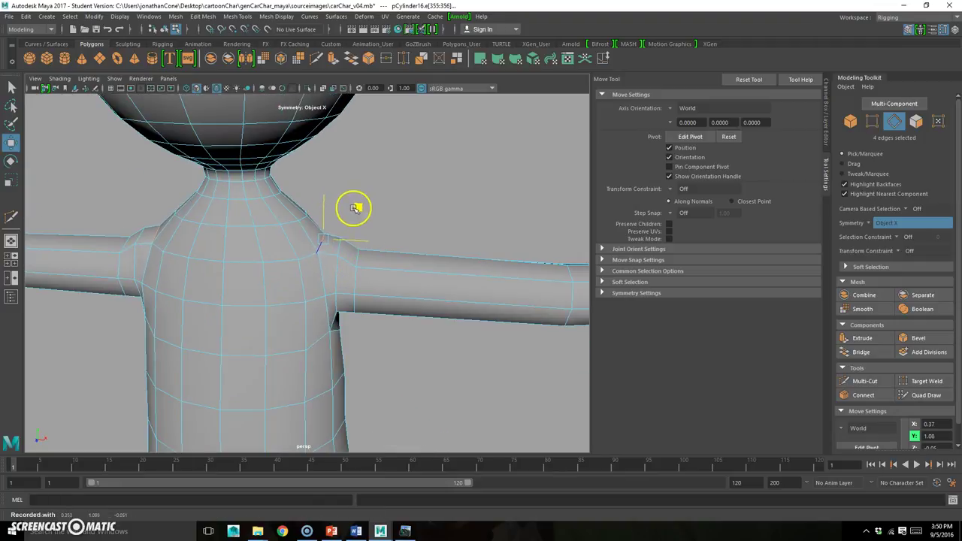
# - Select the mirrored pair of armpit vertices under the arms and adjust their height
pyautogui.keyDown('alt'); pyautogui.moveTo(363, 296); pyautogui.dragTo(316, 262); pyautogui.keyUp('alt')
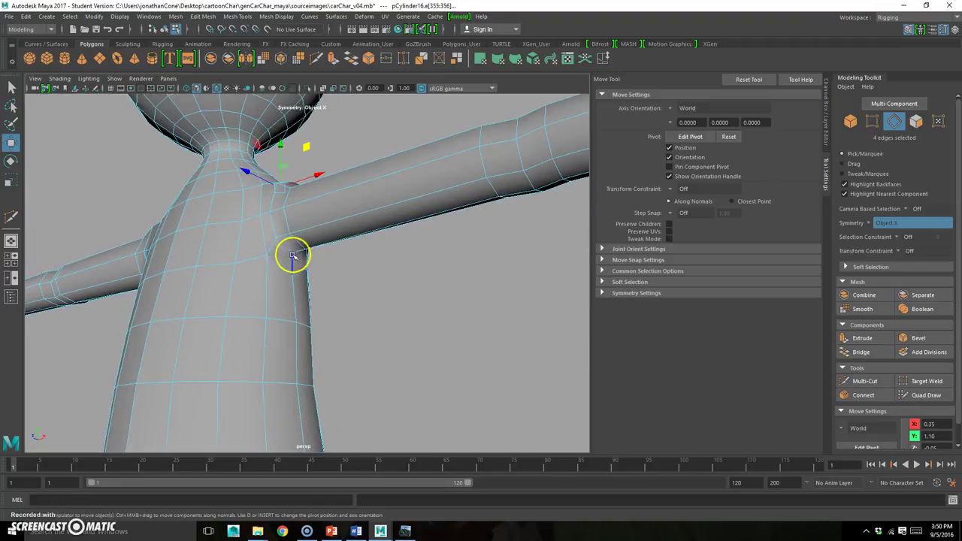
pyautogui.moveTo(295, 262); pyautogui.dragTo(268, 257, button='right')
pyautogui.moveTo(297, 212); pyautogui.dragTo(352, 269)
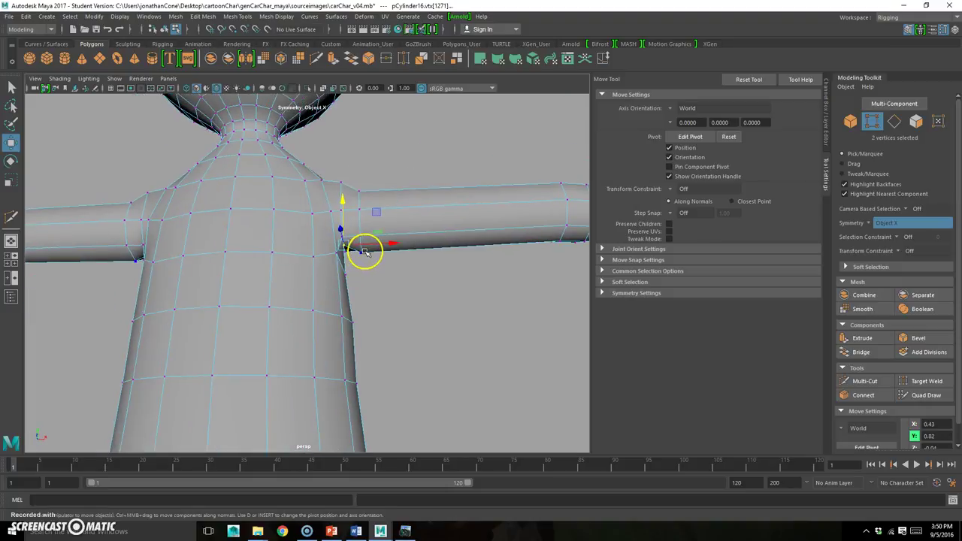
# - Select the ring of vertices where each forearm meets the wrist and scale it to refine the wrist's thickness
pyautogui.keyDown('alt'); pyautogui.moveTo(360, 203); pyautogui.dragTo(430, 282); pyautogui.keyUp('alt')
pyautogui.moveTo(314, 387); pyautogui.dragTo(381, 239)
pyautogui.keyDown('alt'); pyautogui.moveTo(341, 329); pyautogui.dragTo(383, 285); pyautogui.keyUp('alt')
pyautogui.press('r')
pyautogui.moveTo(386, 225); pyautogui.dragTo(398, 241)
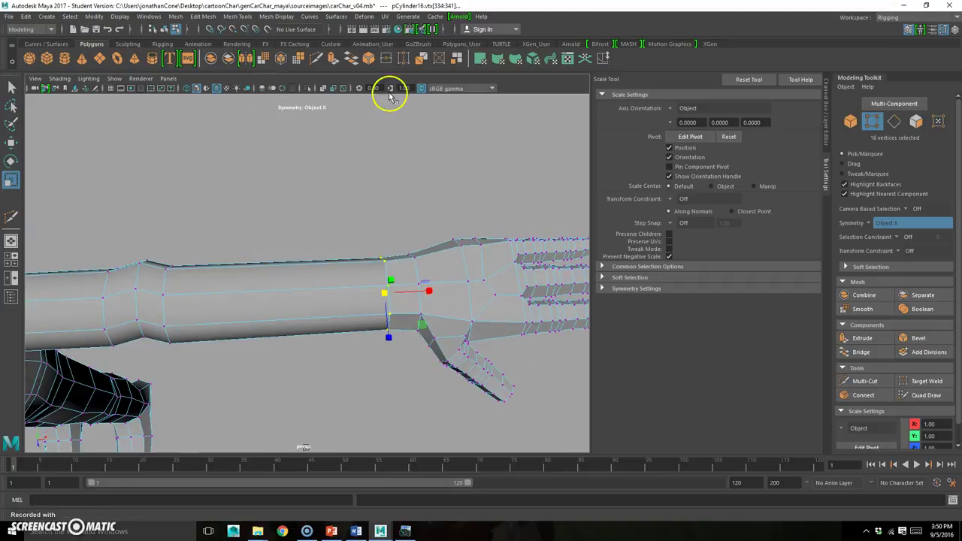
# - Insert an edge loop around the middle of each wrist and scale it to shape the transition into the hand
pyautogui.click(323, 59)
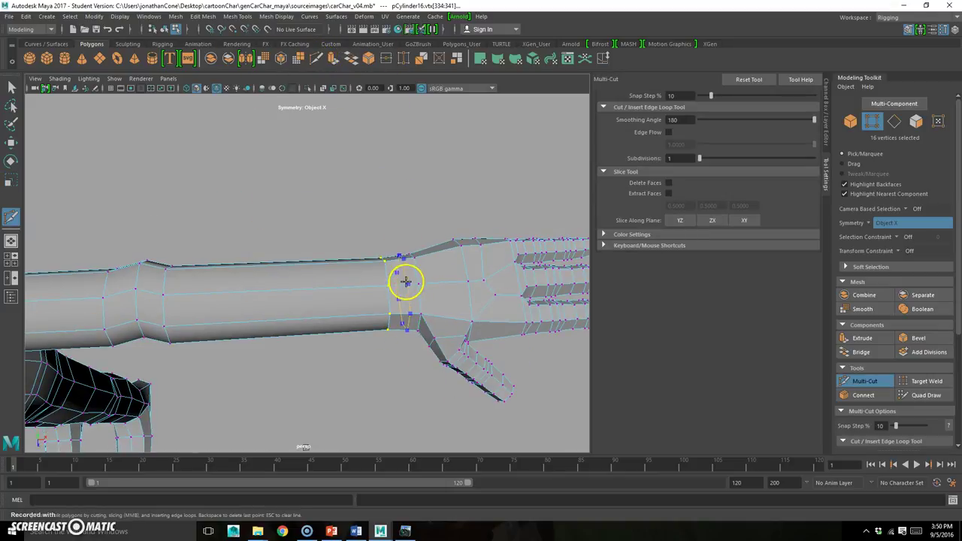
pyautogui.press('q')
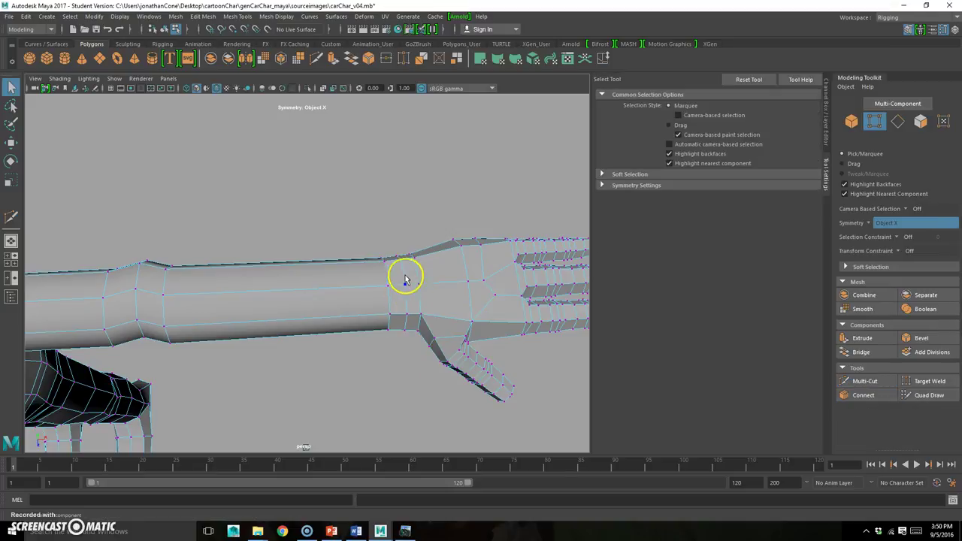
pyautogui.click(403, 270)
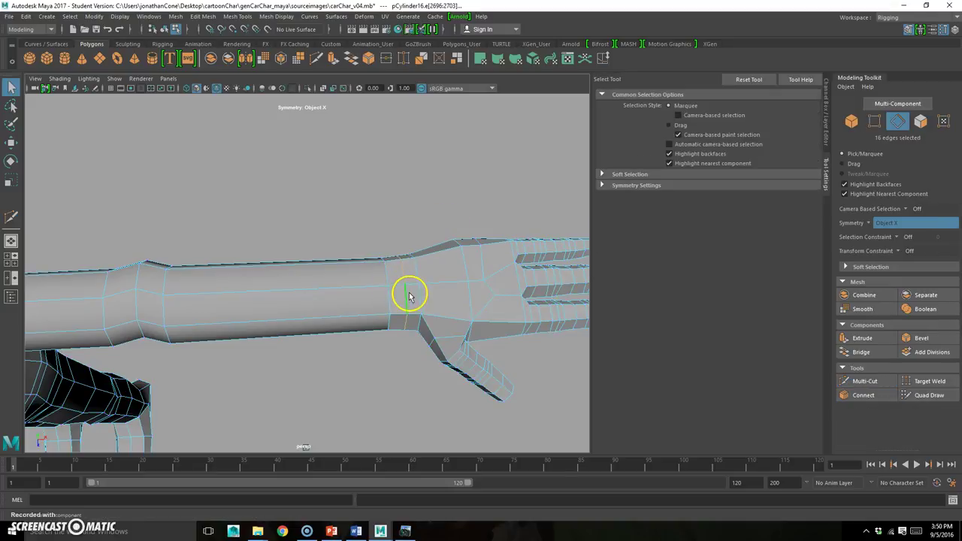
pyautogui.press('r')
pyautogui.keyDown('alt'); pyautogui.moveTo(408, 337); pyautogui.dragTo(444, 333); pyautogui.keyUp('alt')
pyautogui.moveTo(430, 297); pyautogui.dragTo(433, 294)
pyautogui.moveTo(436, 296); pyautogui.dragTo(436, 296, button='middle')
pyautogui.keyDown('alt'); pyautogui.moveTo(435, 295); pyautogui.dragTo(357, 291); pyautogui.keyUp('alt')
# - Insert an edge loop around the middle of each forearm and scale it up to give the forearm a slight bulge
pyautogui.click(317, 58)
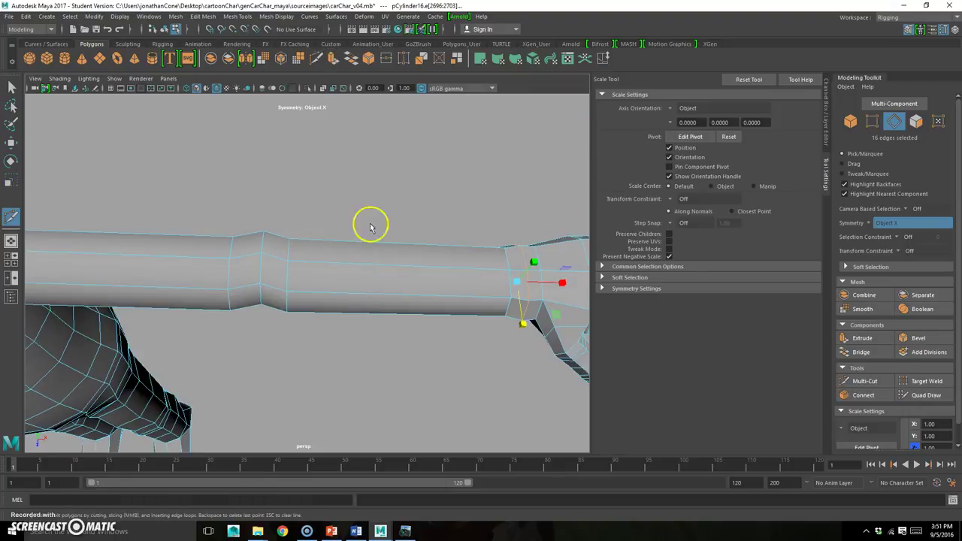
pyautogui.keyDown('alt'); pyautogui.moveTo(376, 285); pyautogui.dragTo(425, 234); pyautogui.keyUp('alt')
pyautogui.press('q')
pyautogui.scroll(3, 411, 268)
pyautogui.press('r')
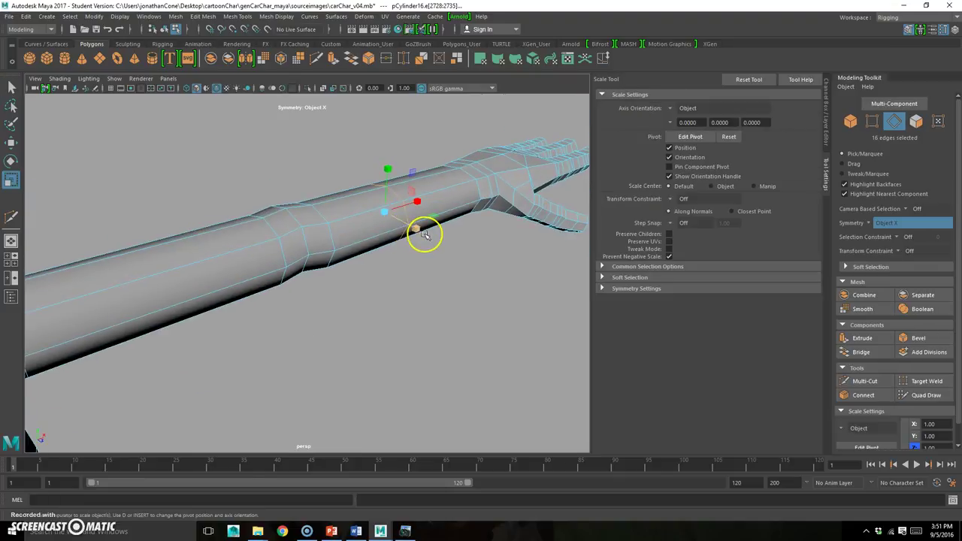
pyautogui.moveTo(387, 169); pyautogui.dragTo(450, 281)
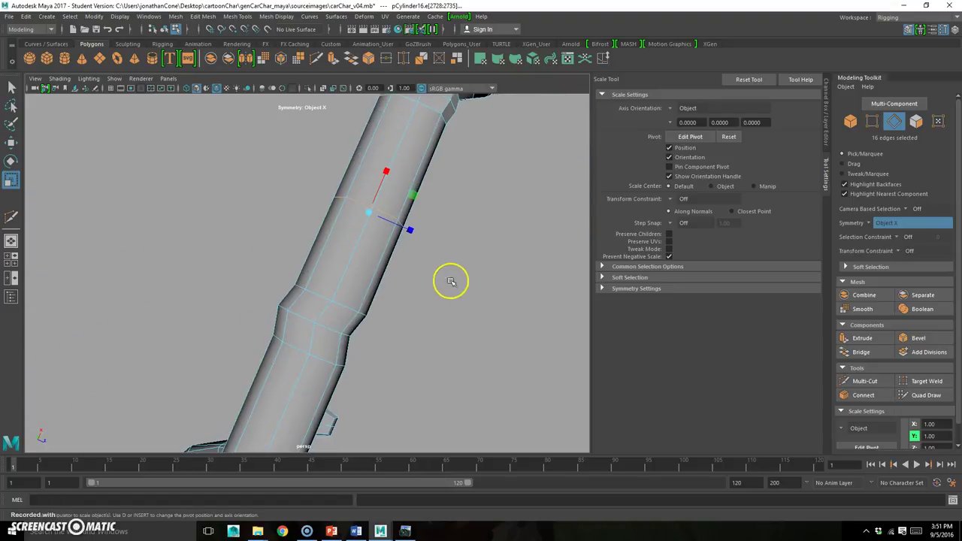
pyautogui.keyDown('alt'); pyautogui.moveTo(414, 229); pyautogui.dragTo(353, 242); pyautogui.keyUp('alt')
pyautogui.press('w')
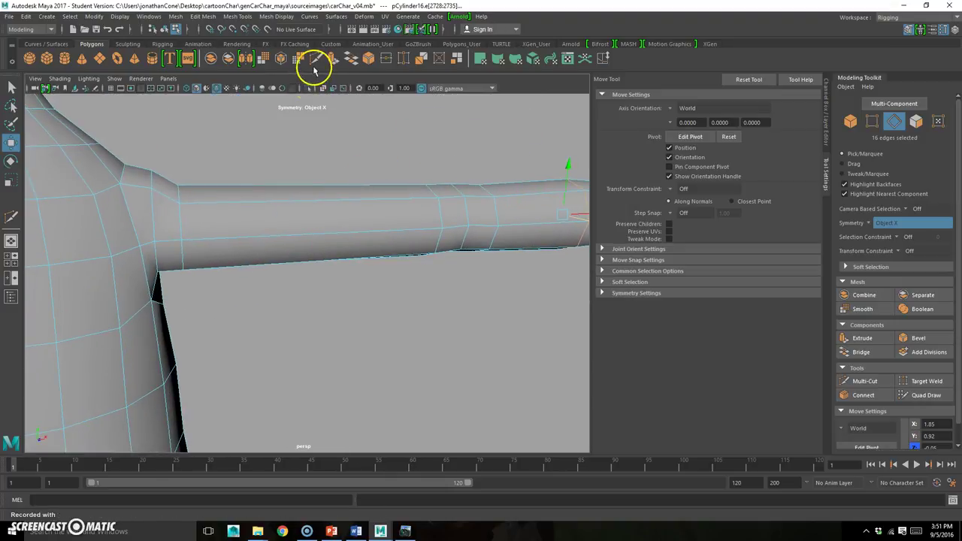
# - Insert an edge loop around the middle of each upper arm and select it for scaling
pyautogui.click(316, 58)
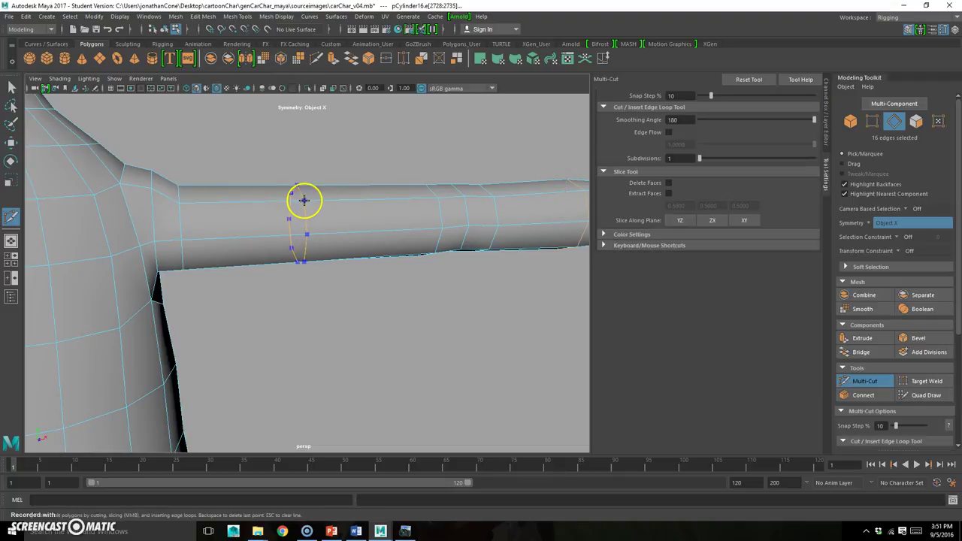
pyautogui.keyDown('alt'); pyautogui.moveTo(294, 243); pyautogui.dragTo(314, 278); pyautogui.keyUp('alt')
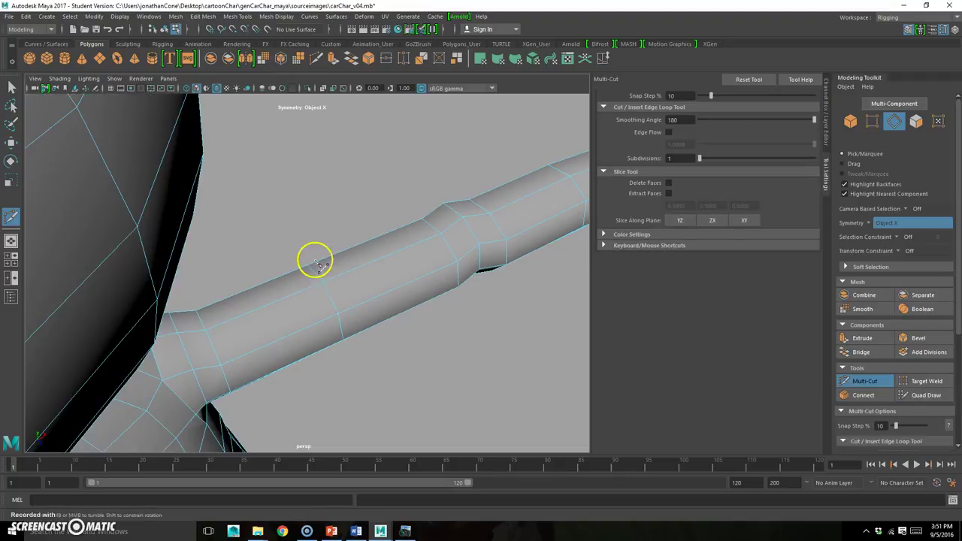
pyautogui.press('q')
pyautogui.doubleClick(326, 296)
pyautogui.keyDown('alt'); pyautogui.moveTo(368, 326); pyautogui.dragTo(249, 290); pyautogui.keyUp('alt')
pyautogui.press('r')
# - Select the middle elbow edges and scale them along X with soft selection, drawing the neighbouring elbow loops closer together
pyautogui.press('w')
pyautogui.moveTo(232, 337); pyautogui.dragTo(318, 335)
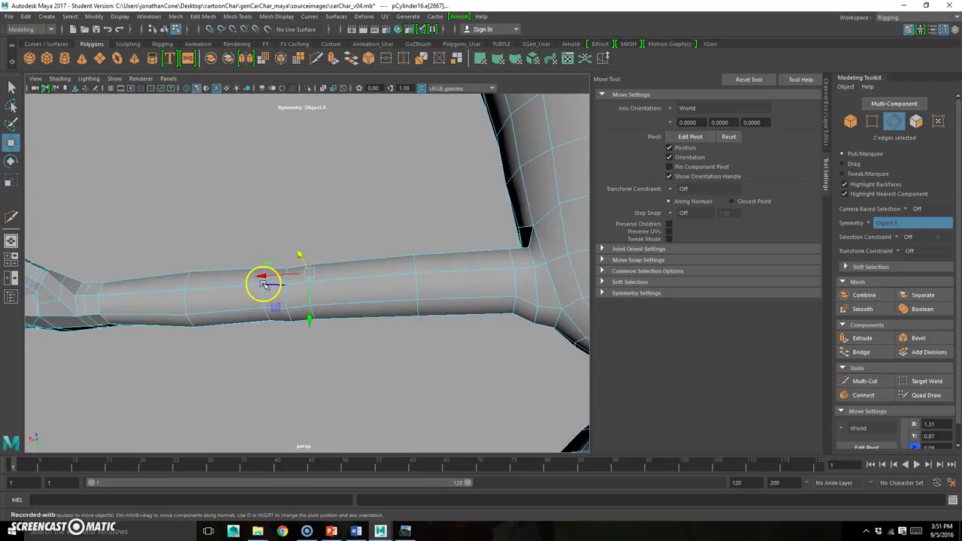
pyautogui.keyDown('shift'); pyautogui.click(314, 314); pyautogui.keyUp('shift')
pyautogui.keyDown('alt'); pyautogui.moveTo(314, 314); pyautogui.dragTo(557, 180); pyautogui.keyUp('alt')
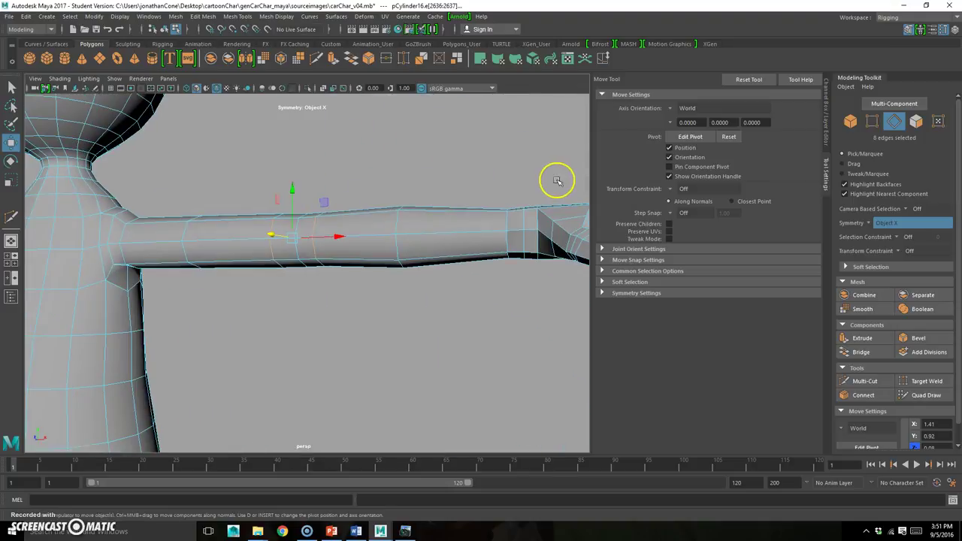
pyautogui.press('b')
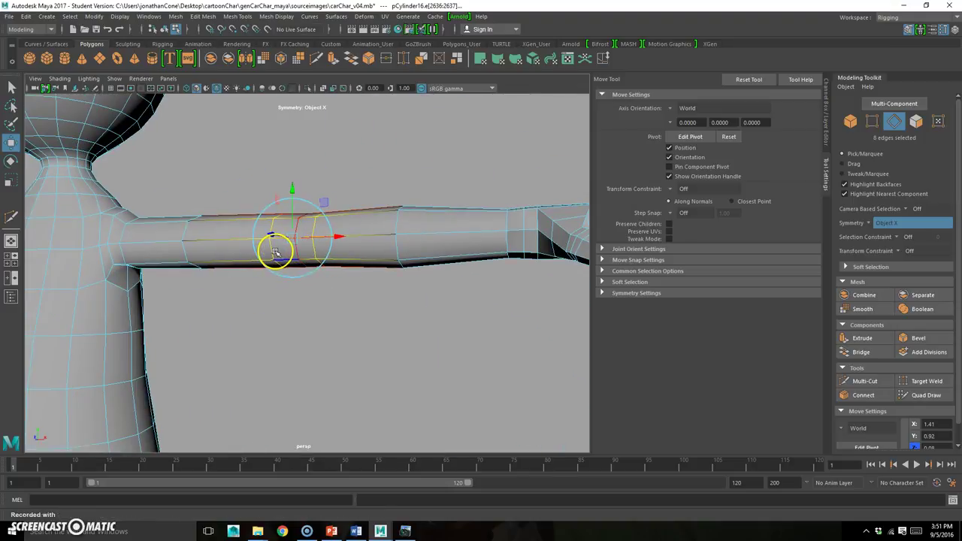
pyautogui.keyDown('alt'); pyautogui.moveTo(299, 253); pyautogui.dragTo(321, 297); pyautogui.keyUp('alt')
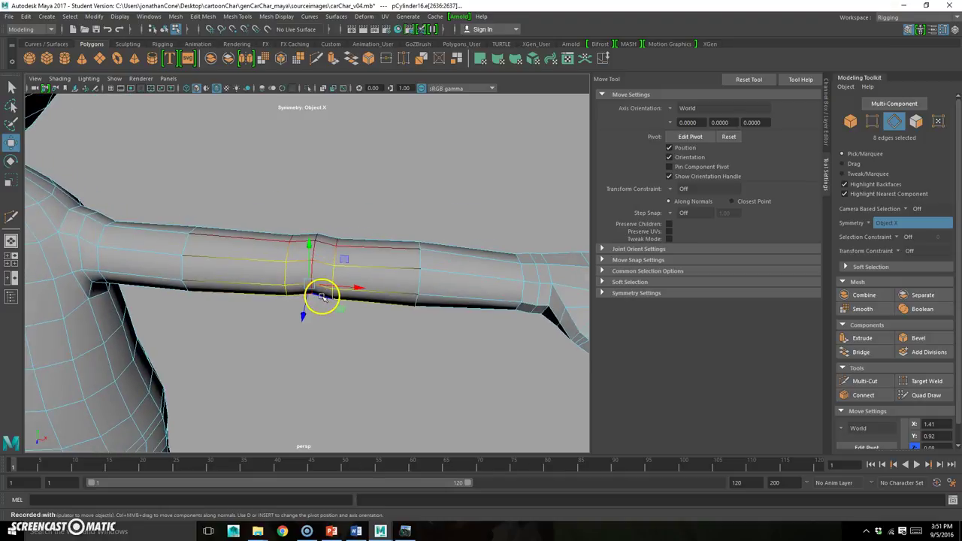
pyautogui.press('r')
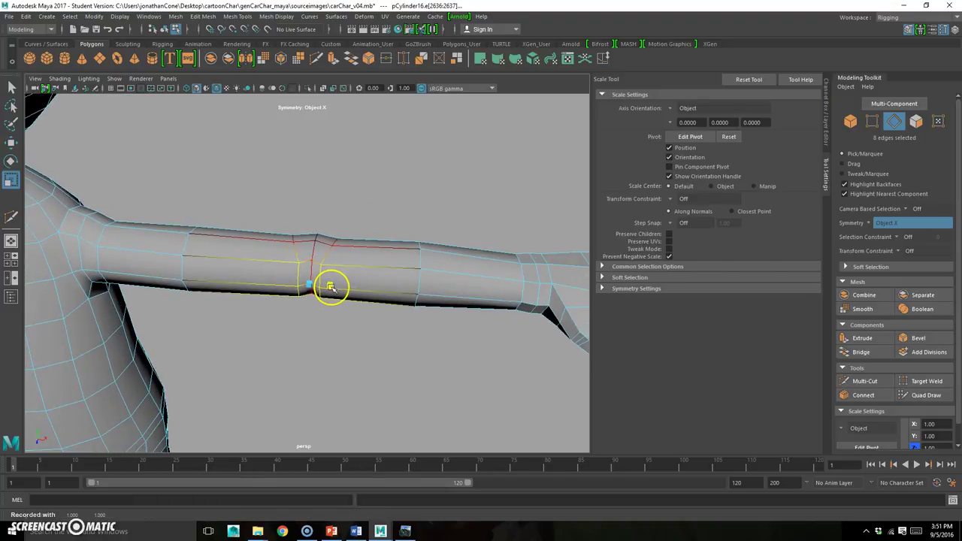
pyautogui.keyDown('alt'); pyautogui.moveTo(350, 273); pyautogui.dragTo(364, 255); pyautogui.keyUp('alt')
# - Return to object mode and examine the arms, shoulders, neck and head of the mesh from several angles
pyautogui.keyDown('alt'); pyautogui.moveTo(286, 279); pyautogui.dragTo(353, 279); pyautogui.keyUp('alt')
pyautogui.press('F8')
pyautogui.keyDown('alt'); pyautogui.moveTo(395, 232); pyautogui.dragTo(389, 367); pyautogui.keyUp('alt')
pyautogui.keyDown('alt'); pyautogui.moveTo(366, 306); pyautogui.dragTo(395, 339); pyautogui.keyUp('alt')
pyautogui.keyDown('alt'); pyautogui.moveTo(395, 339); pyautogui.dragTo(333, 341, button='right'); pyautogui.keyUp('alt')
pyautogui.keyDown('alt'); pyautogui.moveTo(334, 341); pyautogui.dragTo(279, 316); pyautogui.keyUp('alt')
pyautogui.keyDown('alt'); pyautogui.moveTo(279, 315); pyautogui.dragTo(365, 322, button='right'); pyautogui.keyUp('alt')
pyautogui.keyDown('alt'); pyautogui.moveTo(365, 322); pyautogui.dragTo(372, 363, button='middle'); pyautogui.keyUp('alt')
pyautogui.keyDown('alt'); pyautogui.moveTo(274, 325); pyautogui.dragTo(350, 304, button='right'); pyautogui.keyUp('alt')
pyautogui.keyDown('alt'); pyautogui.moveTo(350, 305); pyautogui.dragTo(365, 343, button='middle'); pyautogui.keyUp('alt')
pyautogui.keyDown('alt'); pyautogui.moveTo(366, 343); pyautogui.dragTo(309, 348); pyautogui.keyUp('alt')
pyautogui.keyDown('alt'); pyautogui.moveTo(309, 347); pyautogui.dragTo(360, 339, button='right'); pyautogui.keyUp('alt')
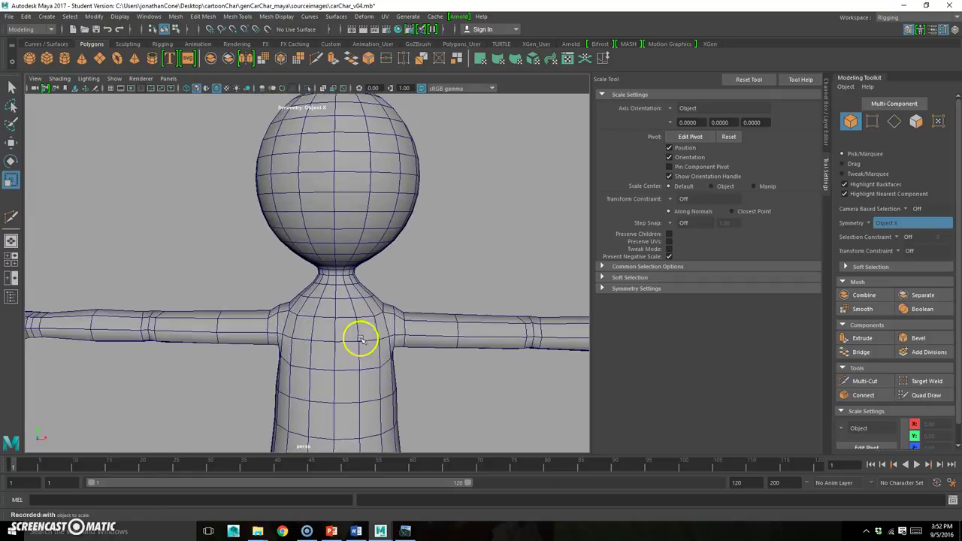
pyautogui.keyDown('alt'); pyautogui.moveTo(386, 301); pyautogui.dragTo(350, 321, button='middle'); pyautogui.keyUp('alt')
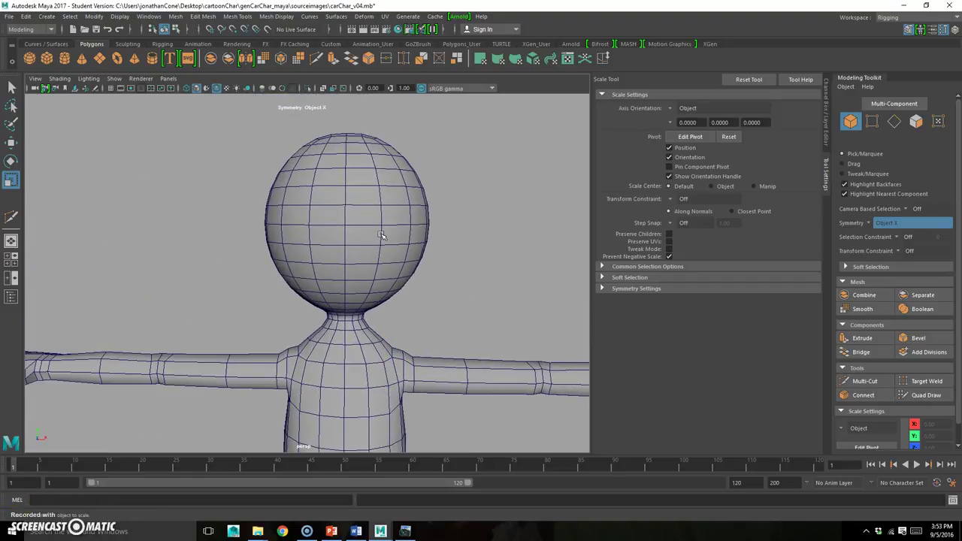
pyautogui.moveTo(354, 248)
pyautogui.keyDown('alt'); pyautogui.mouseDown()
pyautogui.moveTo(399, 278)
pyautogui.moveTo(328, 271)
pyautogui.moveTo(366, 246)
pyautogui.mouseUp(); pyautogui.keyUp('alt')
pyautogui.keyDown('alt'); pyautogui.moveTo(334, 286); pyautogui.dragTo(335, 273); pyautogui.keyUp('alt')
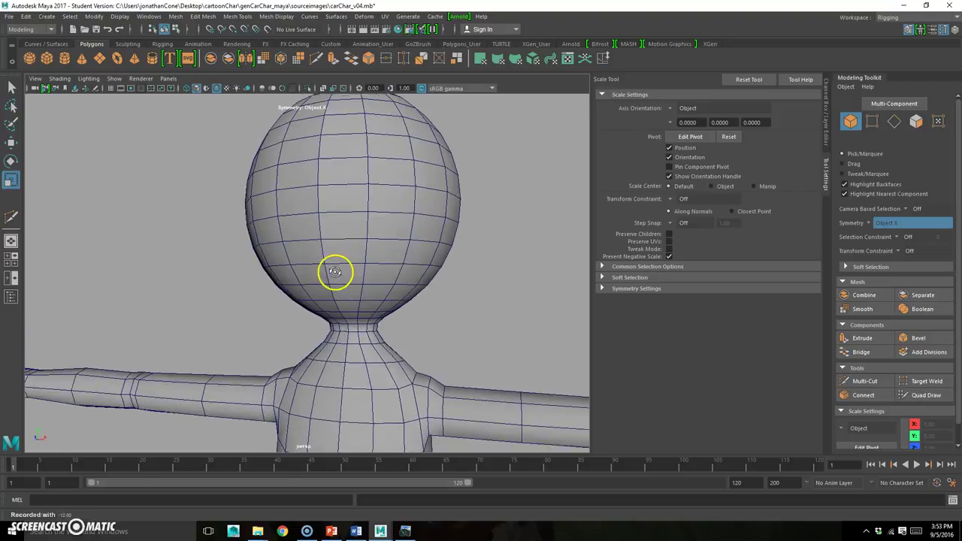
# - Cut a symmetric outline for the base of the nose across the two central lower-face columns, with diagonal edges running to the neighbouring corner vertices
pyautogui.keyDown('alt'); pyautogui.moveTo(358, 173); pyautogui.dragTo(401, 204); pyautogui.keyUp('alt')
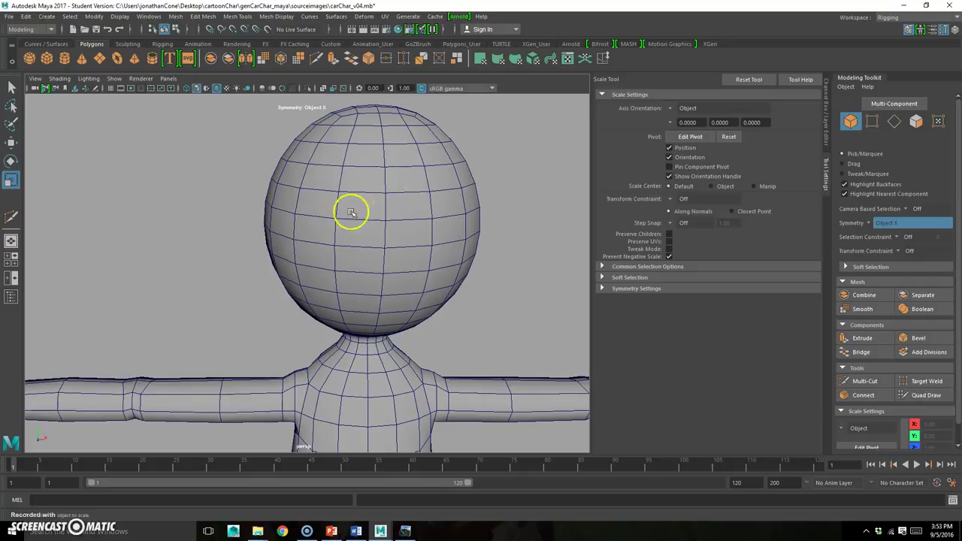
pyautogui.moveTo(405, 284)
pyautogui.keyDown('alt'); pyautogui.mouseDown()
pyautogui.moveTo(391, 275)
pyautogui.moveTo(398, 280)
pyautogui.mouseUp(); pyautogui.keyUp('alt')
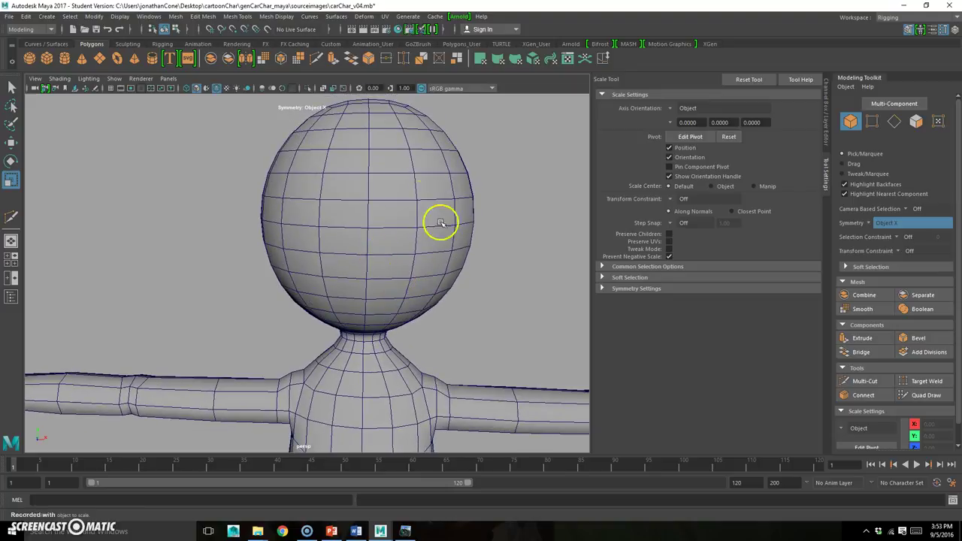
pyautogui.keyDown('alt'); pyautogui.moveTo(429, 232); pyautogui.dragTo(423, 232); pyautogui.keyUp('alt')
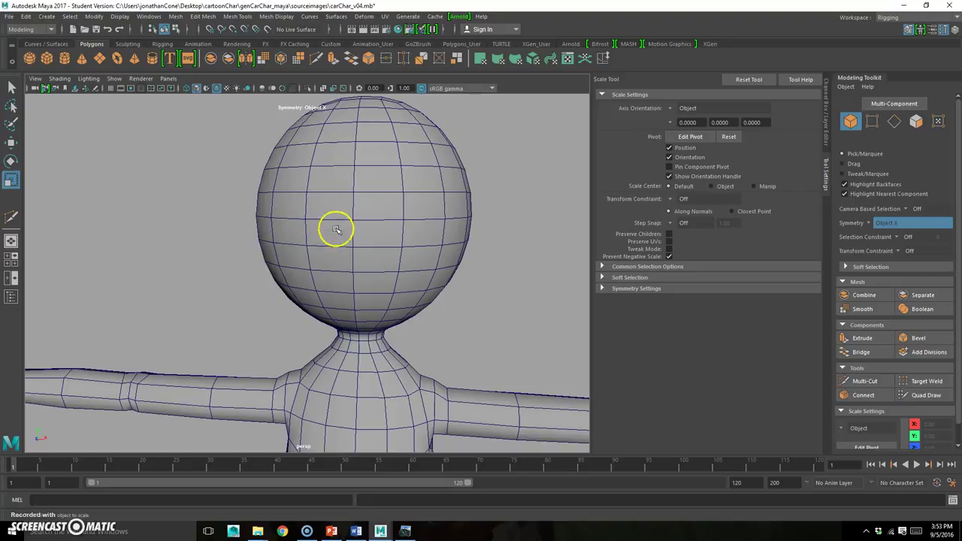
pyautogui.keyDown('alt'); pyautogui.moveTo(374, 278); pyautogui.dragTo(376, 277); pyautogui.keyUp('alt')
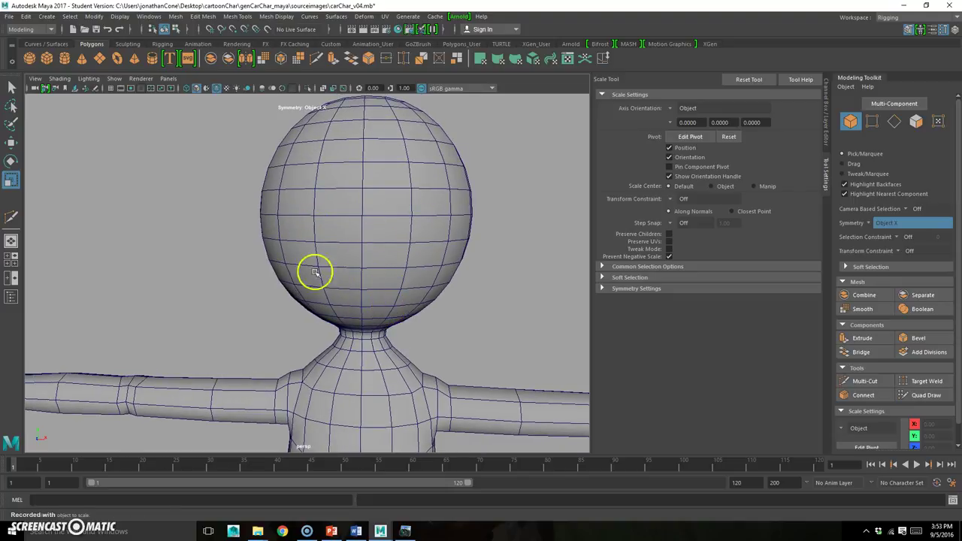
pyautogui.click(10, 217)
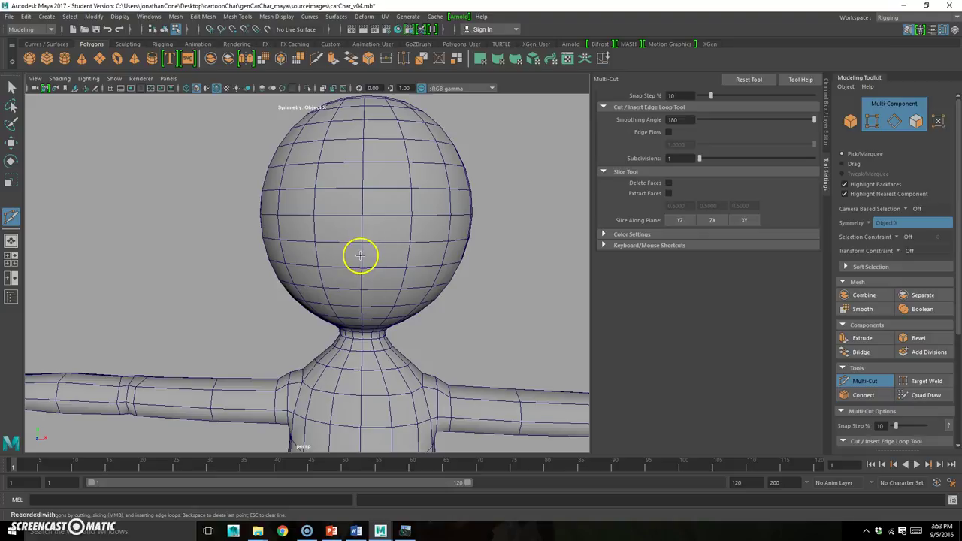
pyautogui.click(362, 257)
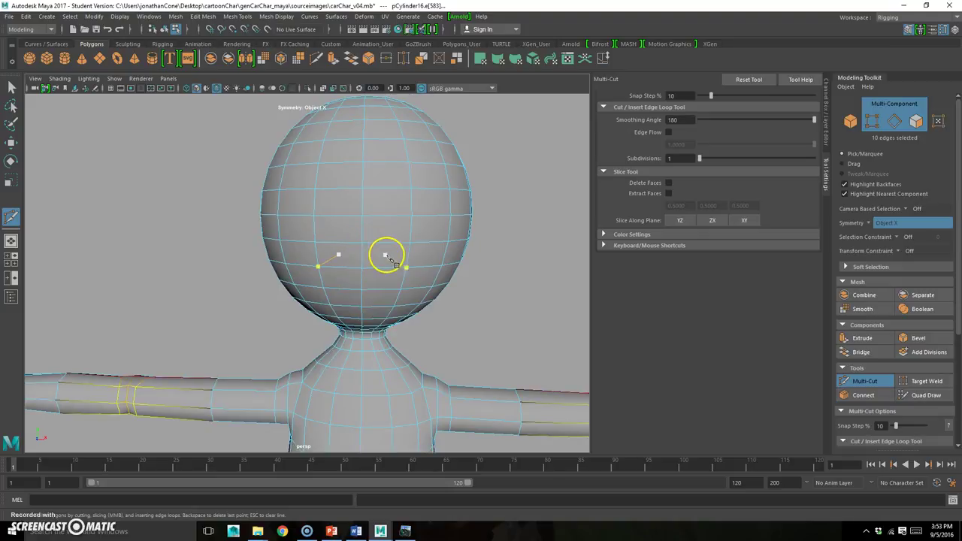
pyautogui.click(391, 248)
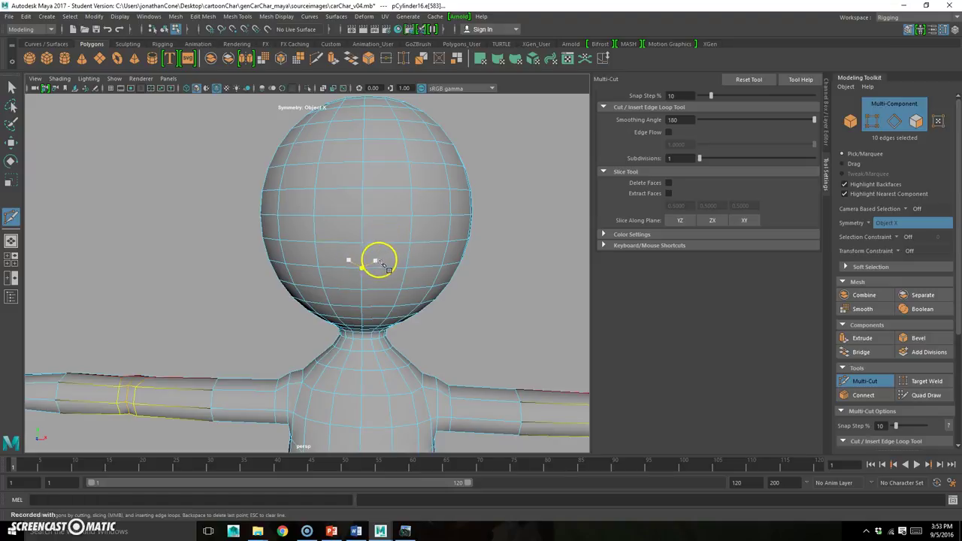
pyautogui.click(391, 256)
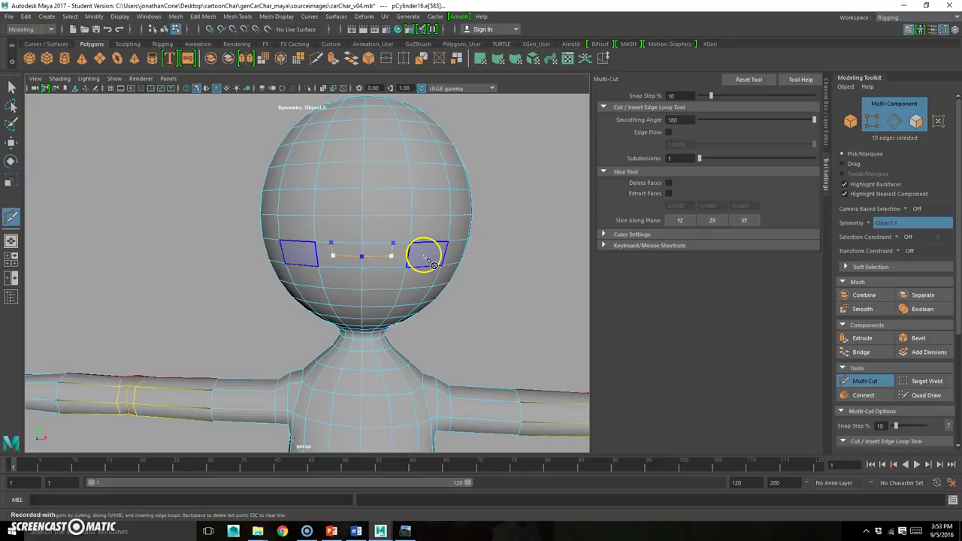
pyautogui.rightClick(350, 255)
pyautogui.click(391, 257)
pyautogui.click(403, 266)
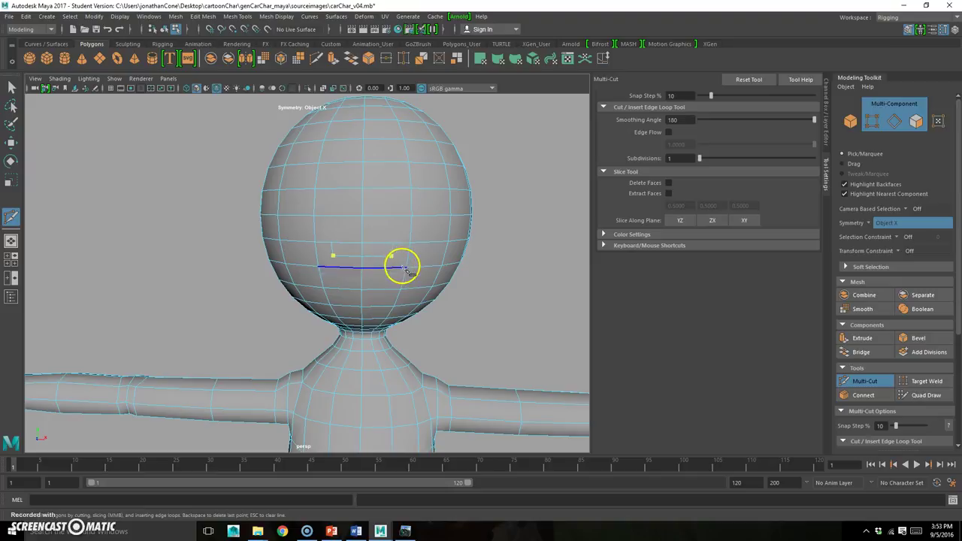
pyautogui.click(406, 267)
pyautogui.rightClick(393, 266)
# - Cut edges up both sides of the nose bridge, outward along the brows to diagonal outer ends, and from the inner brows to the forehead centre
pyautogui.click(351, 237)
pyautogui.click(393, 233)
pyautogui.click(398, 215)
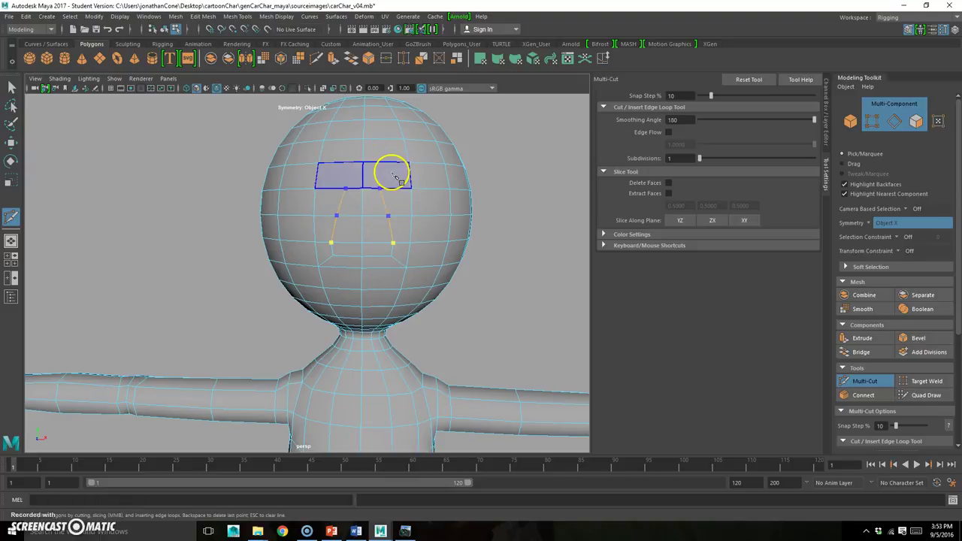
pyautogui.click(387, 180)
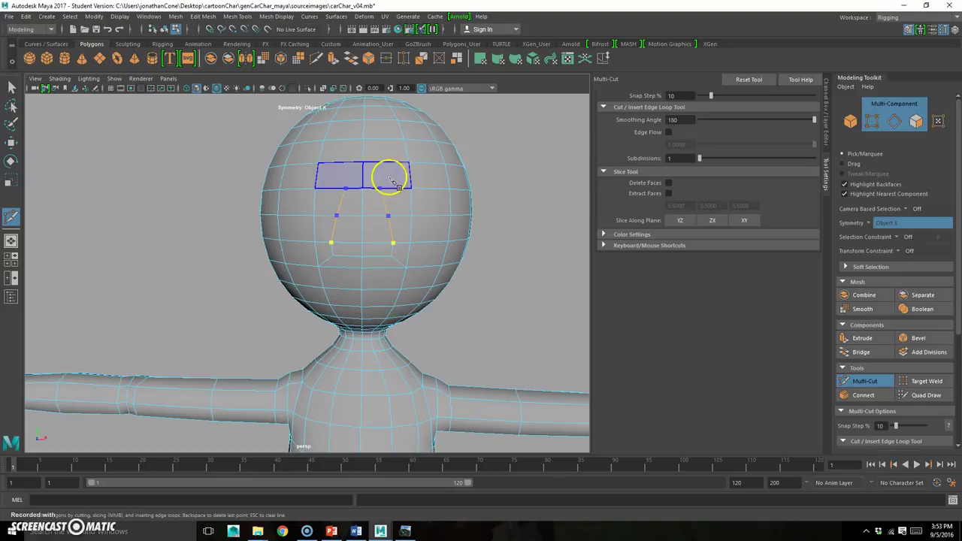
pyautogui.click(382, 176)
pyautogui.click(409, 173)
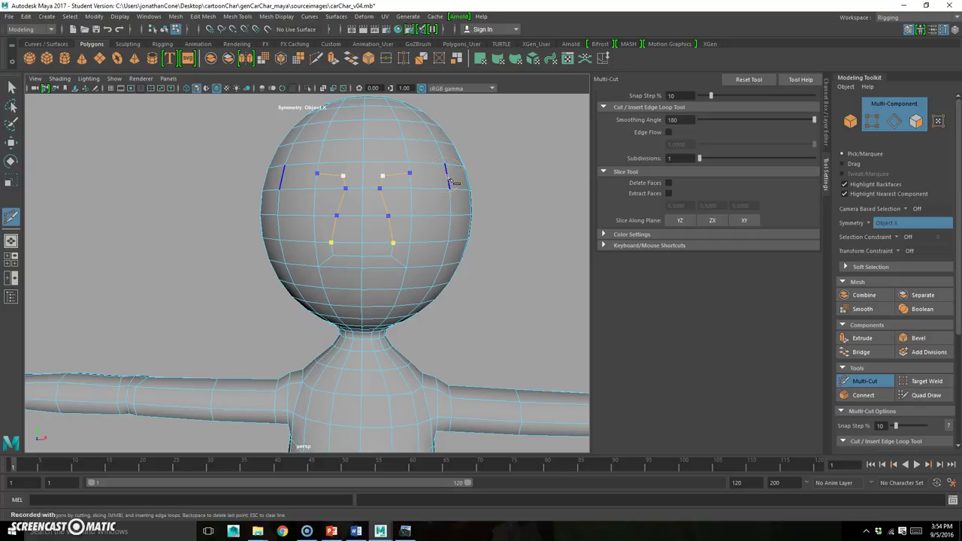
pyautogui.click(432, 178)
pyautogui.click(436, 178)
pyautogui.rightClick(436, 184)
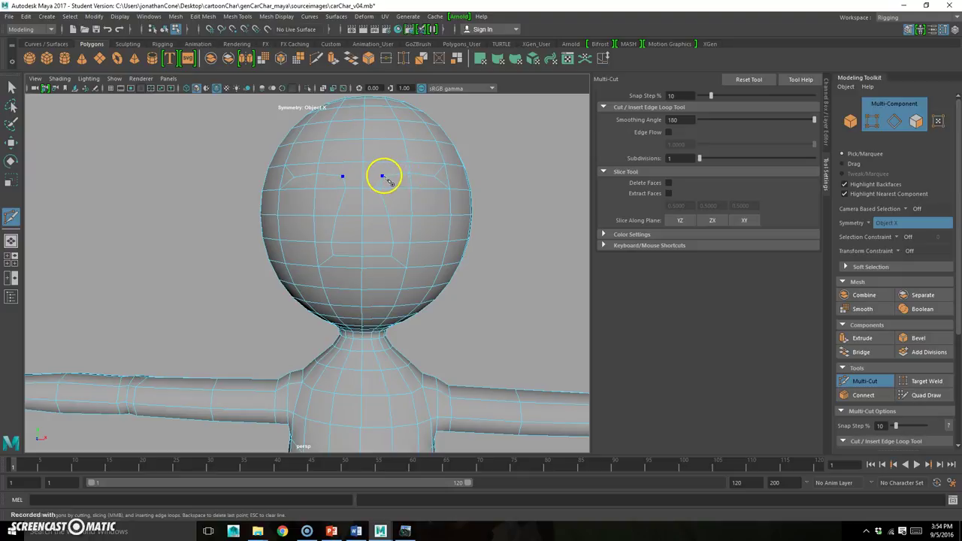
pyautogui.click(364, 164)
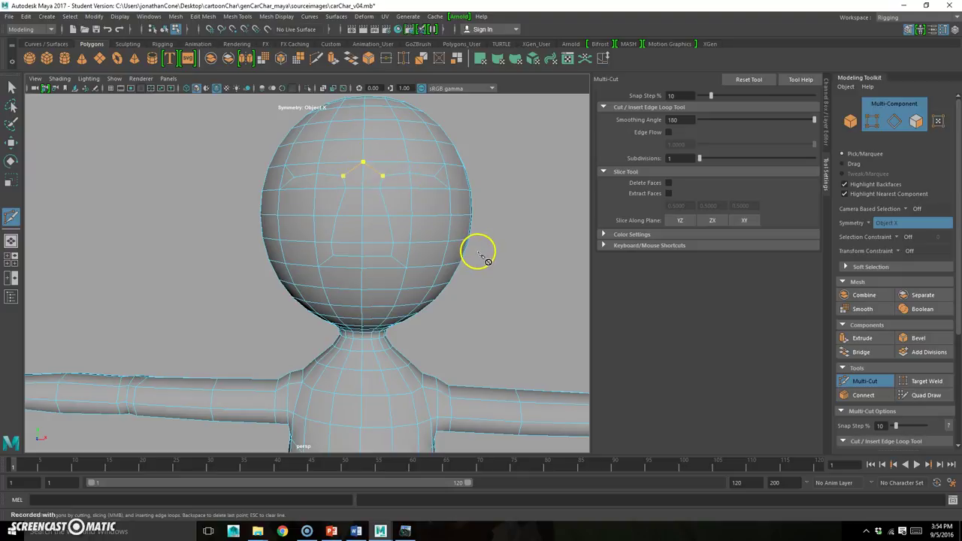
# - Move the vertices at the nose base and the middle of the bridge inward along X to narrow the nose symmetrically
pyautogui.moveTo(348, 244)
pyautogui.keyDown('alt'); pyautogui.mouseDown()
pyautogui.moveTo(356, 247)
pyautogui.moveTo(347, 246)
pyautogui.mouseUp(); pyautogui.keyUp('alt')
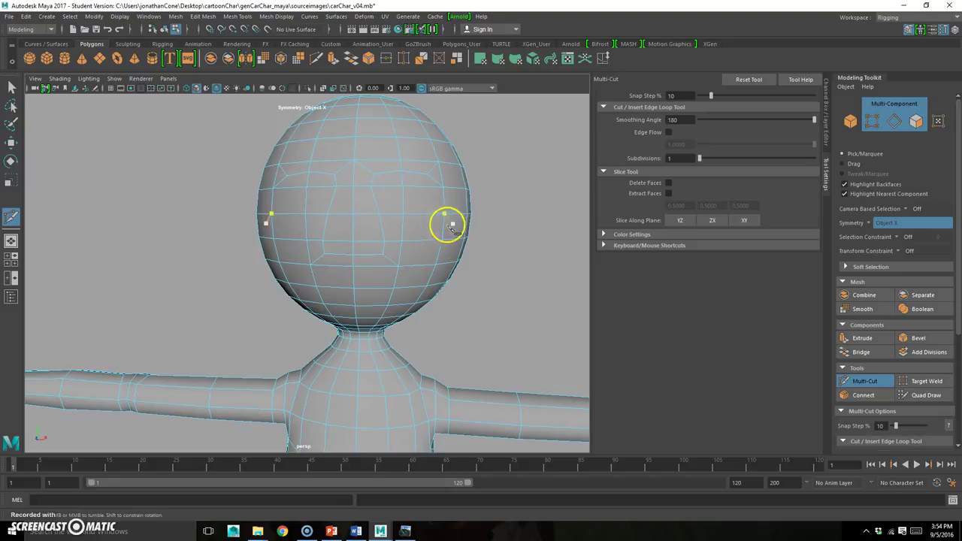
pyautogui.keyDown('alt'); pyautogui.moveTo(477, 221); pyautogui.dragTo(426, 231); pyautogui.keyUp('alt')
pyautogui.keyDown('alt'); pyautogui.moveTo(453, 230); pyautogui.dragTo(418, 255); pyautogui.keyUp('alt')
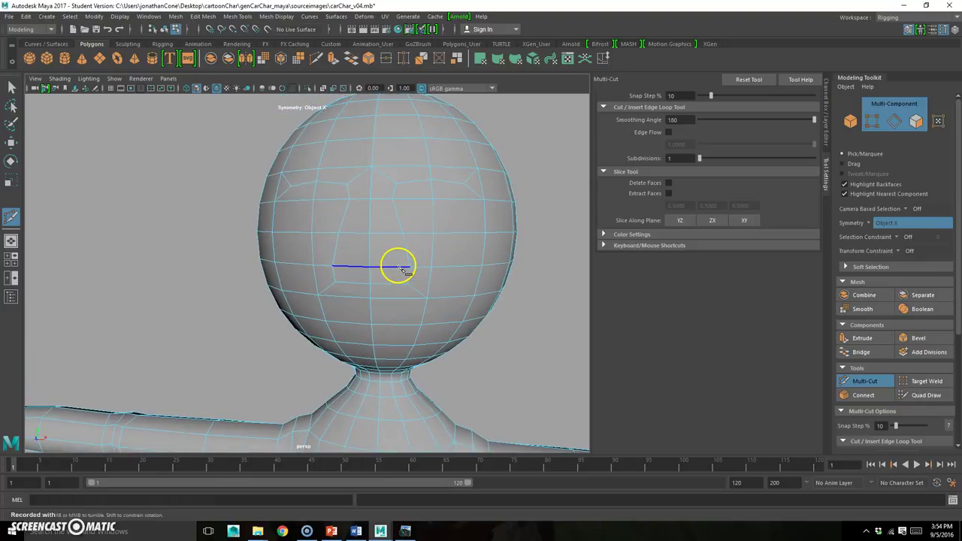
pyautogui.press('q')
pyautogui.press('F9')
pyautogui.moveTo(336, 275); pyautogui.dragTo(340, 288)
pyautogui.keyDown('shift'); pyautogui.click(407, 284); pyautogui.keyUp('shift')
pyautogui.keyDown('alt'); pyautogui.moveTo(424, 299); pyautogui.dragTo(435, 294); pyautogui.keyUp('alt')
pyautogui.press('w')
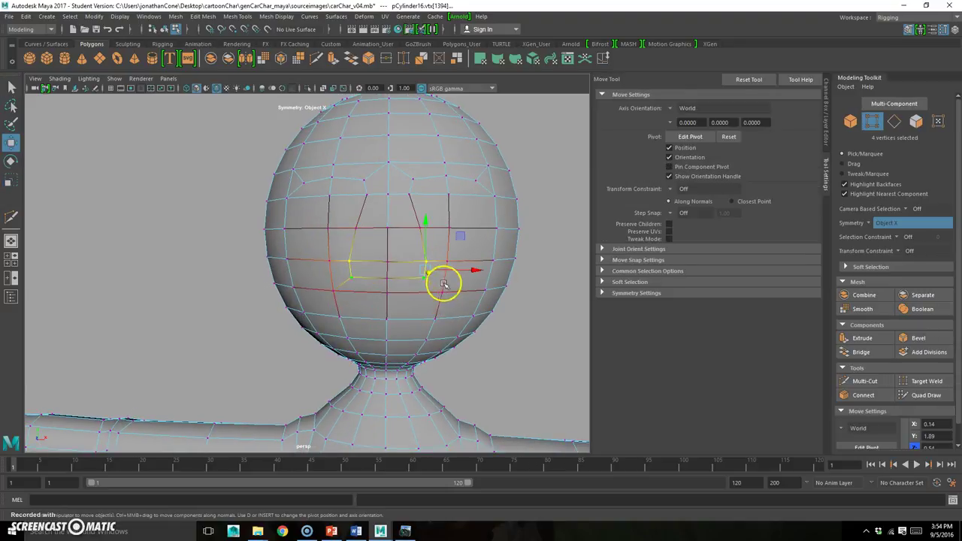
pyautogui.moveTo(476, 269); pyautogui.dragTo(462, 271)
pyautogui.click(422, 226)
pyautogui.moveTo(469, 228); pyautogui.dragTo(454, 230)
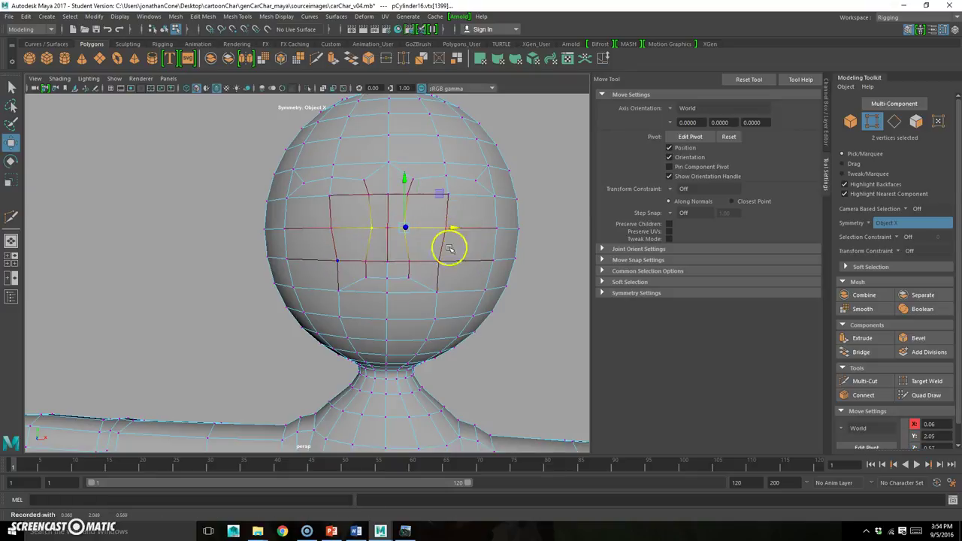
# - Adjust the position of the symmetric inner-brow vertices at the top of the nose bridge
pyautogui.keyDown('alt'); pyautogui.moveTo(361, 215); pyautogui.dragTo(393, 232); pyautogui.keyUp('alt')
pyautogui.click(403, 202)
pyautogui.keyDown('alt'); pyautogui.moveTo(421, 179); pyautogui.dragTo(404, 175); pyautogui.keyUp('alt')
pyautogui.moveTo(425, 166); pyautogui.dragTo(422, 170, button='middle')
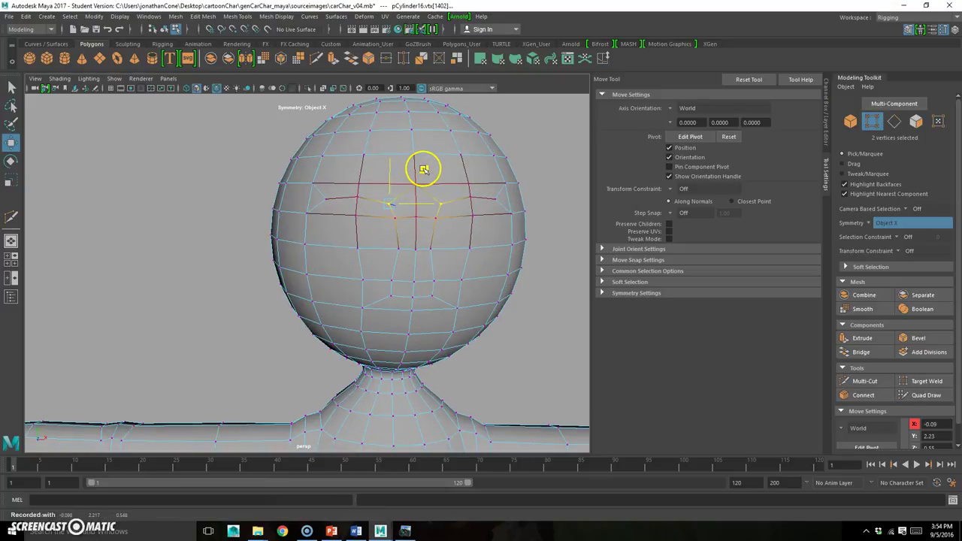
pyautogui.keyDown('alt'); pyautogui.moveTo(446, 297); pyautogui.dragTo(421, 289); pyautogui.keyUp('alt')
# - Select the T-shaped set of faces forming the nose, its bridge and both brows
pyautogui.moveTo(346, 195); pyautogui.dragTo(346, 243, button='right')
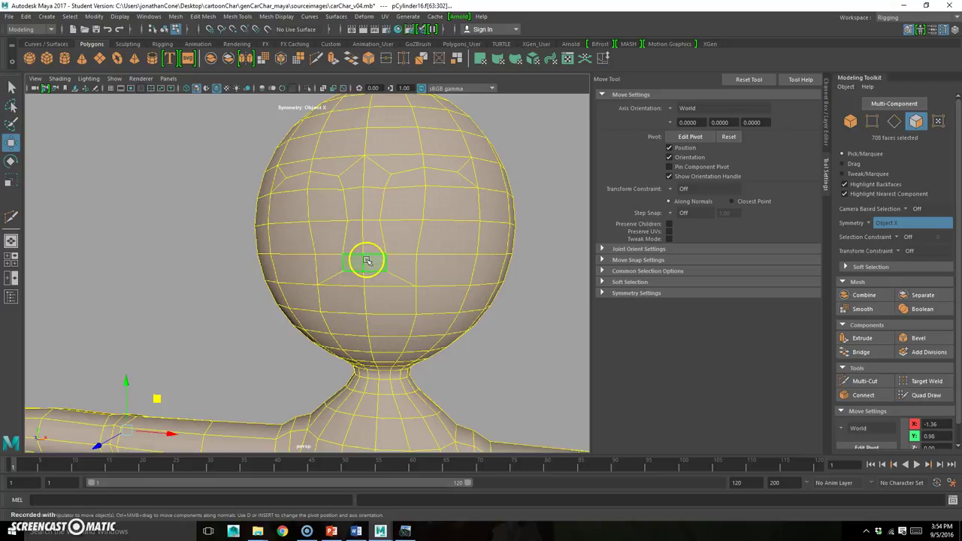
pyautogui.click(366, 261)
pyautogui.keyDown('shift'); pyautogui.click(370, 246); pyautogui.keyUp('shift')
pyautogui.keyDown('shift'); pyautogui.click(366, 202); pyautogui.keyUp('shift')
pyautogui.keyDown('shift'); pyautogui.click(367, 174); pyautogui.keyUp('shift')
pyautogui.keyDown('shift'); pyautogui.click(428, 178); pyautogui.keyUp('shift')
pyautogui.keyDown('alt'); pyautogui.moveTo(500, 221); pyautogui.dragTo(426, 190); pyautogui.keyUp('alt')
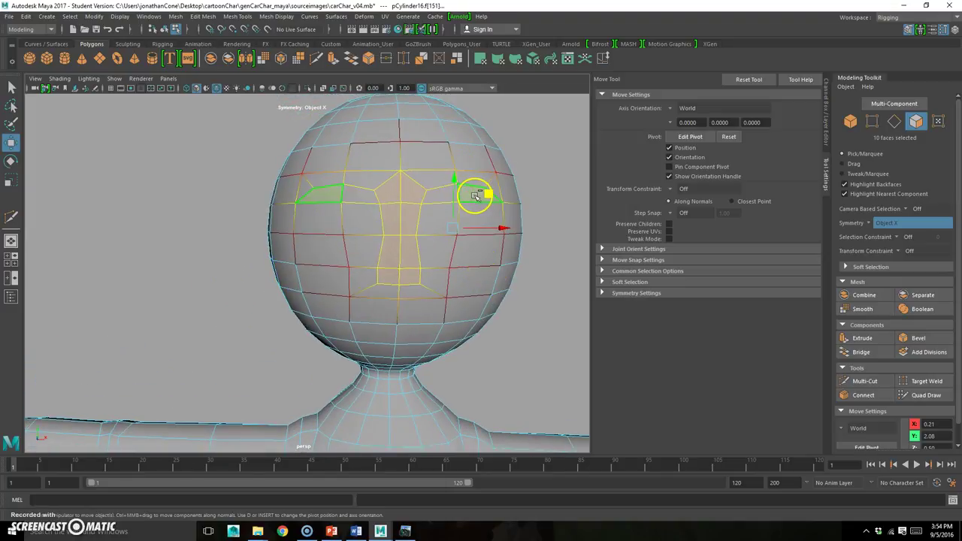
pyautogui.keyDown('shift'); pyautogui.click(460, 185); pyautogui.keyUp('shift')
pyautogui.keyDown('alt'); pyautogui.moveTo(517, 256); pyautogui.dragTo(392, 216); pyautogui.keyUp('alt')
pyautogui.keyDown('shift'); pyautogui.click(468, 264); pyautogui.keyUp('shift')
pyautogui.keyDown('alt'); pyautogui.moveTo(469, 262); pyautogui.dragTo(364, 254); pyautogui.keyUp('alt')
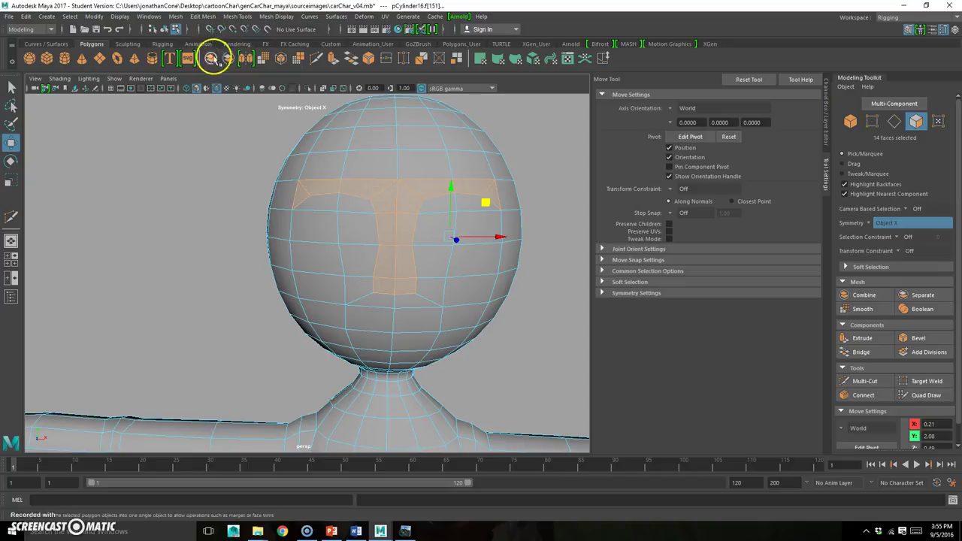
# - Extrude the selected nose and brow faces and move them forward so they stand out from the head
pyautogui.click(336, 57)
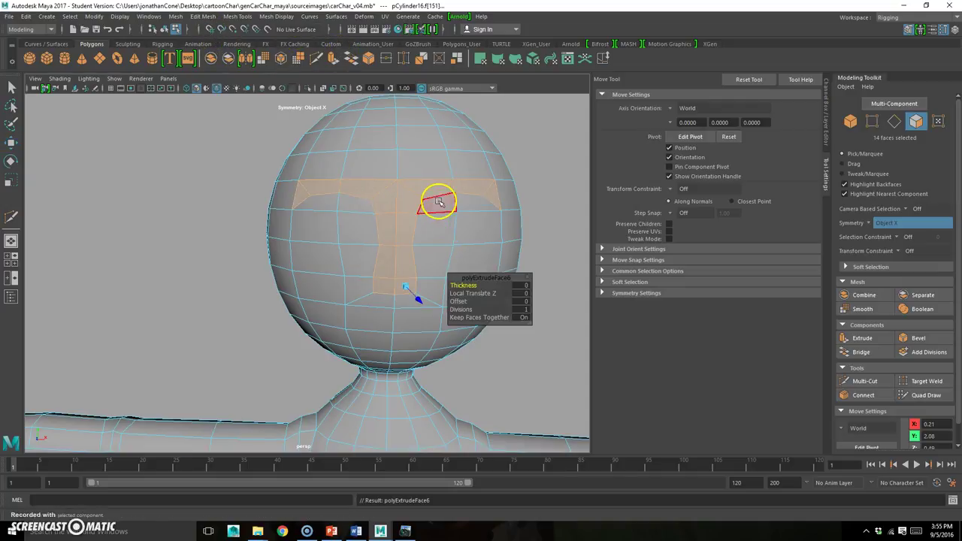
pyautogui.keyDown('alt'); pyautogui.moveTo(440, 296); pyautogui.dragTo(223, 328); pyautogui.keyUp('alt')
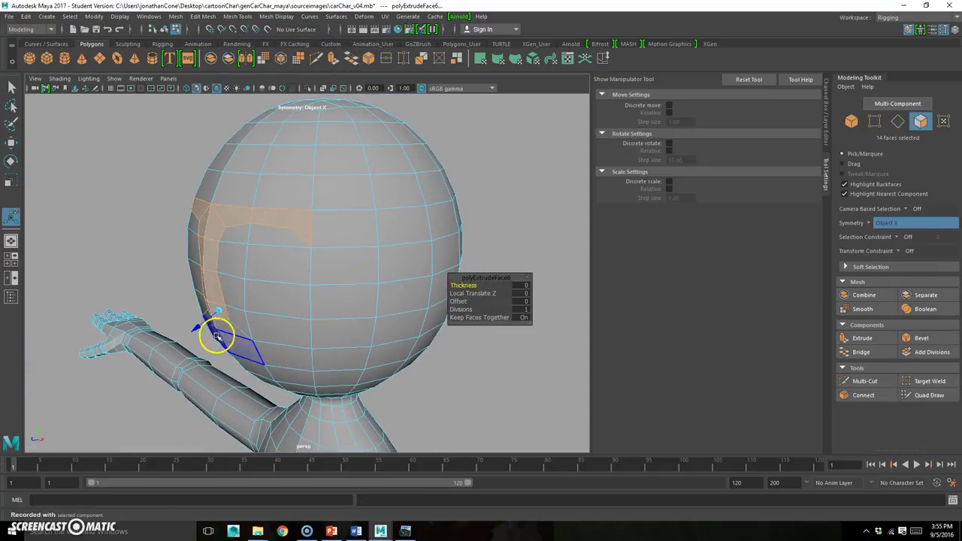
pyautogui.press('w')
pyautogui.moveTo(221, 275); pyautogui.dragTo(317, 245)
pyautogui.keyDown('alt'); pyautogui.moveTo(246, 241); pyautogui.dragTo(316, 280); pyautogui.keyUp('alt')
pyautogui.click(491, 200)
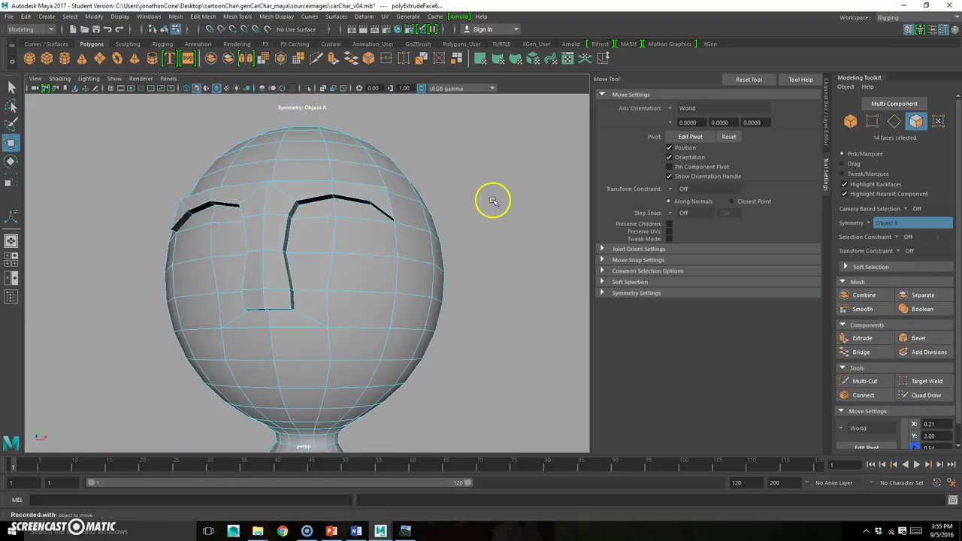
# - Select the six faces of each eye area below the brows, symmetrically on both sides of the nose
pyautogui.keyDown('alt'); pyautogui.moveTo(327, 237); pyautogui.dragTo(329, 225); pyautogui.keyUp('alt')
pyautogui.click(340, 223)
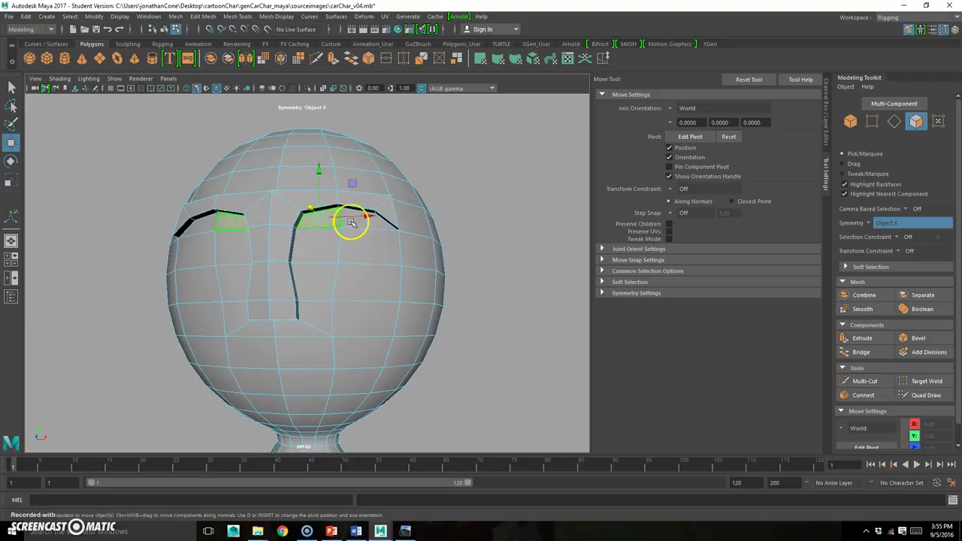
pyautogui.keyDown('shift'); pyautogui.click(374, 225); pyautogui.keyUp('shift')
pyautogui.keyDown('shift'); pyautogui.click(372, 246); pyautogui.keyUp('shift')
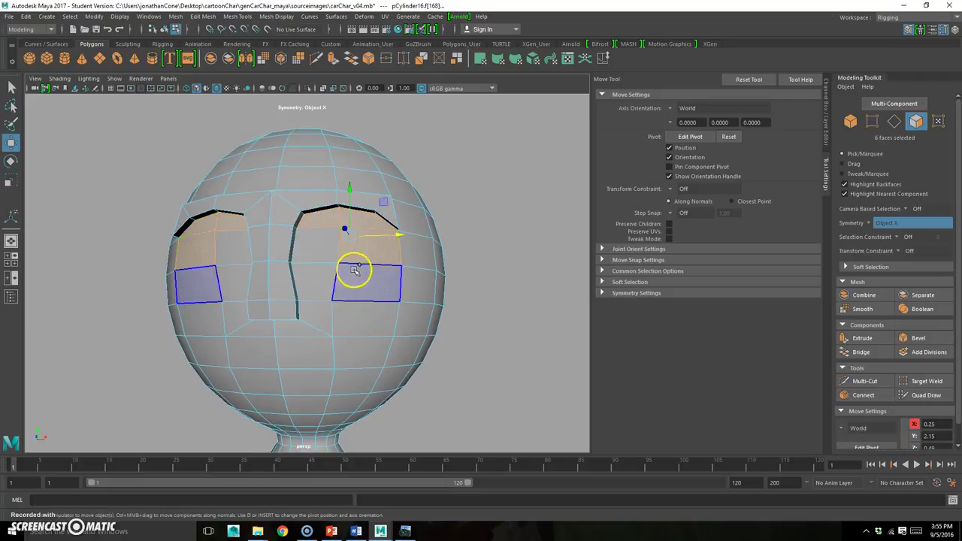
pyautogui.keyDown('shift'); pyautogui.click(327, 280); pyautogui.keyUp('shift')
pyautogui.keyDown('shift'); pyautogui.click(361, 279); pyautogui.keyUp('shift')
pyautogui.keyDown('shift'); pyautogui.click(332, 251); pyautogui.keyUp('shift')
pyautogui.moveTo(399, 307)
pyautogui.keyDown('alt'); pyautogui.mouseDown()
pyautogui.moveTo(414, 303)
pyautogui.moveTo(405, 310)
pyautogui.mouseUp(); pyautogui.keyUp('alt')
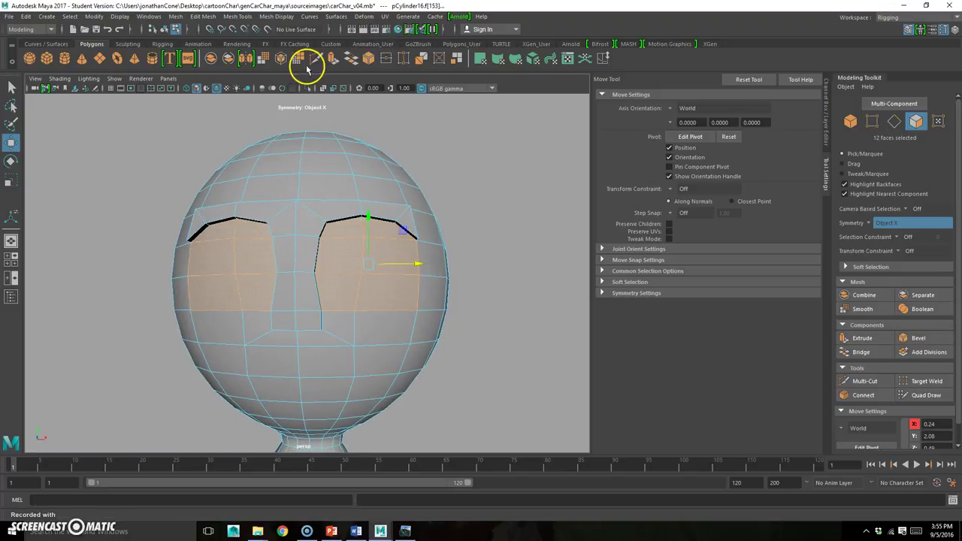
# - Extrude the eye faces, scale them down to small central patches and adjust their depth along Z
pyautogui.click(339, 58)
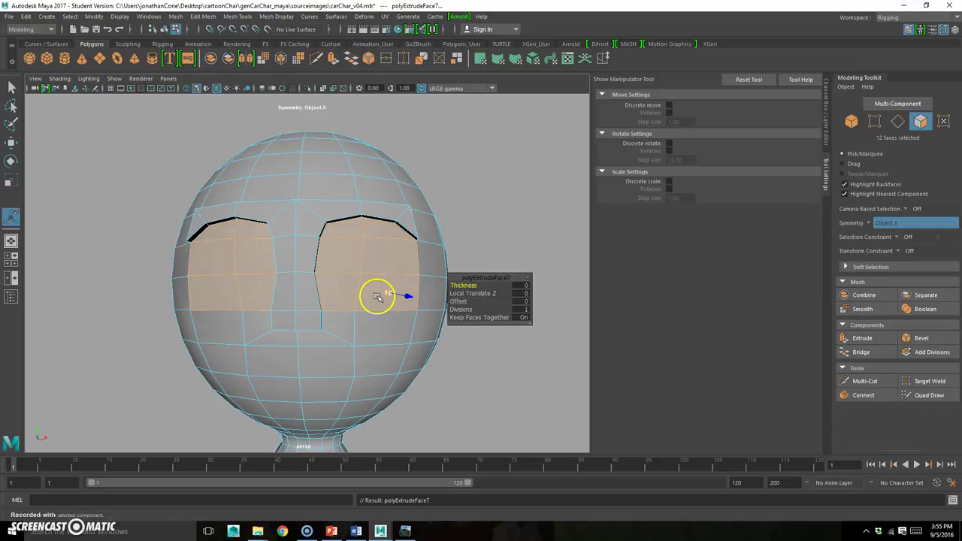
pyautogui.press('r')
pyautogui.moveTo(367, 264); pyautogui.dragTo(315, 308)
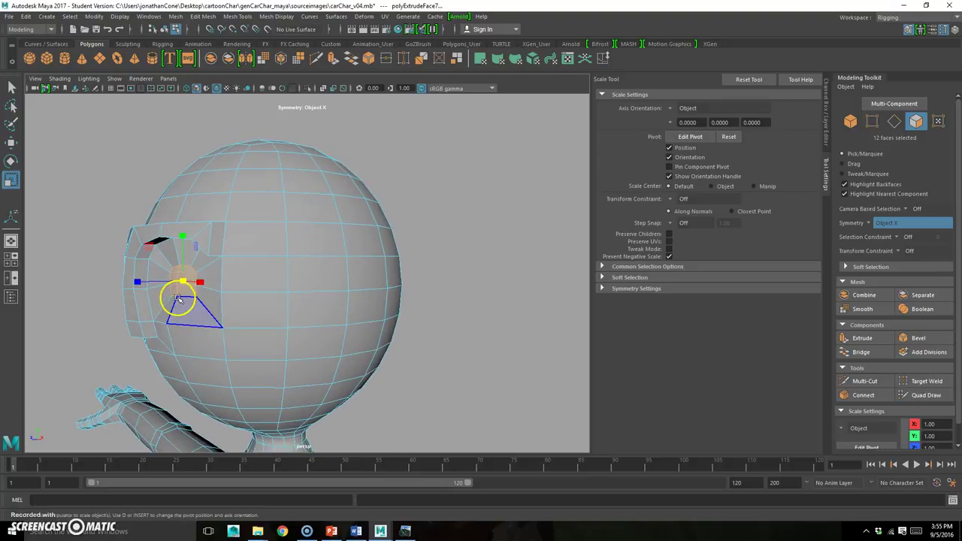
pyautogui.press('w')
pyautogui.moveTo(145, 282); pyautogui.dragTo(141, 284)
pyautogui.keyDown('alt'); pyautogui.moveTo(204, 319); pyautogui.dragTo(285, 354); pyautogui.keyUp('alt')
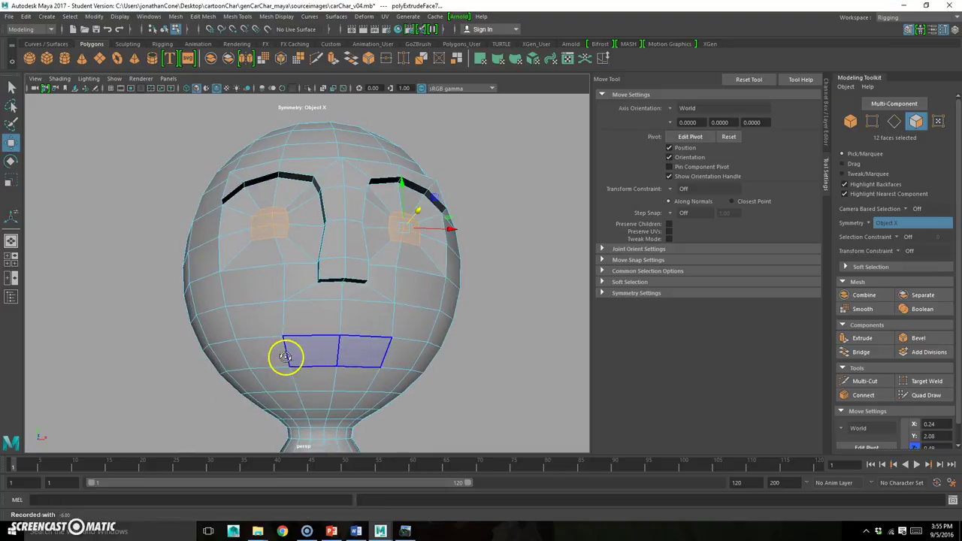
# - Select the two rows of mouth faces below the nose, extrude them and scale them down into a narrow mouth strip
pyautogui.click(272, 308)
pyautogui.keyDown('shift'); pyautogui.click(323, 314); pyautogui.keyUp('shift')
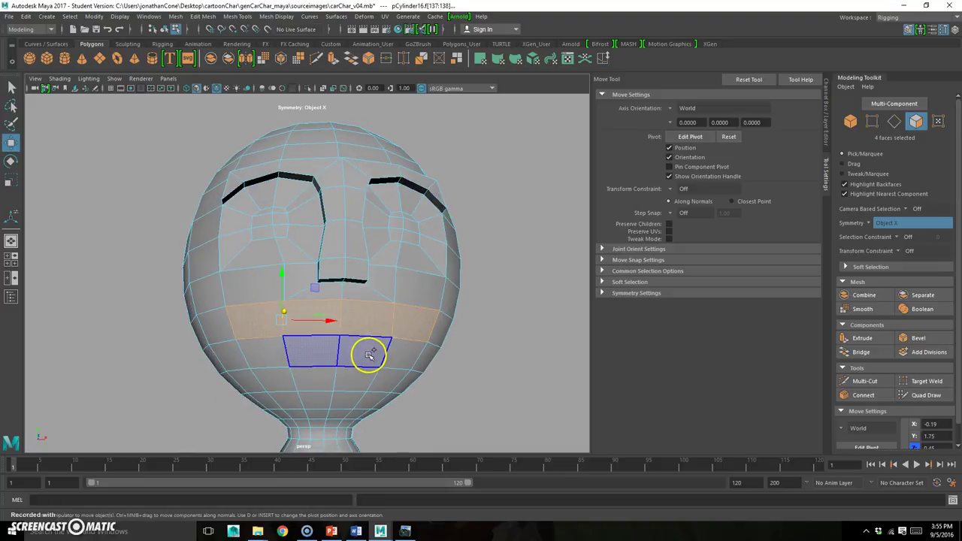
pyautogui.keyDown('shift'); pyautogui.click(369, 354); pyautogui.keyUp('shift')
pyautogui.keyDown('shift'); pyautogui.click(408, 359); pyautogui.keyUp('shift')
pyautogui.moveTo(376, 380)
pyautogui.keyDown('alt'); pyautogui.mouseDown()
pyautogui.moveTo(423, 383)
pyautogui.moveTo(302, 383)
pyautogui.moveTo(389, 382)
pyautogui.mouseUp(); pyautogui.keyUp('alt')
pyautogui.click(332, 60)
pyautogui.press('r')
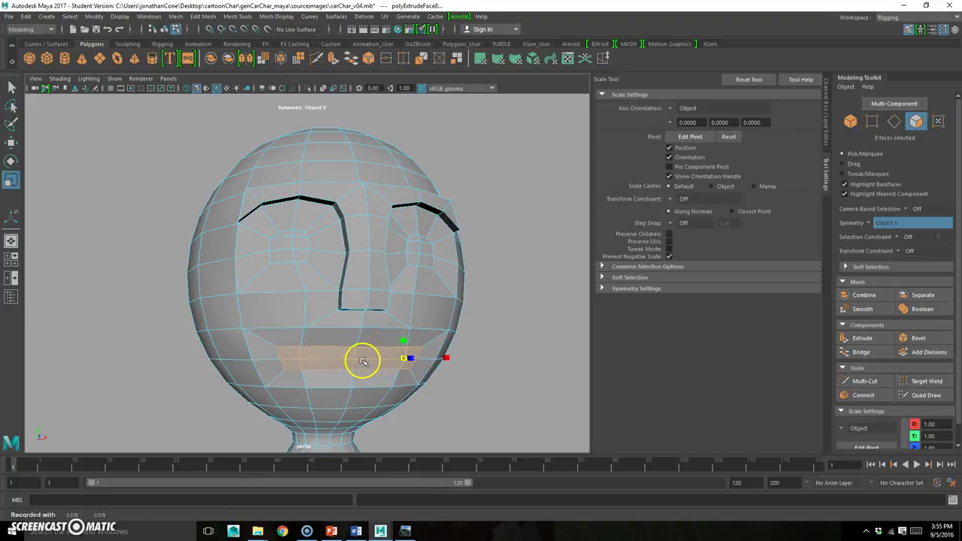
# - Return to object mode, preview the head with smooth mesh display, and switch back to the unsmoothed mesh
pyautogui.keyDown('alt'); pyautogui.moveTo(408, 376); pyautogui.dragTo(429, 365); pyautogui.keyUp('alt')
pyautogui.click(493, 321)
pyautogui.press('F8')
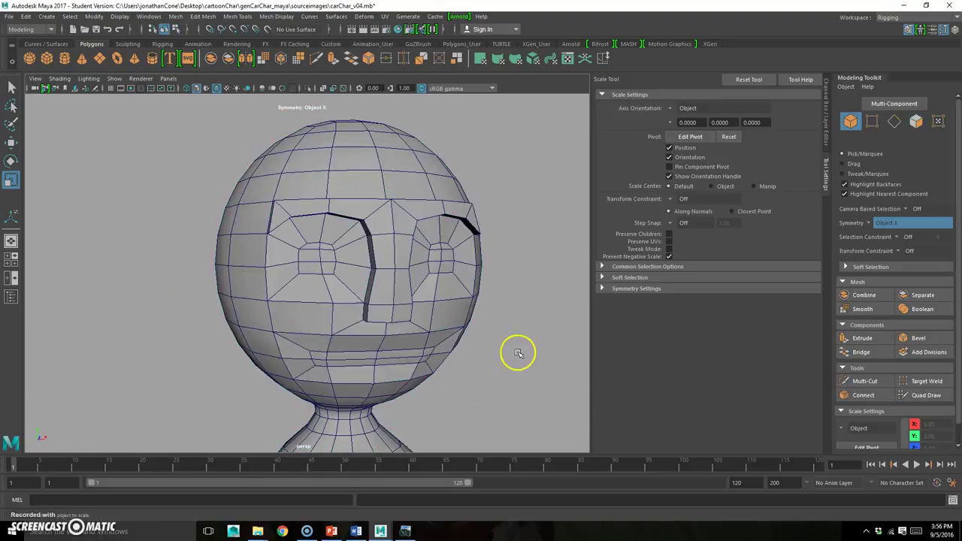
pyautogui.keyDown('alt'); pyautogui.moveTo(518, 412); pyautogui.dragTo(361, 316); pyautogui.keyUp('alt')
pyautogui.click(362, 317)
pyautogui.press('3')
pyautogui.click(508, 310)
pyautogui.moveTo(367, 365)
pyautogui.keyDown('alt'); pyautogui.mouseDown()
pyautogui.moveTo(418, 368)
pyautogui.moveTo(393, 361)
pyautogui.moveTo(354, 300)
pyautogui.moveTo(318, 318)
pyautogui.moveTo(367, 363)
pyautogui.mouseUp(); pyautogui.keyUp('alt')
pyautogui.click(382, 339)
pyautogui.press('1')
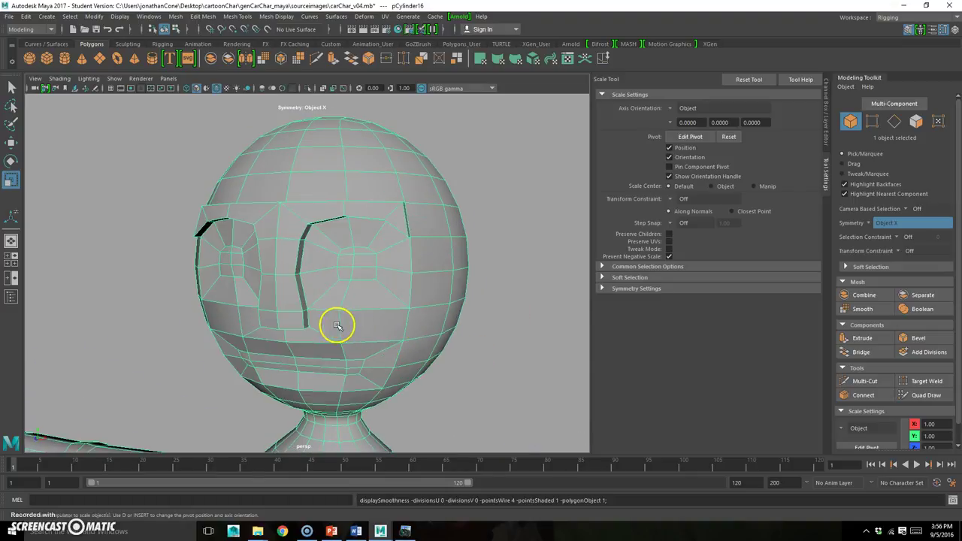
# - Weld the outer end vertices of the extruded brow onto the neighbouring head vertices with Target Weld
pyautogui.keyDown('alt'); pyautogui.moveTo(337, 325); pyautogui.dragTo(361, 314); pyautogui.keyUp('alt')
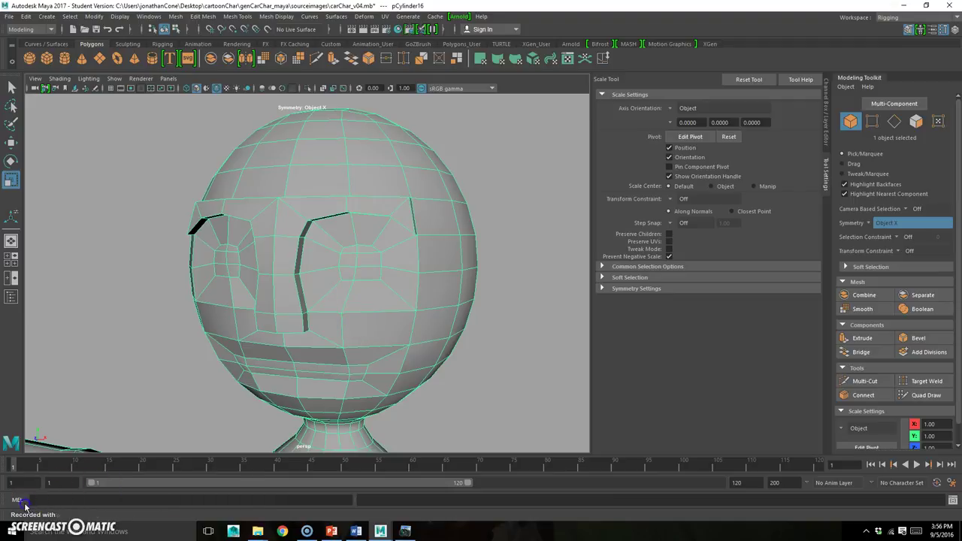
pyautogui.keyDown('alt'); pyautogui.moveTo(398, 282); pyautogui.dragTo(217, 299); pyautogui.keyUp('alt')
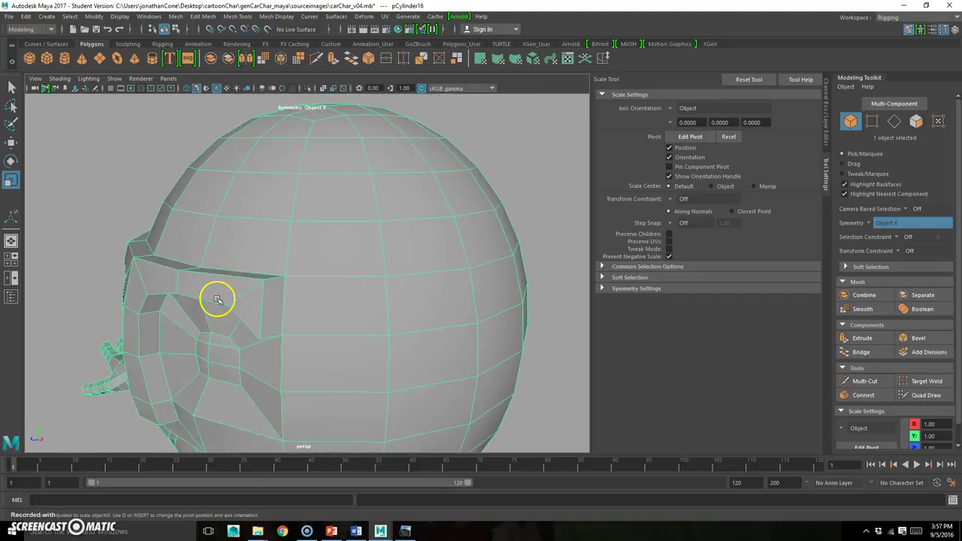
pyautogui.rightClick(275, 284)
pyautogui.moveTo(275, 212); pyautogui.dragTo(275, 240, button='right')
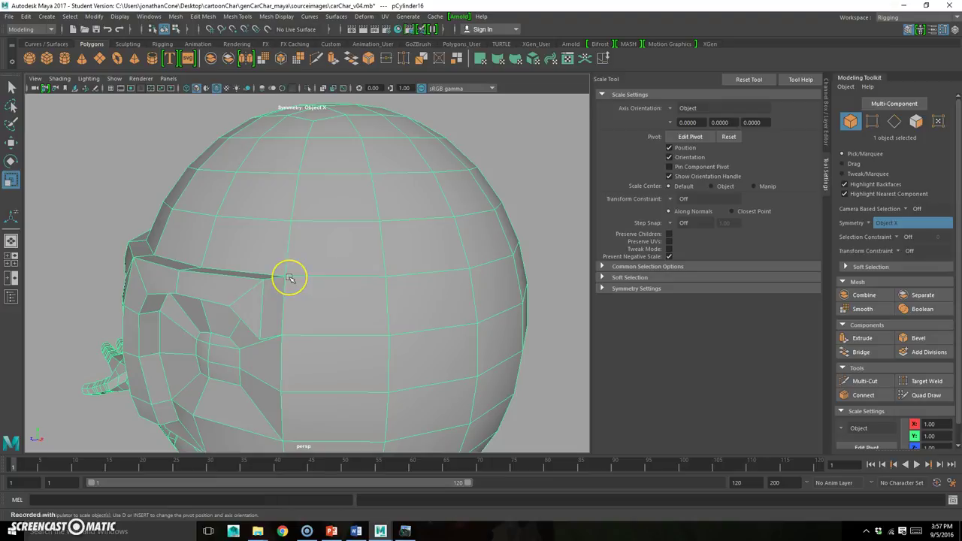
pyautogui.keyDown('alt'); pyautogui.moveTo(293, 275); pyautogui.dragTo(299, 272); pyautogui.keyUp('alt')
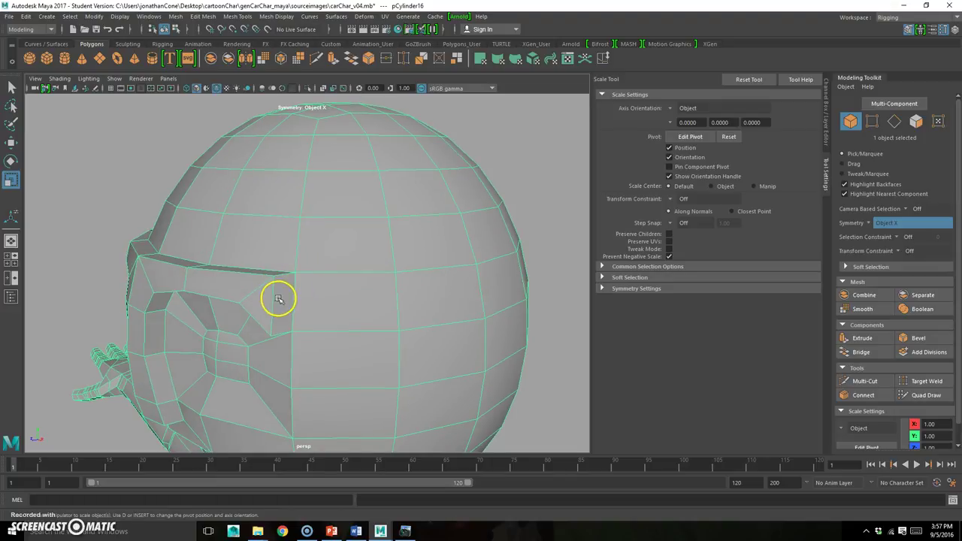
pyautogui.click(405, 60)
pyautogui.moveTo(301, 292); pyautogui.dragTo(136, 267)
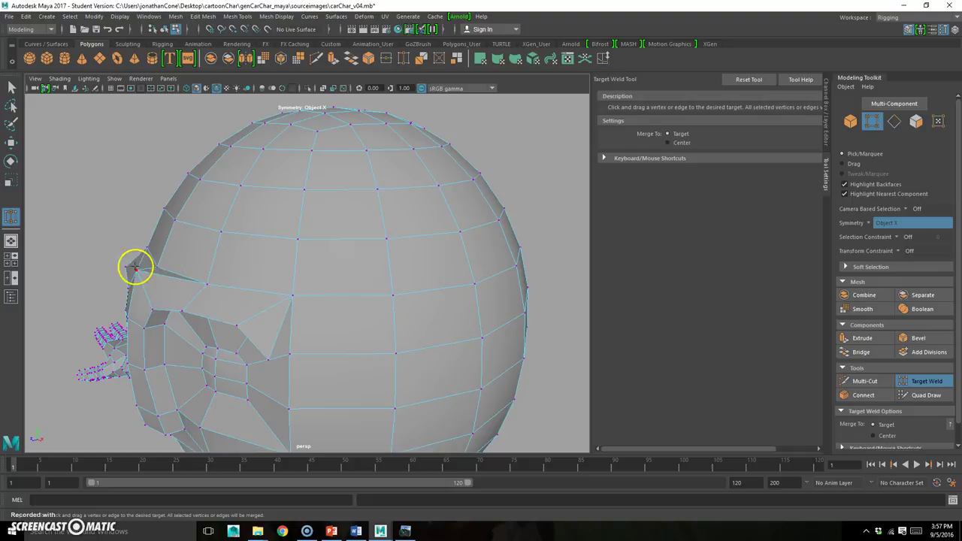
# - Delete the leftover edge at the outer end of the brow above the eye
pyautogui.keyDown('alt'); pyautogui.moveTo(296, 337); pyautogui.dragTo(308, 327); pyautogui.keyUp('alt')
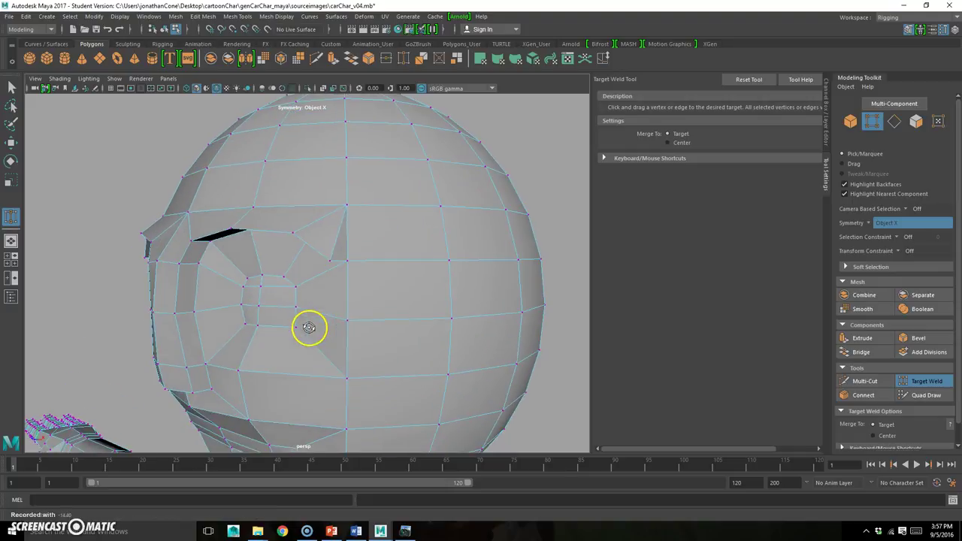
pyautogui.press('q')
pyautogui.press('F10')
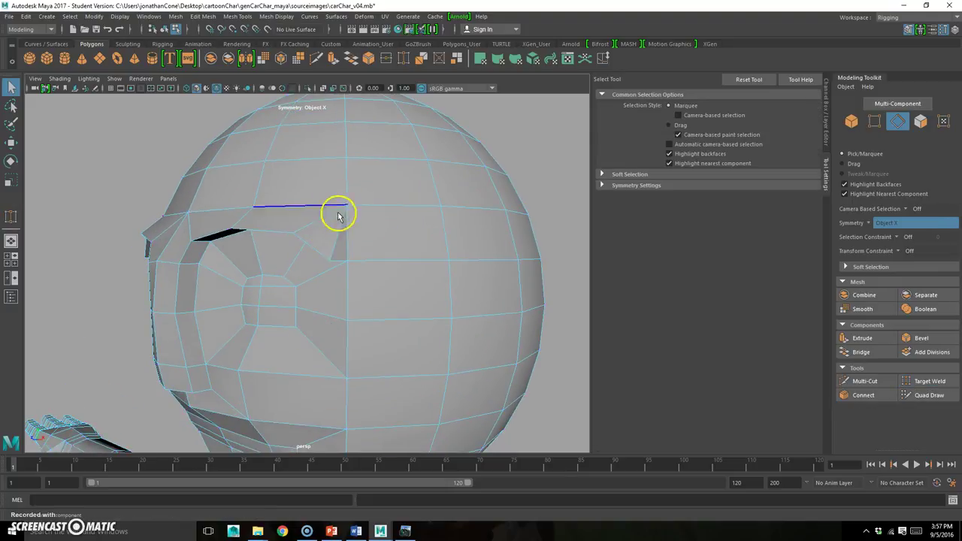
pyautogui.press('Delete')
# - Move individual brow vertices to even out the ridge running from the nose bridge over the eye
pyautogui.keyDown('alt'); pyautogui.moveTo(325, 259); pyautogui.dragTo(301, 274); pyautogui.keyUp('alt')
pyautogui.moveTo(301, 274); pyautogui.dragTo(259, 255, button='right')
pyautogui.press('w')
pyautogui.keyDown('alt'); pyautogui.moveTo(302, 338); pyautogui.dragTo(440, 283); pyautogui.keyUp('alt')
pyautogui.moveTo(194, 282); pyautogui.dragTo(219, 272)
pyautogui.moveTo(190, 220); pyautogui.dragTo(194, 211)
pyautogui.moveTo(131, 262); pyautogui.dragTo(151, 258)
pyautogui.keyDown('alt'); pyautogui.moveTo(148, 308); pyautogui.dragTo(199, 291); pyautogui.keyUp('alt')
# - Adjust the vertices at the brow's outer corner symmetrically so the ridge tapers into the side of the head
pyautogui.click(355, 233)
pyautogui.keyDown('shift'); pyautogui.click(202, 231); pyautogui.keyUp('shift')
pyautogui.keyDown('alt'); pyautogui.moveTo(244, 259); pyautogui.dragTo(193, 232); pyautogui.keyUp('alt')
pyautogui.click(415, 199)
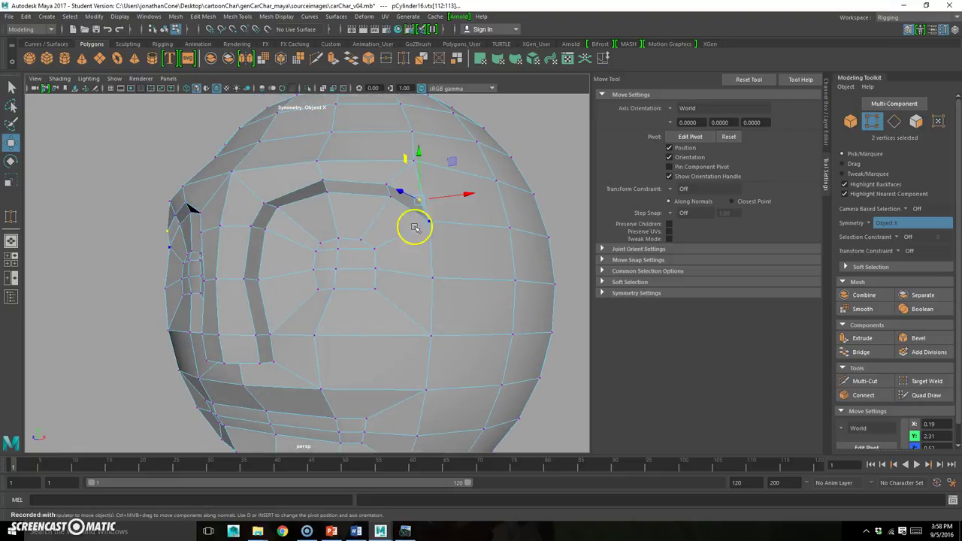
pyautogui.keyDown('alt'); pyautogui.moveTo(447, 159); pyautogui.dragTo(429, 255); pyautogui.keyUp('alt')
pyautogui.moveTo(435, 215); pyautogui.dragTo(511, 166, button='right')
pyautogui.click(534, 141)
pyautogui.moveTo(386, 332)
pyautogui.keyDown('alt'); pyautogui.mouseDown()
pyautogui.moveTo(446, 343)
pyautogui.moveTo(386, 343)
pyautogui.mouseUp(); pyautogui.keyUp('alt')
# - Preview the head in object mode with smooth mesh display, and return to the unsmoothed mesh
pyautogui.press('F8')
pyautogui.press('3')
pyautogui.click(561, 157)
pyautogui.keyDown('alt'); pyautogui.moveTo(500, 327); pyautogui.dragTo(400, 286); pyautogui.keyUp('alt')
pyautogui.click(408, 258)
pyautogui.press('1')
pyautogui.scroll(3, 426, 289)
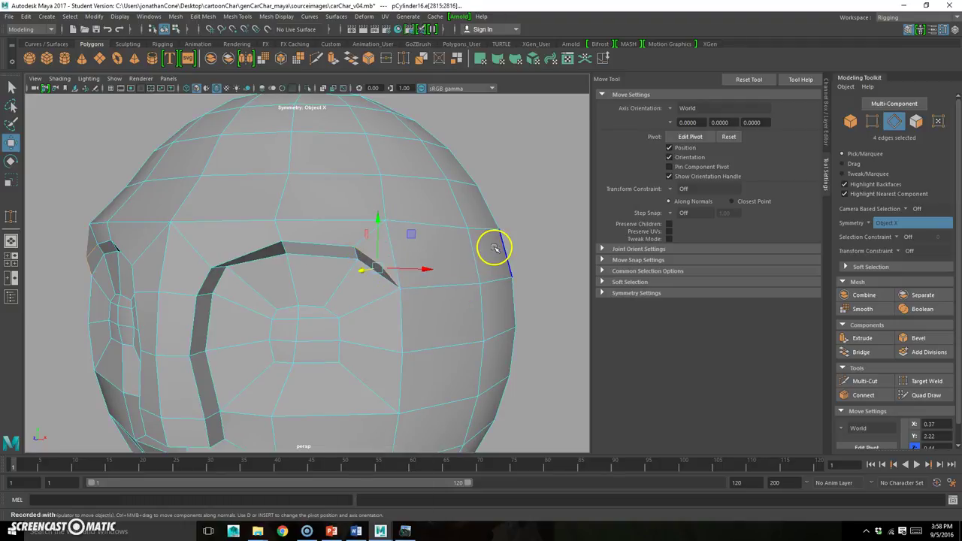
# - Undo the last edge change and pull the outer brow vertices forward symmetrically on both sides
pyautogui.hotkey('ctrl', 'z')
pyautogui.keyDown('alt'); pyautogui.moveTo(426, 282); pyautogui.dragTo(467, 126); pyautogui.keyUp('alt')
pyautogui.click(450, 142)
pyautogui.keyDown('alt'); pyautogui.moveTo(451, 171); pyautogui.dragTo(429, 108); pyautogui.keyUp('alt')
pyautogui.press('F9')
pyautogui.click(434, 186)
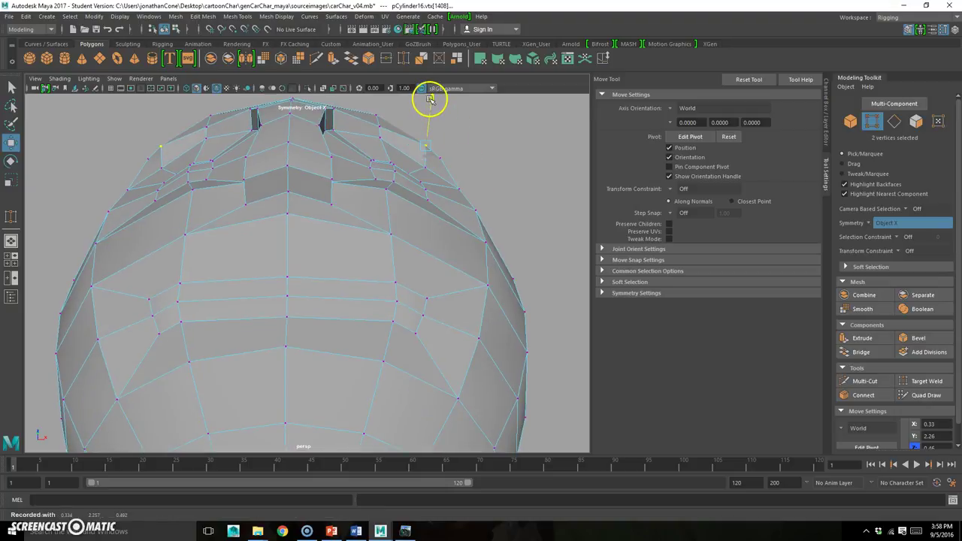
pyautogui.keyDown('alt'); pyautogui.moveTo(449, 157); pyautogui.dragTo(384, 217); pyautogui.keyUp('alt')
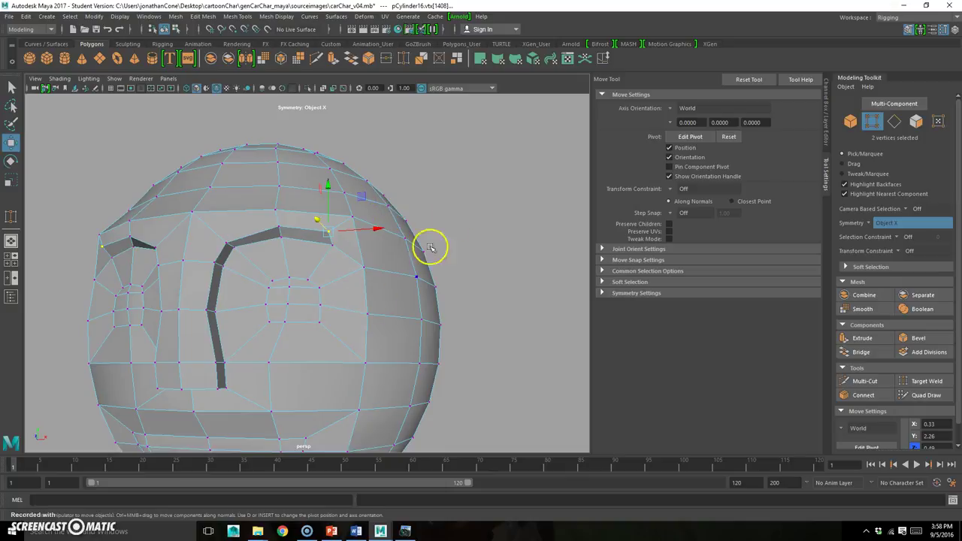
# - Examine the face from several angles and compare the eye area with the front-view reference drawing
pyautogui.moveTo(379, 295)
pyautogui.keyDown('alt'); pyautogui.mouseDown()
pyautogui.moveTo(406, 281)
pyautogui.moveTo(326, 316)
pyautogui.moveTo(365, 294)
pyautogui.mouseUp(); pyautogui.keyUp('alt')
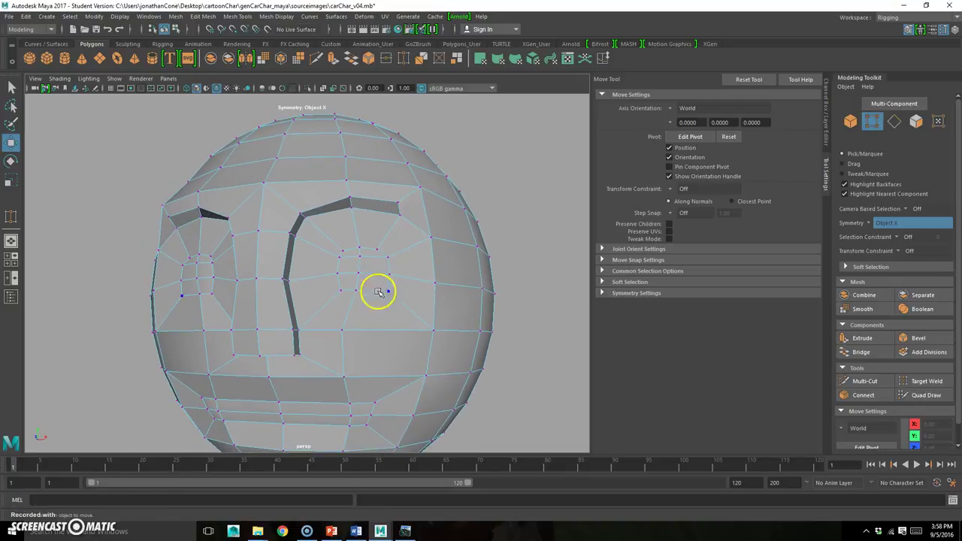
pyautogui.keyDown('alt'); pyautogui.moveTo(391, 253); pyautogui.dragTo(350, 271); pyautogui.keyUp('alt')
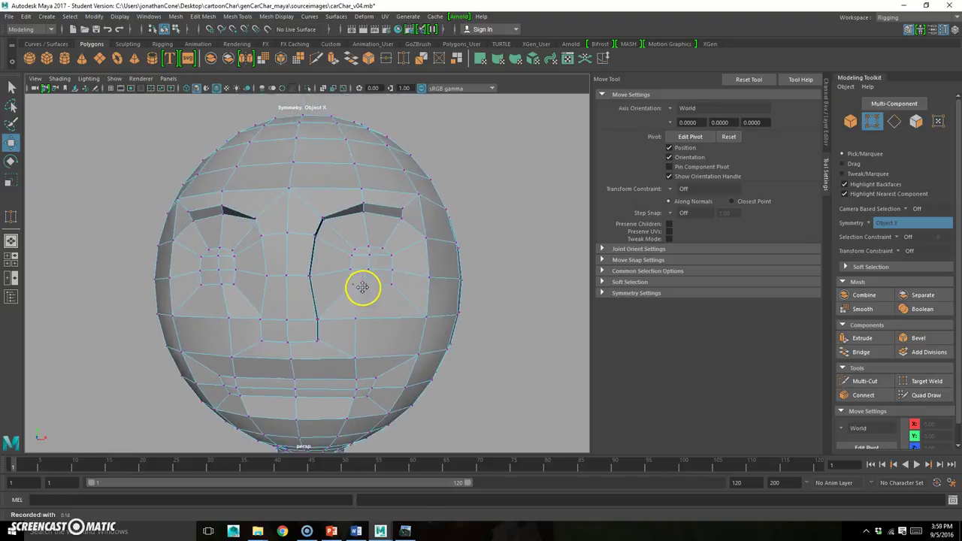
pyautogui.keyDown('alt'); pyautogui.moveTo(446, 296); pyautogui.dragTo(394, 284); pyautogui.keyUp('alt')
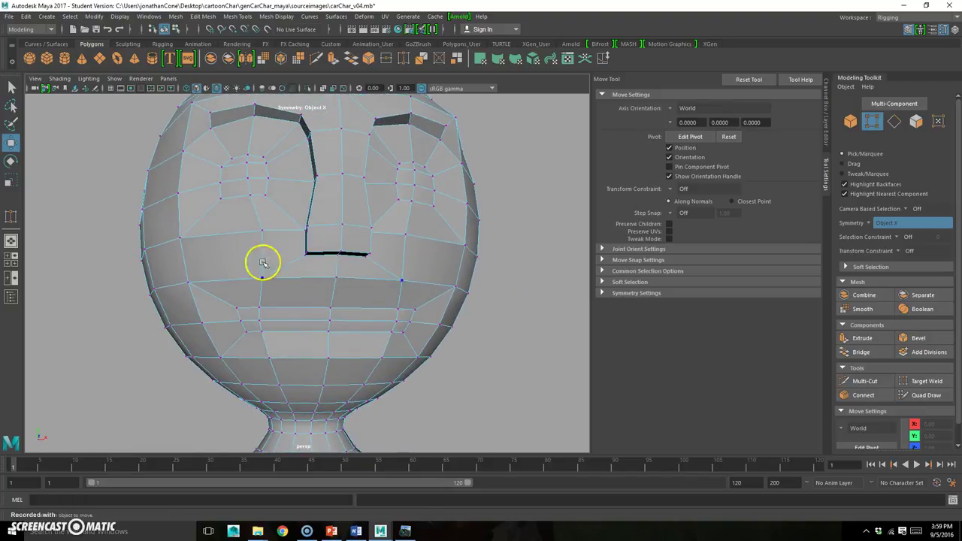
pyautogui.press('space')
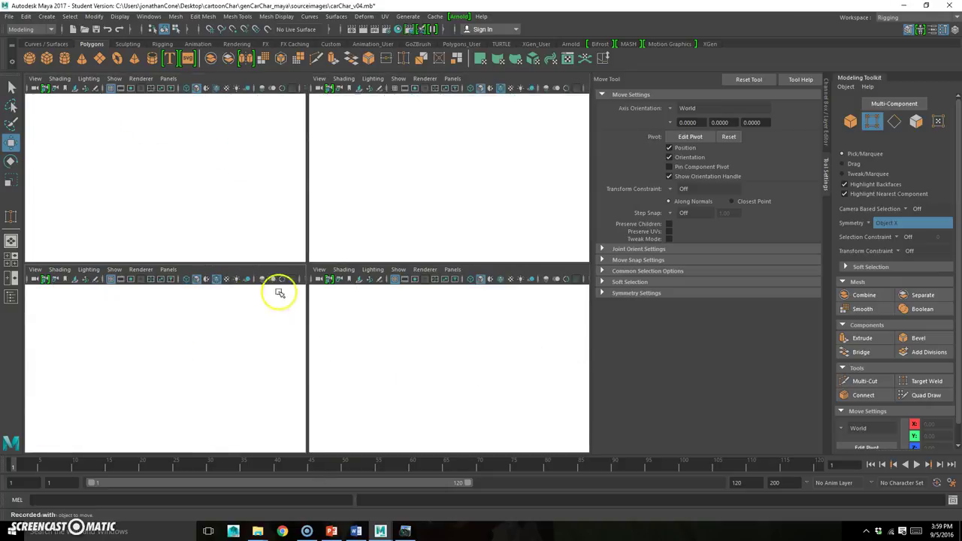
pyautogui.press('space')
pyautogui.keyDown('alt'); pyautogui.moveTo(335, 194); pyautogui.dragTo(342, 410, button='middle'); pyautogui.keyUp('alt')
pyautogui.keyDown('alt'); pyautogui.moveTo(339, 236); pyautogui.dragTo(323, 384, button='middle'); pyautogui.keyUp('alt')
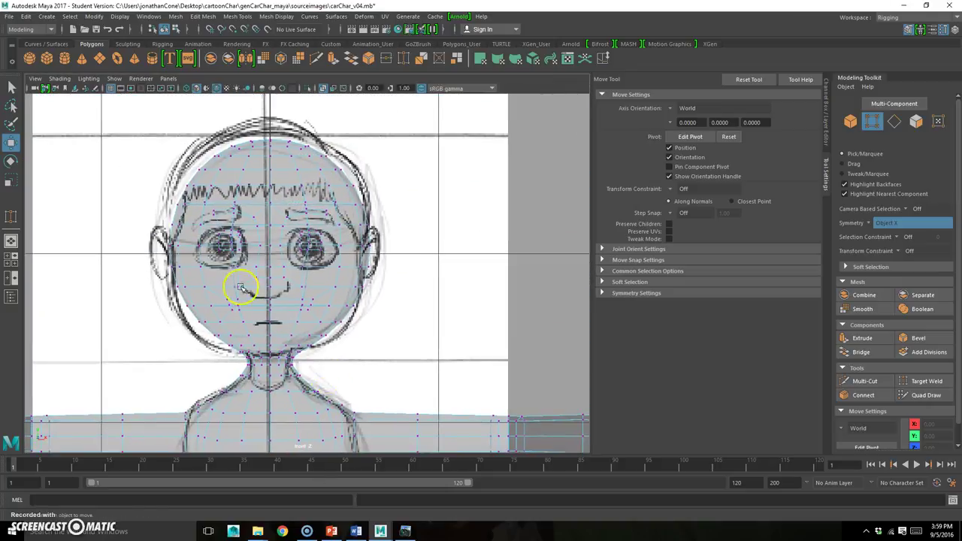
pyautogui.keyDown('alt'); pyautogui.moveTo(240, 286); pyautogui.dragTo(506, 253, button='right'); pyautogui.keyUp('alt')
pyautogui.keyDown('alt'); pyautogui.moveTo(323, 243); pyautogui.dragTo(393, 240, button='right'); pyautogui.keyUp('alt')
pyautogui.scroll(-1, 379, 266)
pyautogui.scroll(3, 354, 273)
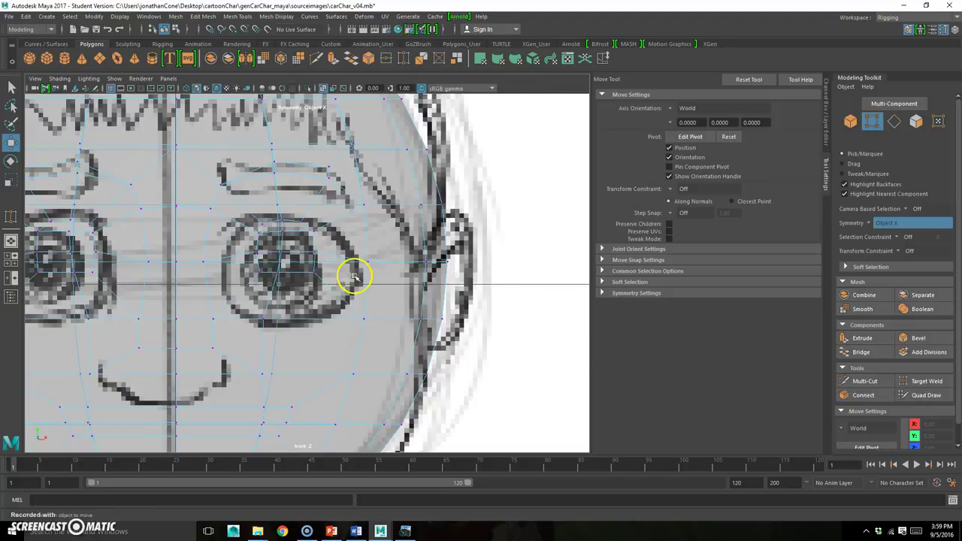
# - Select the edges of the eye patches, scale them up and move them down to fit the sketched eyes
pyautogui.moveTo(320, 214); pyautogui.dragTo(314, 184, button='right')
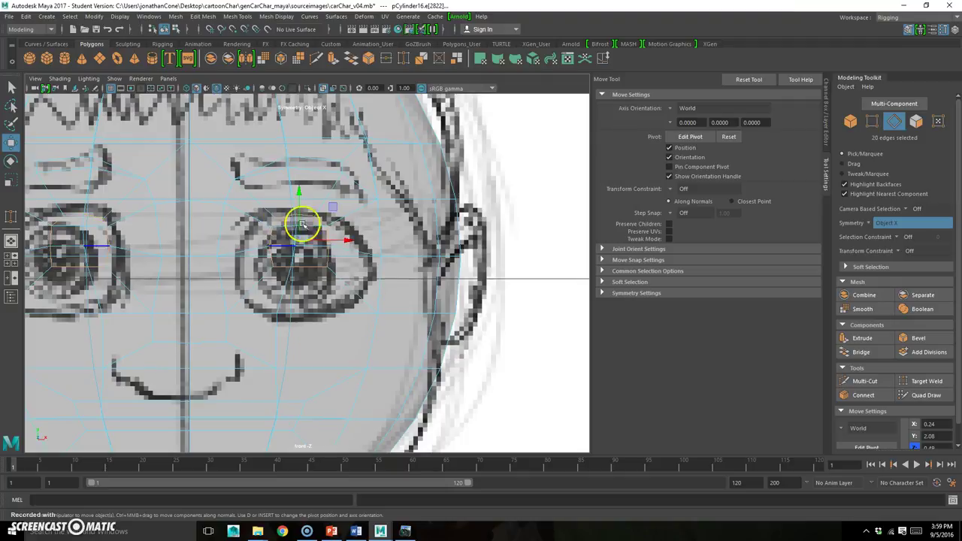
pyautogui.press('r')
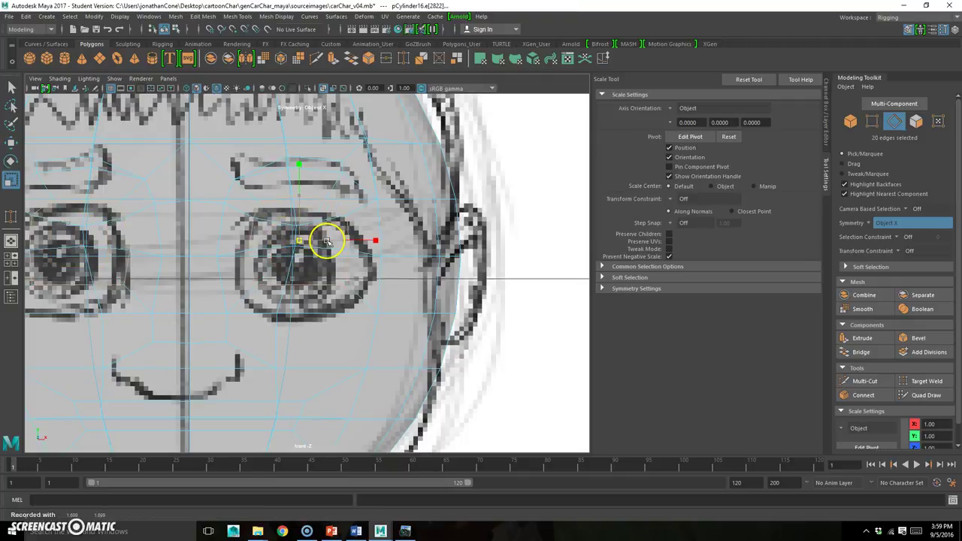
pyautogui.press('w')
pyautogui.moveTo(301, 196)
pyautogui.mouseDown()
pyautogui.moveTo(306, 215)
pyautogui.moveTo(304, 204)
pyautogui.mouseUp()
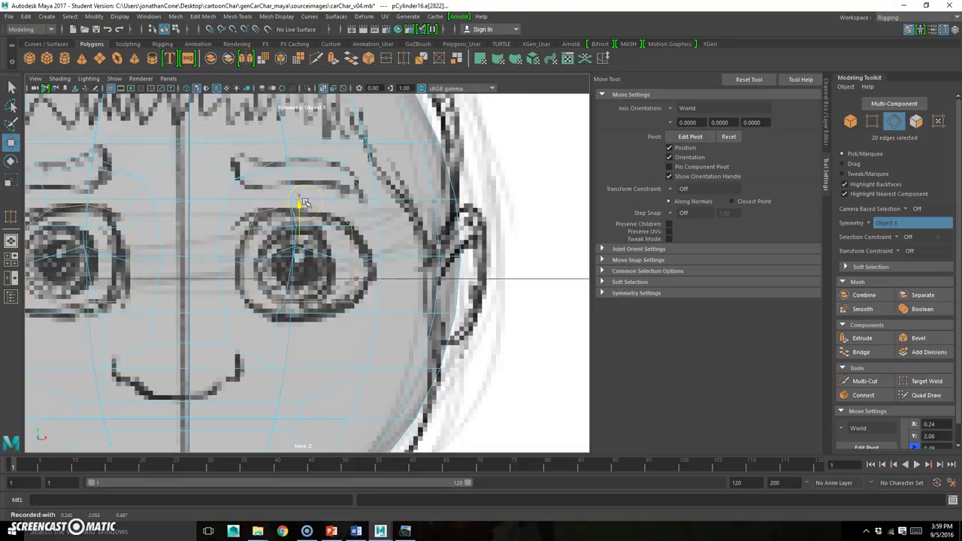
# - Move the lower and inner vertices of the eye loop onto the sketched eye outline
pyautogui.press('F9')
pyautogui.click(275, 311)
pyautogui.moveTo(310, 279)
pyautogui.mouseDown()
pyautogui.moveTo(322, 299)
pyautogui.moveTo(287, 305)
pyautogui.moveTo(292, 290)
pyautogui.moveTo(323, 286)
pyautogui.mouseUp()
pyautogui.click(252, 302)
pyautogui.moveTo(284, 276); pyautogui.dragTo(286, 281)
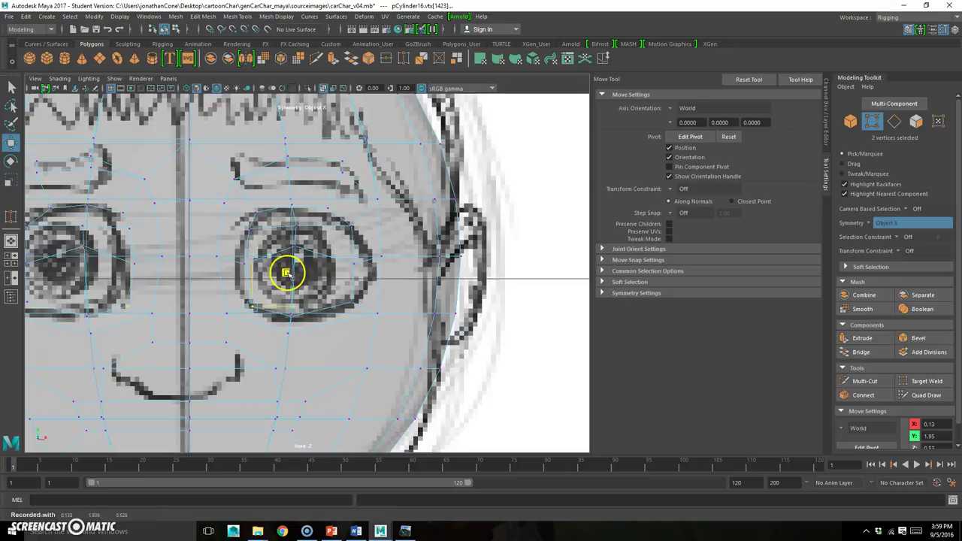
pyautogui.click(242, 265)
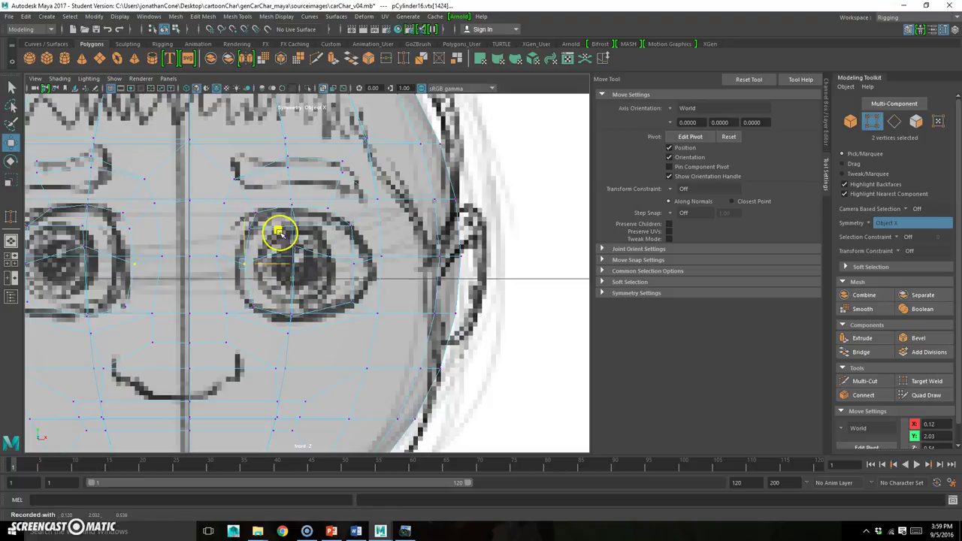
# - Lower the eye's centre vertex onto the pupil and fit the outer and upper-outer vertices to the sketched eye corner
pyautogui.click(298, 247)
pyautogui.moveTo(328, 213); pyautogui.dragTo(328, 239)
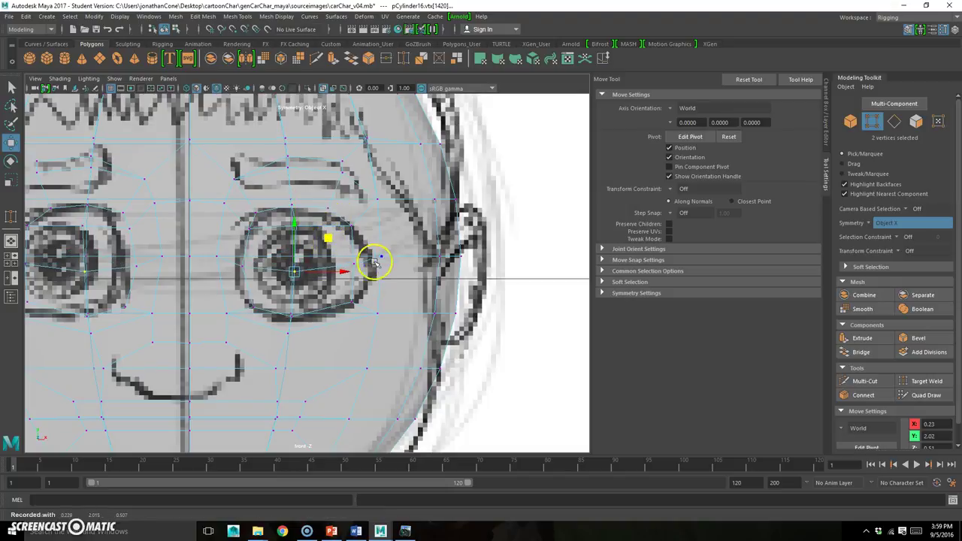
pyautogui.click(352, 263)
pyautogui.moveTo(392, 238); pyautogui.dragTo(429, 233, button='middle')
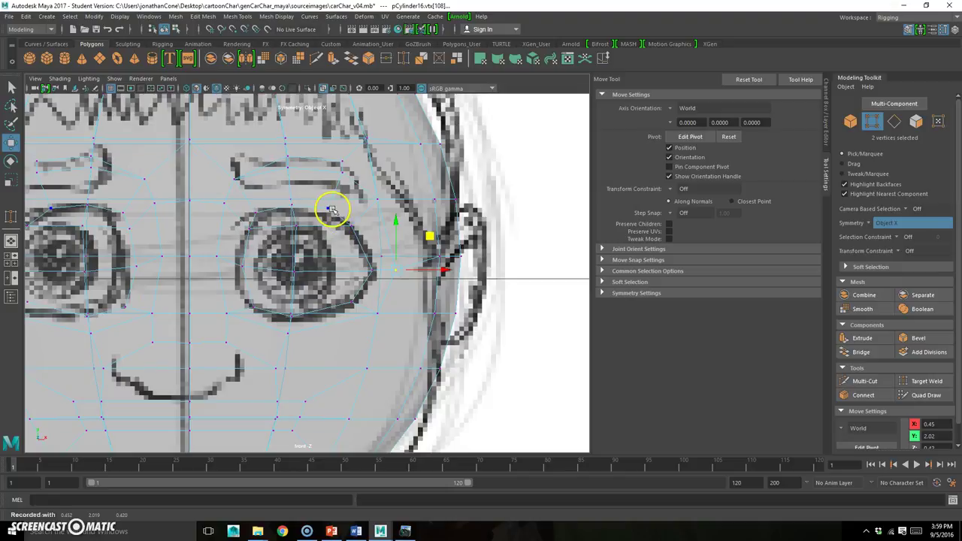
pyautogui.click(350, 228)
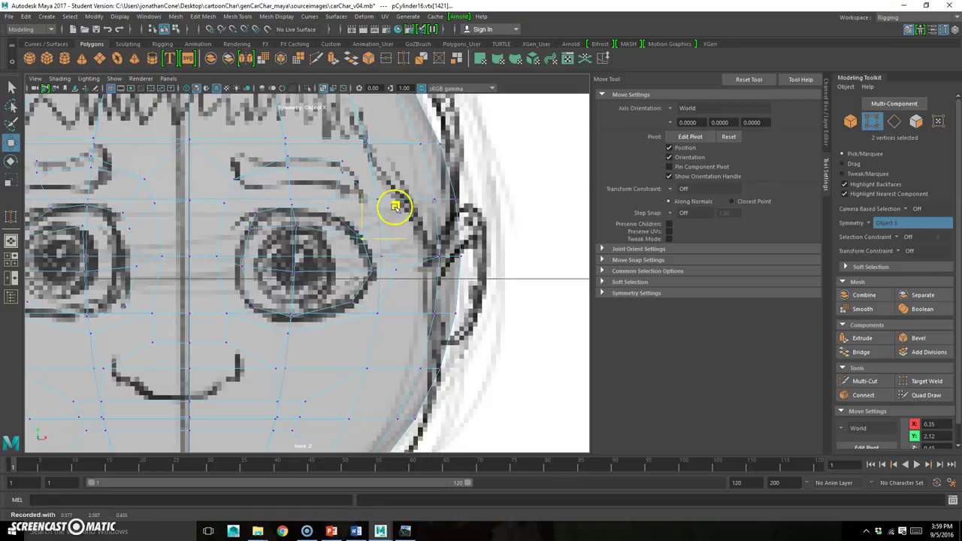
# - Move the upper vertices of the eye loop onto the sketched upper eyelid line
pyautogui.click(299, 225)
pyautogui.moveTo(326, 193); pyautogui.dragTo(325, 208)
pyautogui.moveTo(267, 229); pyautogui.dragTo(289, 212, button='middle')
pyautogui.moveTo(282, 198); pyautogui.dragTo(280, 213)
# - Reposition the nose-bridge vertices between the eyes and the brow vertex above the eye's centre
pyautogui.click(224, 203)
pyautogui.keyDown('shift'); pyautogui.click(191, 201); pyautogui.keyUp('shift')
pyautogui.moveTo(242, 170); pyautogui.dragTo(254, 186)
pyautogui.moveTo(253, 187)
pyautogui.mouseDown(button='middle')
pyautogui.moveTo(240, 162)
pyautogui.moveTo(238, 176)
pyautogui.mouseUp(button='middle')
pyautogui.hotkey('ctrl', 'z')
pyautogui.keyDown('shift'); pyautogui.moveTo(215, 223); pyautogui.dragTo(238, 172); pyautogui.keyUp('shift')
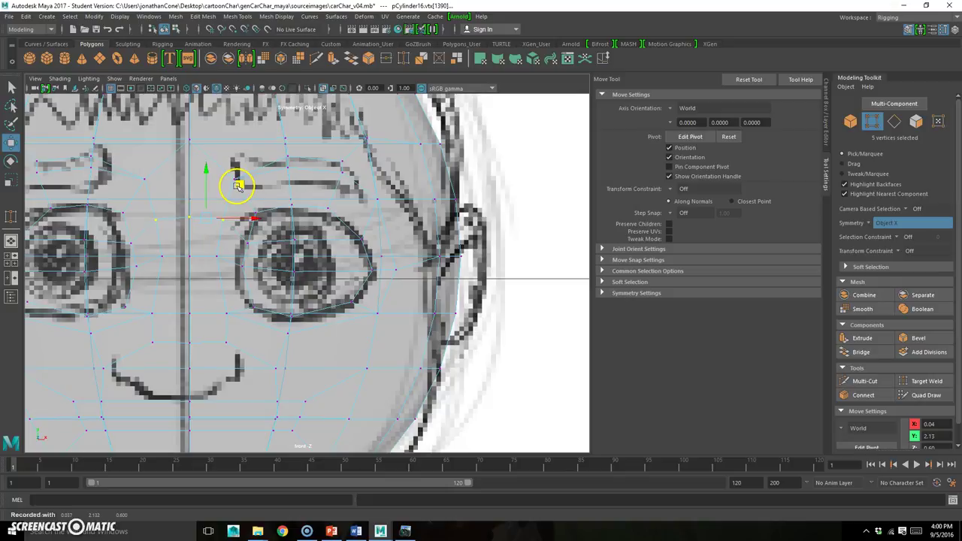
pyautogui.moveTo(258, 211); pyautogui.dragTo(322, 172)
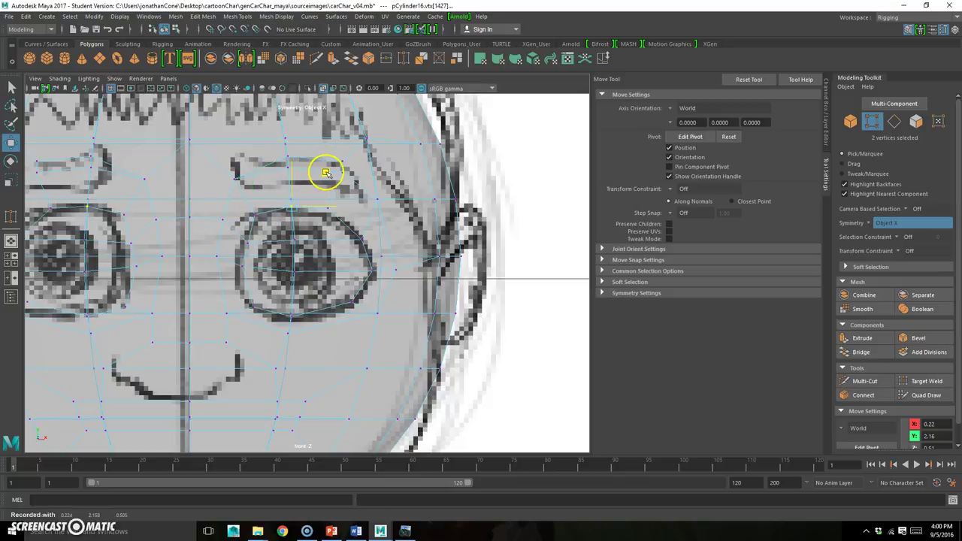
# - Compare the reshaped face in perspective with the front reference drawing, checking the nose and mouth placement
pyautogui.scroll(-5, 321, 305)
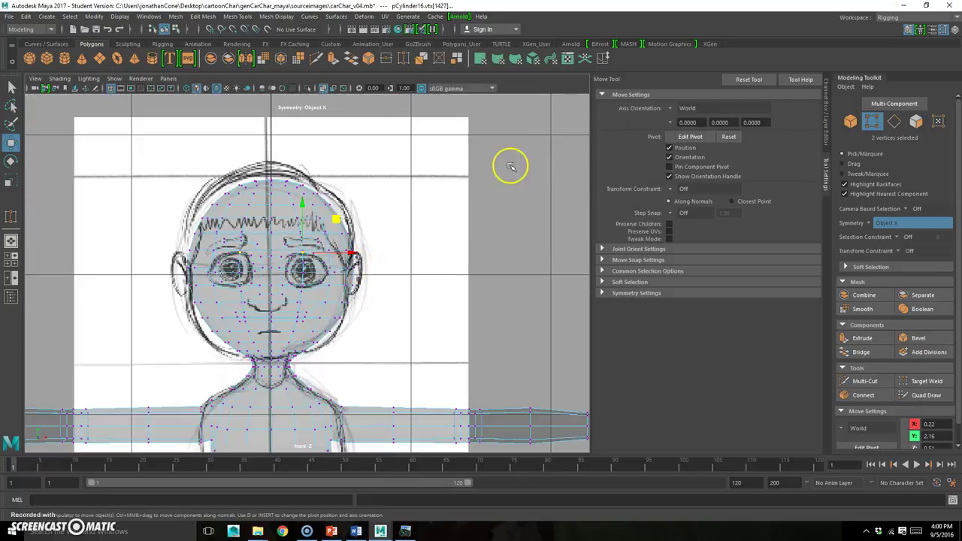
pyautogui.press('space')
pyautogui.press('space')
pyautogui.keyDown('alt'); pyautogui.moveTo(408, 230); pyautogui.dragTo(280, 396); pyautogui.keyUp('alt')
pyautogui.press('space')
pyautogui.press('space')
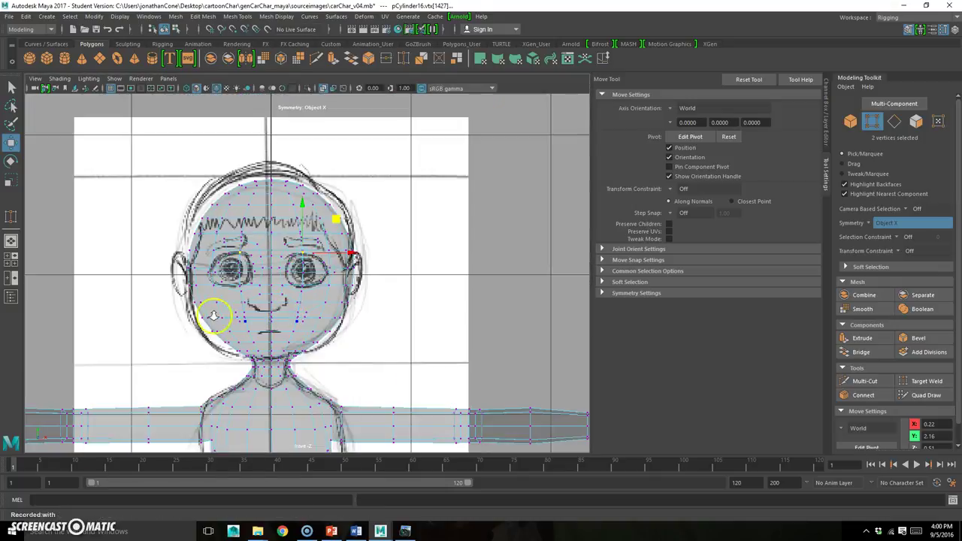
pyautogui.keyDown('alt'); pyautogui.moveTo(213, 315); pyautogui.dragTo(347, 314, button='right'); pyautogui.keyUp('alt')
pyautogui.keyDown('alt'); pyautogui.moveTo(346, 314); pyautogui.dragTo(367, 269, button='middle'); pyautogui.keyUp('alt')
pyautogui.scroll(3, 338, 275)
pyautogui.moveTo(299, 286); pyautogui.dragTo(301, 269, button='middle')
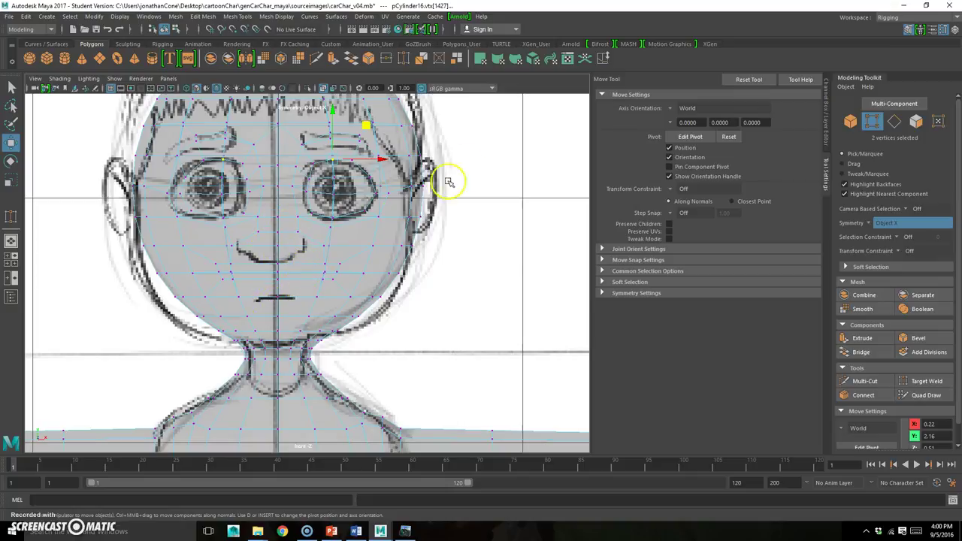
pyautogui.press('space')
pyautogui.press('space')
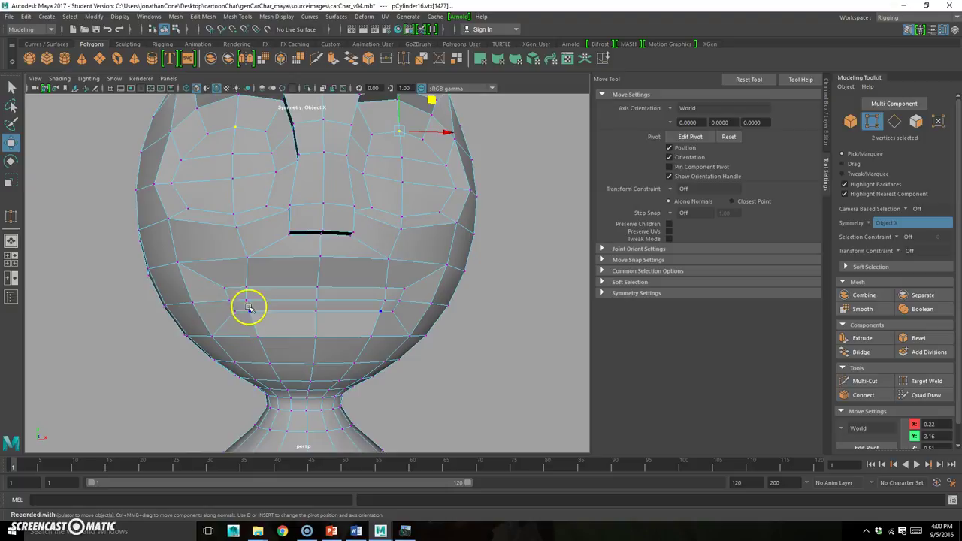
# - Select the five vertices along the mouth's middle row and reposition them together in side view to shape the mouth crease
pyautogui.keyDown('shift'); pyautogui.click(389, 300); pyautogui.keyUp('shift')
pyautogui.press('q')
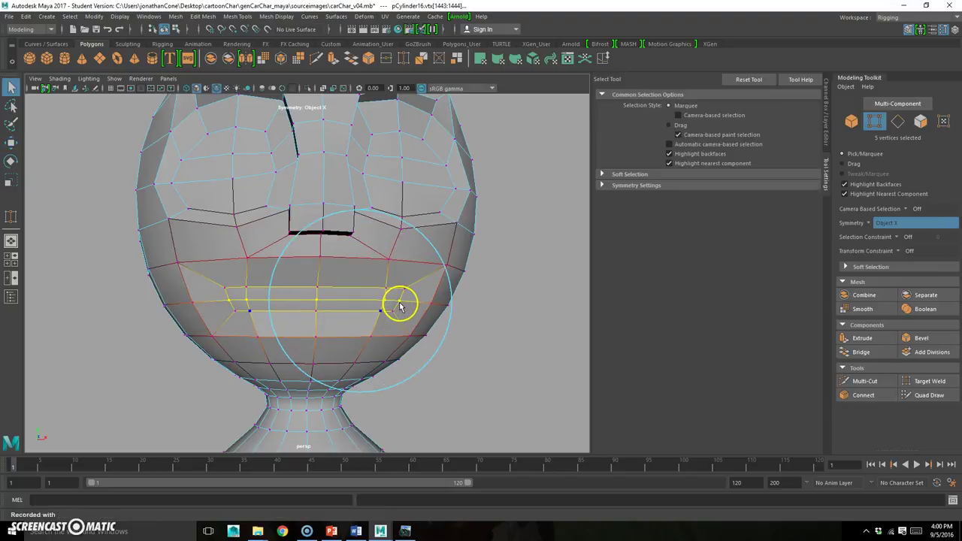
pyautogui.keyDown('alt'); pyautogui.moveTo(243, 323); pyautogui.dragTo(376, 266); pyautogui.keyUp('alt')
pyautogui.press('w')
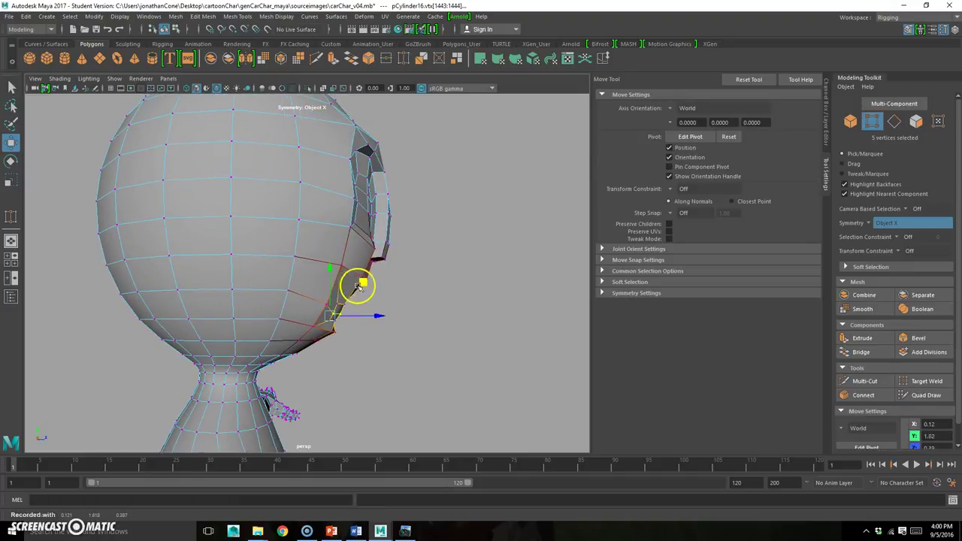
pyautogui.moveTo(331, 314); pyautogui.dragTo(357, 290)
pyautogui.keyDown('alt'); pyautogui.moveTo(364, 327); pyautogui.dragTo(343, 327); pyautogui.keyUp('alt')
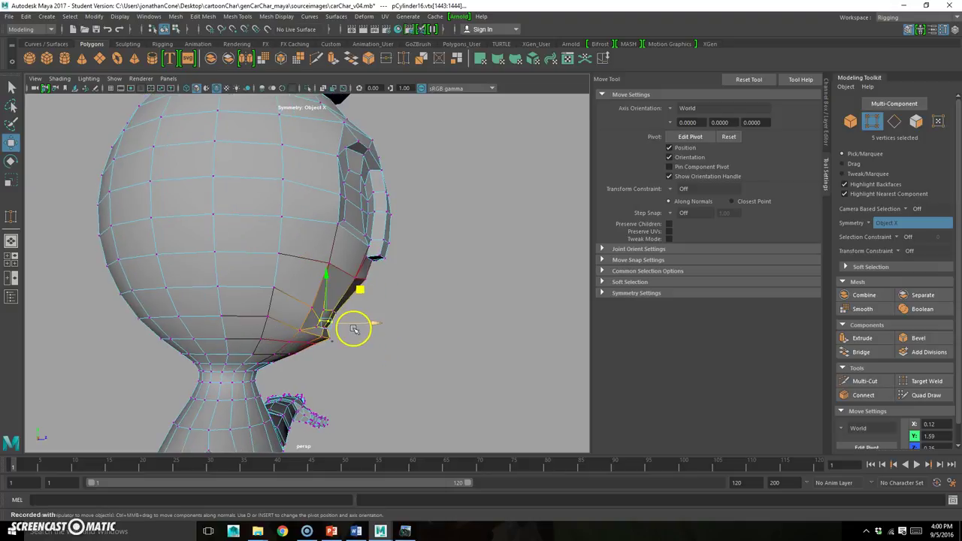
pyautogui.press('r')
pyautogui.press('e')
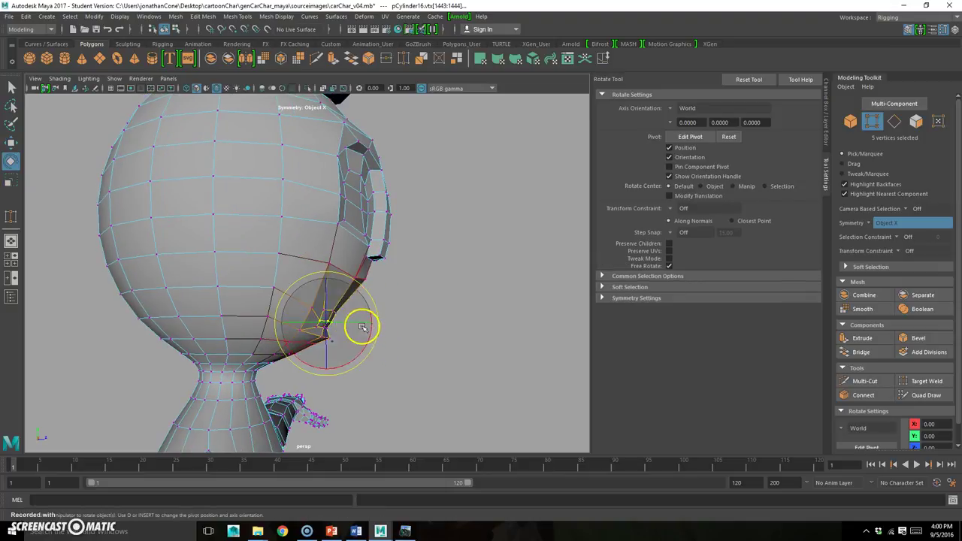
pyautogui.keyDown('alt'); pyautogui.moveTo(368, 351); pyautogui.dragTo(264, 339); pyautogui.keyUp('alt')
pyautogui.press('r')
pyautogui.keyDown('alt'); pyautogui.moveTo(332, 319); pyautogui.dragTo(358, 342); pyautogui.keyUp('alt')
pyautogui.moveTo(309, 294); pyautogui.dragTo(405, 293, button='right')
pyautogui.keyDown('alt'); pyautogui.moveTo(476, 325); pyautogui.dragTo(203, 272); pyautogui.keyUp('alt')
pyautogui.click(321, 269)
pyautogui.keyDown('alt'); pyautogui.moveTo(360, 284); pyautogui.dragTo(295, 290); pyautogui.keyUp('alt')
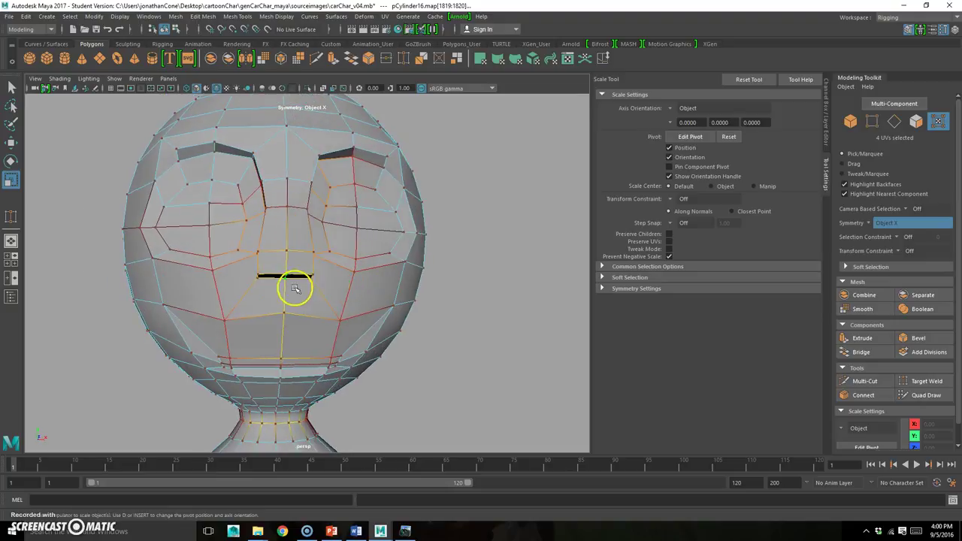
pyautogui.keyDown('shift'); pyautogui.click(313, 275); pyautogui.keyUp('shift')
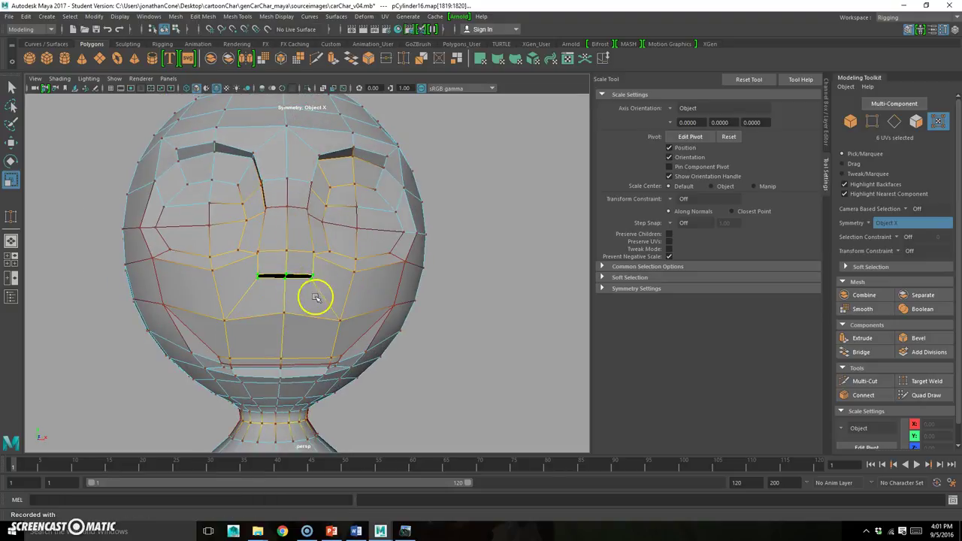
pyautogui.press('w')
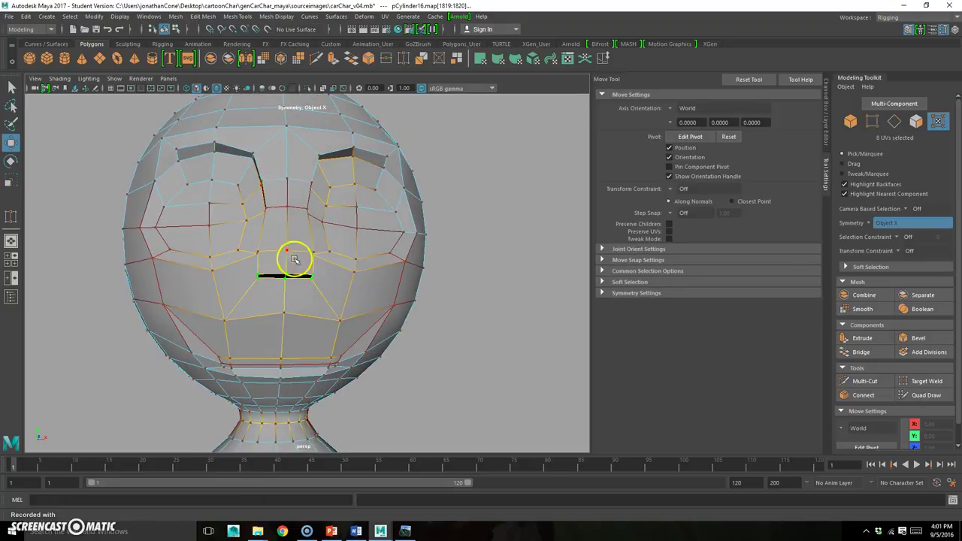
pyautogui.keyDown('alt'); pyautogui.moveTo(294, 253); pyautogui.dragTo(305, 295); pyautogui.keyUp('alt')
pyautogui.scroll(-10, 175, 279)
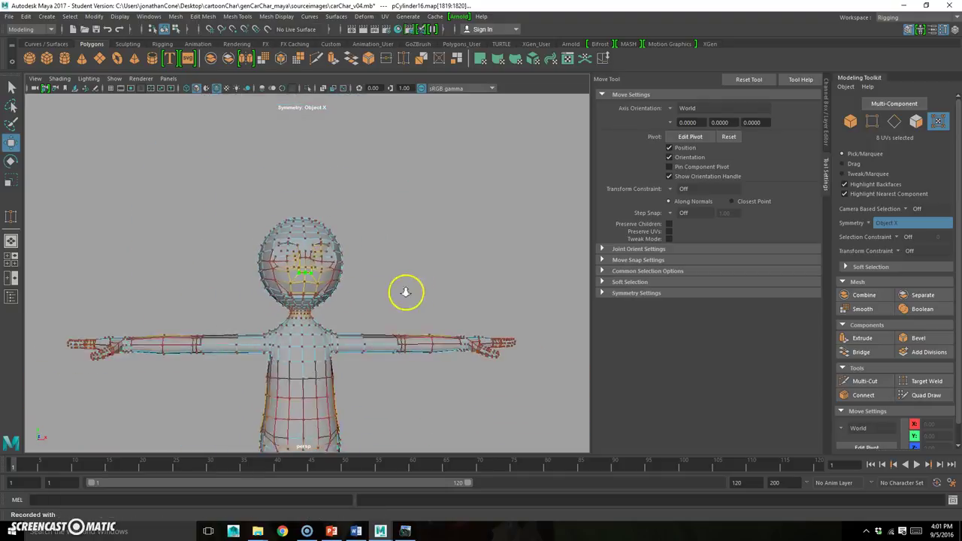
pyautogui.moveTo(202, 411); pyautogui.dragTo(443, 280)
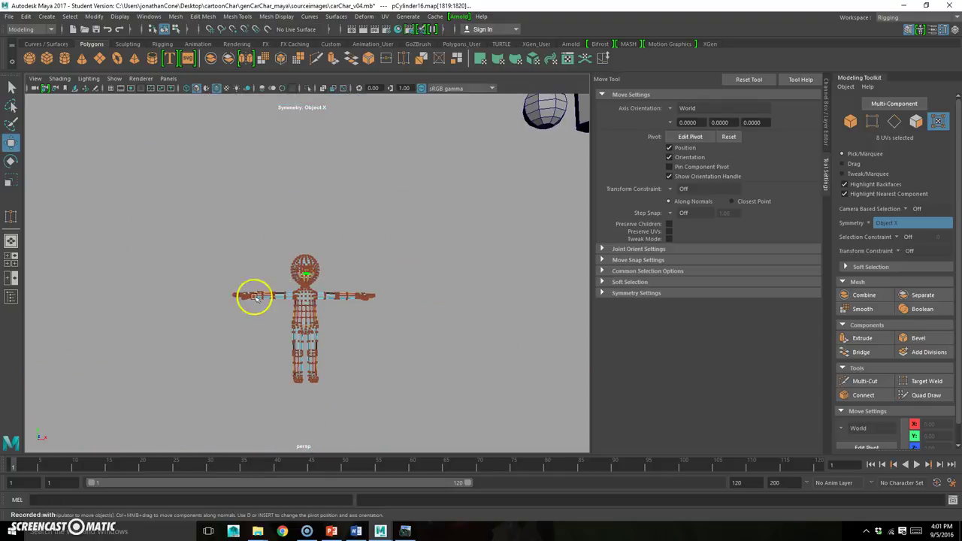
pyautogui.keyDown('alt'); pyautogui.moveTo(248, 301); pyautogui.dragTo(458, 254, button='right'); pyautogui.keyUp('alt')
pyautogui.scroll(6, 454, 258)
# - Select the vertices along the underside of the nose and lower them to lengthen the nose
pyautogui.moveTo(295, 242); pyautogui.dragTo(253, 239, button='right')
pyautogui.scroll(4, 301, 297)
pyautogui.click(294, 267)
pyautogui.press('q')
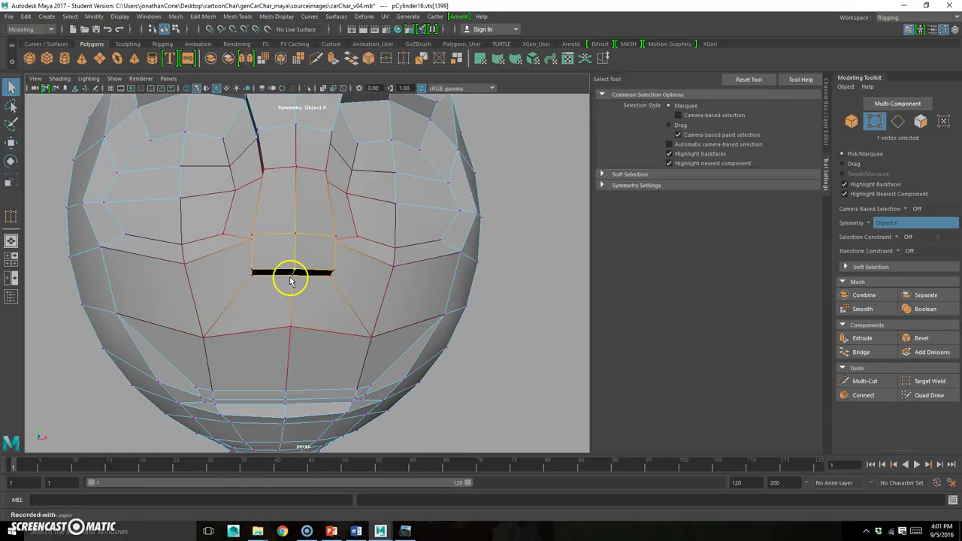
pyautogui.keyDown('shift'); pyautogui.click(333, 275); pyautogui.keyUp('shift')
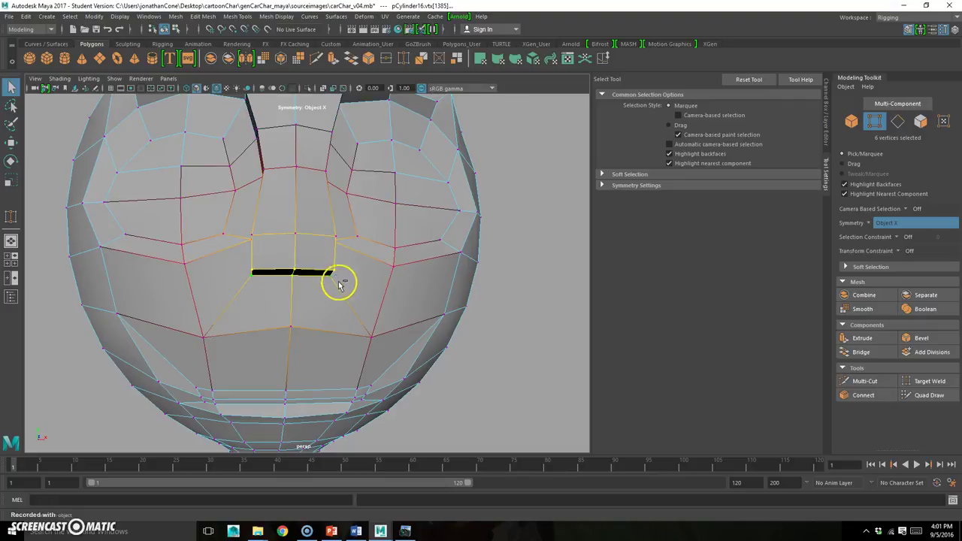
pyautogui.keyDown('alt'); pyautogui.moveTo(338, 284); pyautogui.dragTo(309, 290); pyautogui.keyUp('alt')
pyautogui.press('e')
pyautogui.press('w')
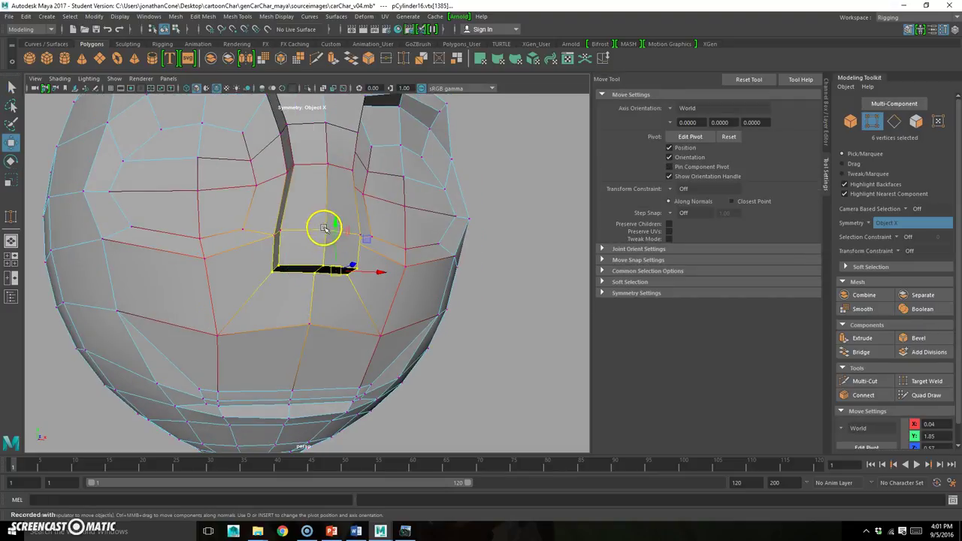
pyautogui.moveTo(335, 223); pyautogui.dragTo(334, 247, button='middle')
pyautogui.moveTo(302, 297); pyautogui.dragTo(229, 296)
pyautogui.moveTo(335, 247); pyautogui.dragTo(416, 294)
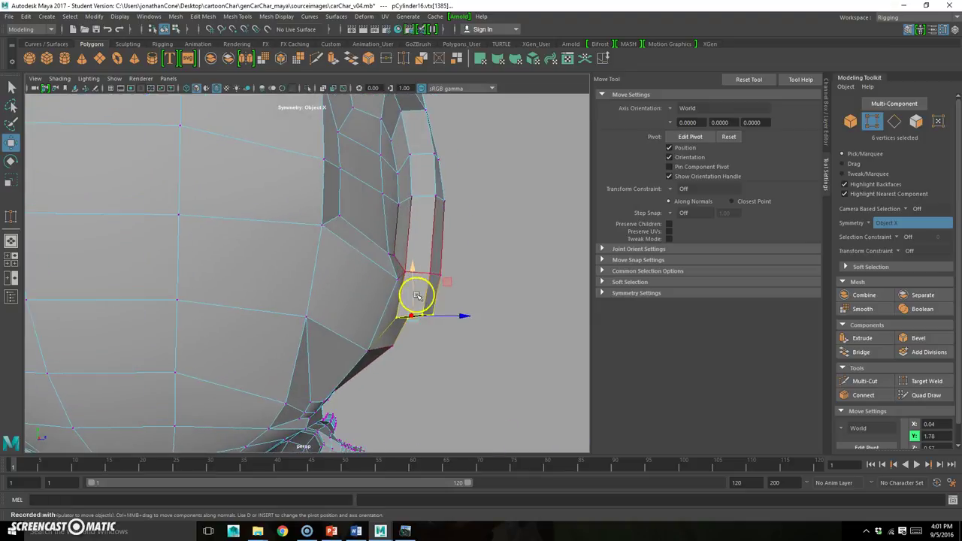
# - Raise the mirrored pair of vertices on the lower inner part of the eye loops, then clear the selection
pyautogui.keyDown('alt'); pyautogui.moveTo(475, 317); pyautogui.dragTo(330, 255); pyautogui.keyUp('alt')
pyautogui.moveTo(330, 243); pyautogui.dragTo(331, 275, button='right')
pyautogui.keyDown('alt'); pyautogui.moveTo(421, 308); pyautogui.dragTo(363, 307, button='right'); pyautogui.keyUp('alt')
pyautogui.keyDown('alt'); pyautogui.moveTo(363, 306); pyautogui.dragTo(366, 248); pyautogui.keyUp('alt')
pyautogui.click(464, 307)
pyautogui.keyDown('alt'); pyautogui.moveTo(464, 307); pyautogui.dragTo(271, 253); pyautogui.keyUp('alt')
pyautogui.keyDown('alt'); pyautogui.moveTo(271, 254); pyautogui.dragTo(249, 245, button='right'); pyautogui.keyUp('alt')
pyautogui.click(329, 252)
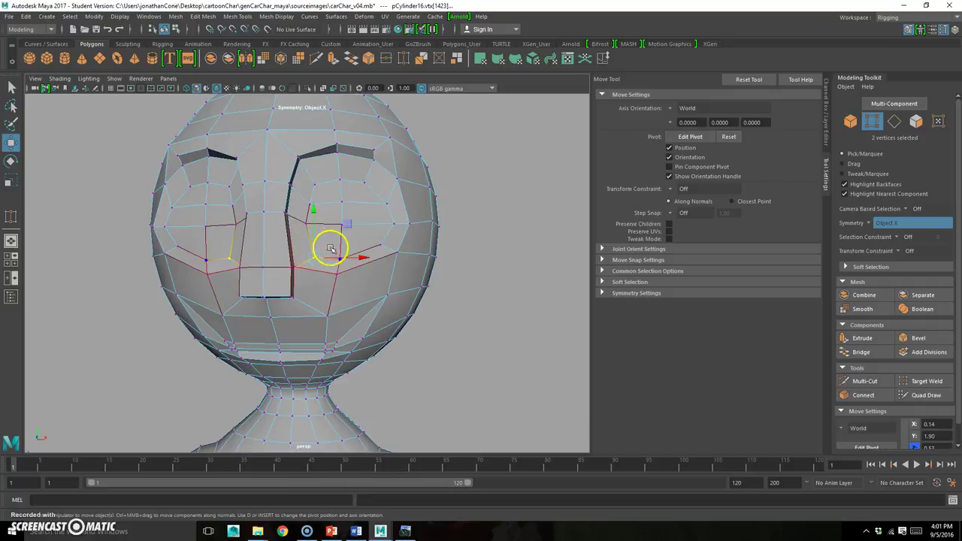
pyautogui.moveTo(347, 224); pyautogui.dragTo(347, 209, button='middle')
pyautogui.click(476, 288)
# - Select the six faces forming the front and sides of the lower nose
pyautogui.keyDown('alt'); pyautogui.moveTo(191, 254); pyautogui.dragTo(309, 264, button='right'); pyautogui.keyUp('alt')
pyautogui.keyDown('alt'); pyautogui.moveTo(420, 265); pyautogui.dragTo(351, 259); pyautogui.keyUp('alt')
pyautogui.moveTo(232, 242); pyautogui.dragTo(223, 225, button='right')
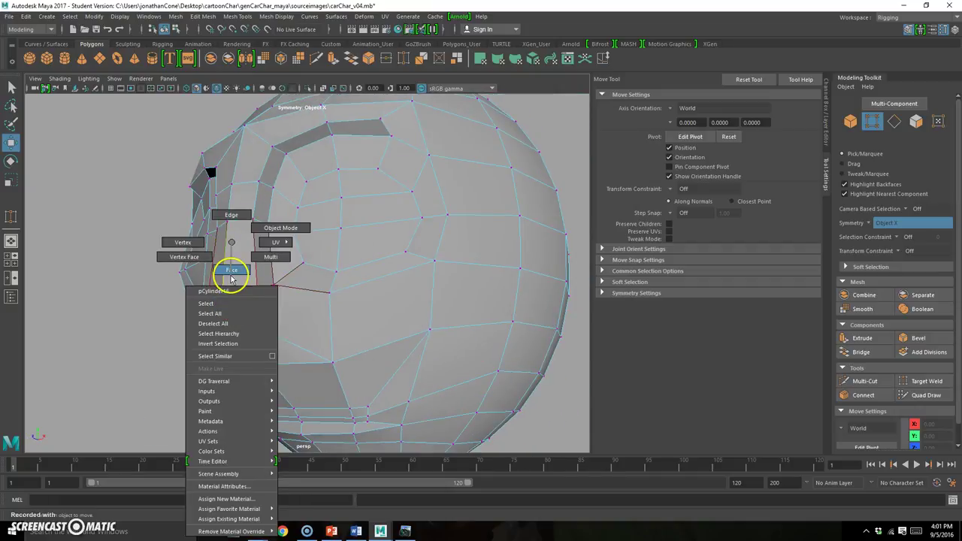
pyautogui.moveTo(231, 278); pyautogui.dragTo(232, 275, button='right')
pyautogui.moveTo(203, 318)
pyautogui.keyDown('alt'); pyautogui.mouseDown()
pyautogui.moveTo(264, 313)
pyautogui.moveTo(217, 320)
pyautogui.moveTo(268, 290)
pyautogui.moveTo(161, 307)
pyautogui.moveTo(279, 310)
pyautogui.mouseUp(); pyautogui.keyUp('alt')
pyautogui.click(268, 289)
pyautogui.keyDown('shift'); pyautogui.click(338, 291); pyautogui.keyUp('shift')
pyautogui.keyDown('shift'); pyautogui.click(331, 323); pyautogui.keyUp('shift')
pyautogui.keyDown('alt'); pyautogui.moveTo(329, 342); pyautogui.dragTo(277, 318); pyautogui.keyUp('alt')
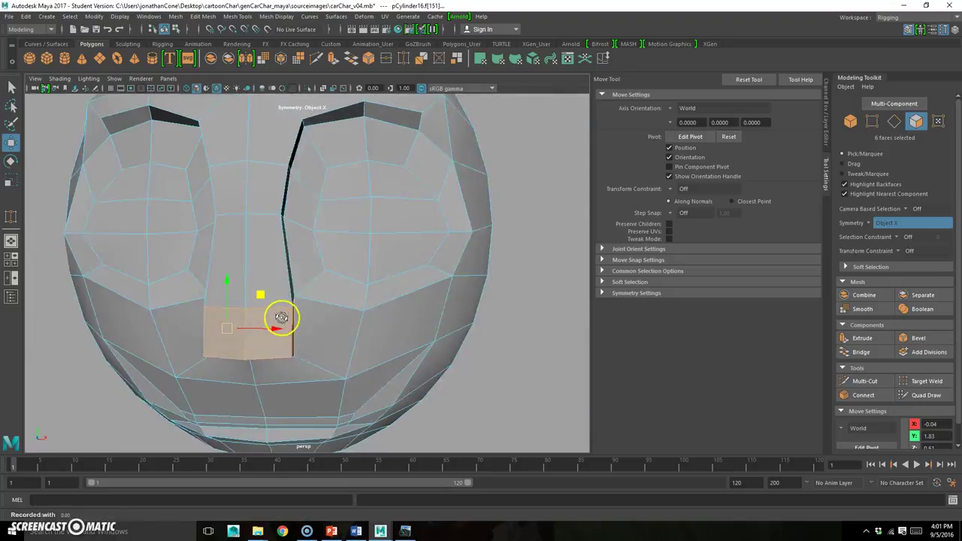
# - Try to extrude the selected nose faces along their normals, and undo the extrusion
pyautogui.click(333, 58)
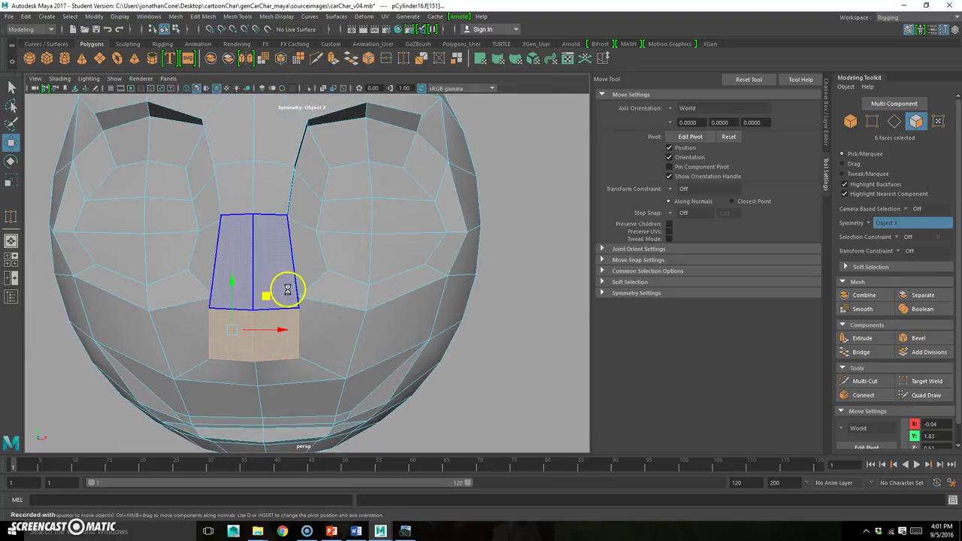
pyautogui.keyDown('alt'); pyautogui.moveTo(285, 344); pyautogui.dragTo(432, 324); pyautogui.keyUp('alt')
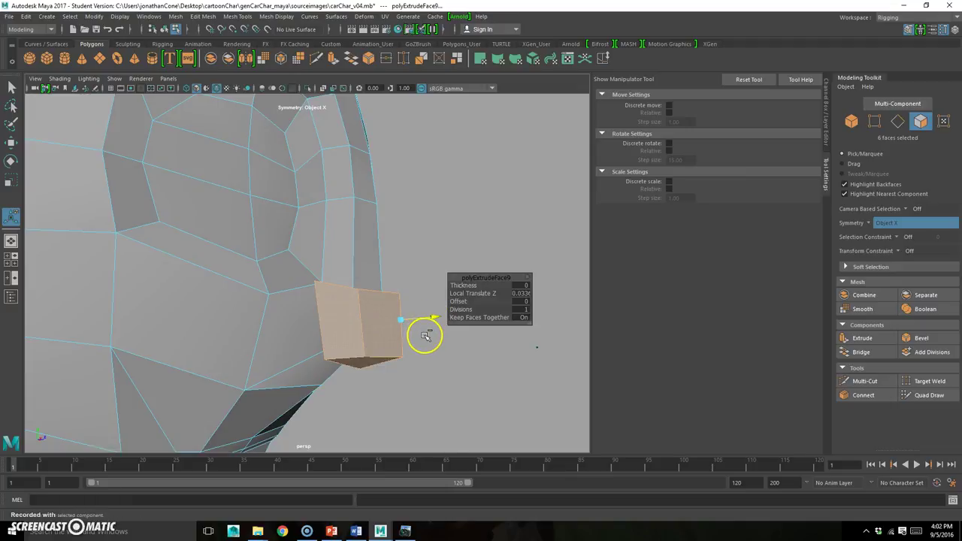
pyautogui.hotkey('ctrl', 'z')
pyautogui.press('w')
pyautogui.keyDown('alt'); pyautogui.moveTo(401, 318); pyautogui.dragTo(376, 342); pyautogui.keyUp('alt')
pyautogui.keyDown('alt'); pyautogui.moveTo(376, 342); pyautogui.dragTo(332, 335, button='right'); pyautogui.keyUp('alt')
pyautogui.keyDown('alt'); pyautogui.moveTo(333, 335); pyautogui.dragTo(413, 309); pyautogui.keyUp('alt')
pyautogui.keyDown('alt'); pyautogui.moveTo(413, 309); pyautogui.dragTo(493, 287, button='right'); pyautogui.keyUp('alt')
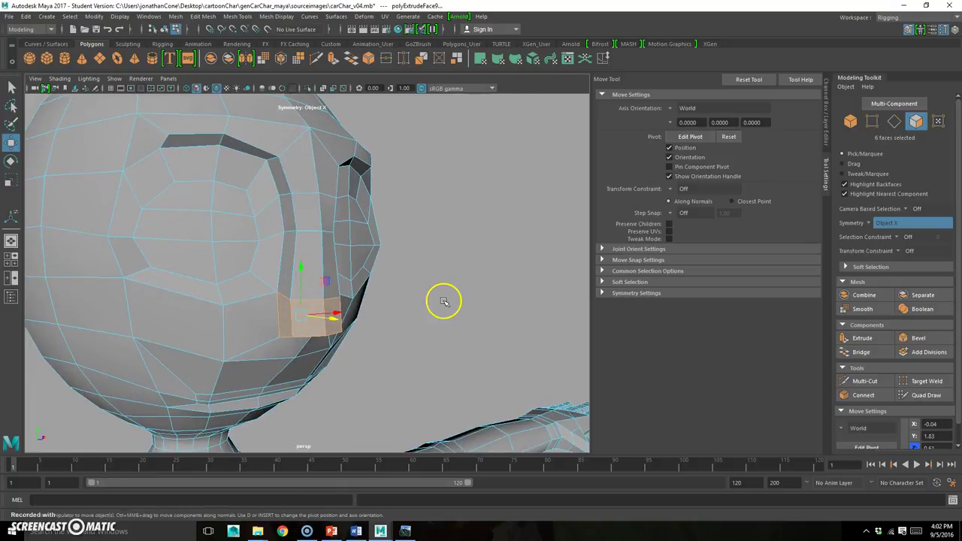
pyautogui.hotkey('ctrl', 'z')
# - Try extruding the lower nose faces and moving them forward with the Move tool, and undo it
pyautogui.hotkey('ctrl', 'e')
pyautogui.keyDown('alt'); pyautogui.moveTo(343, 318); pyautogui.dragTo(364, 325); pyautogui.keyUp('alt')
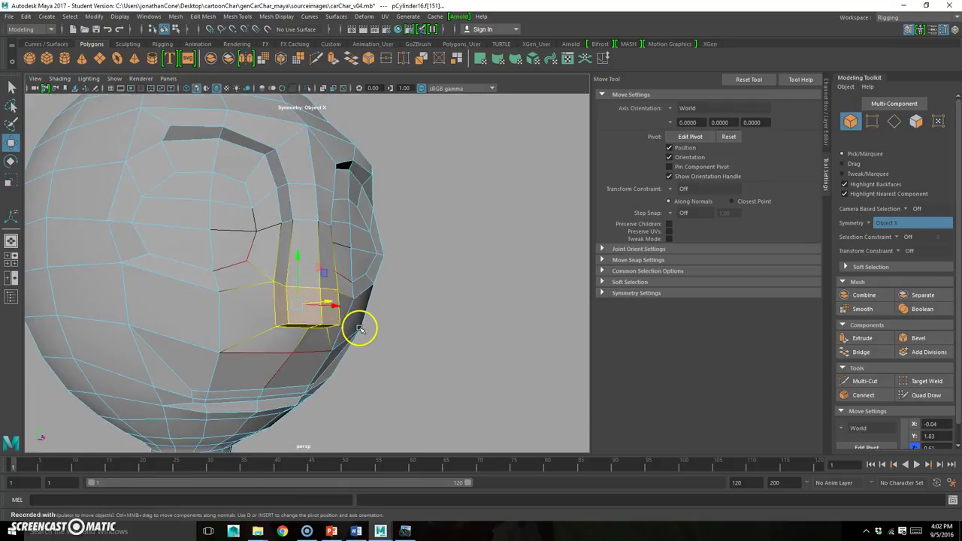
pyautogui.keyDown('alt'); pyautogui.moveTo(305, 337); pyautogui.dragTo(318, 182); pyautogui.keyUp('alt')
pyautogui.click(335, 57)
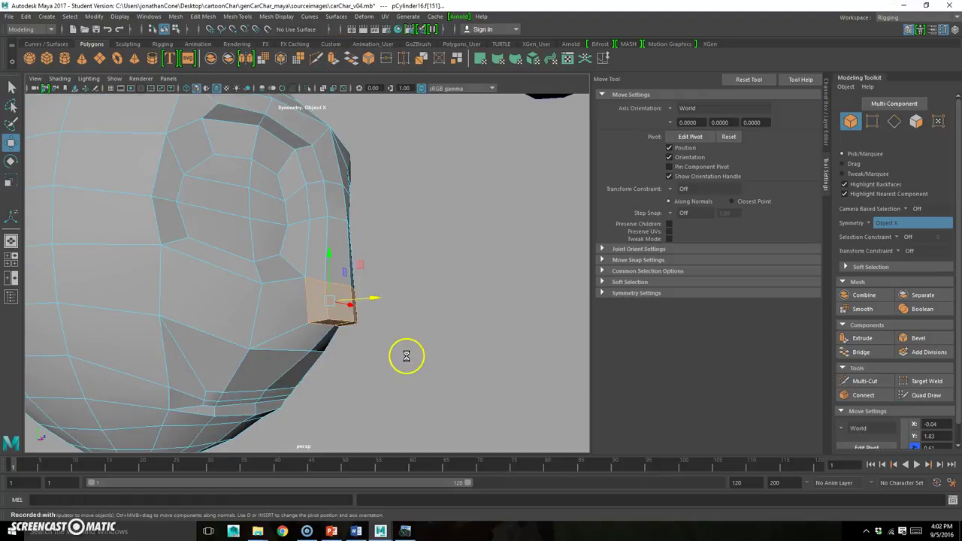
pyautogui.press('w')
pyautogui.moveTo(375, 297); pyautogui.dragTo(383, 323)
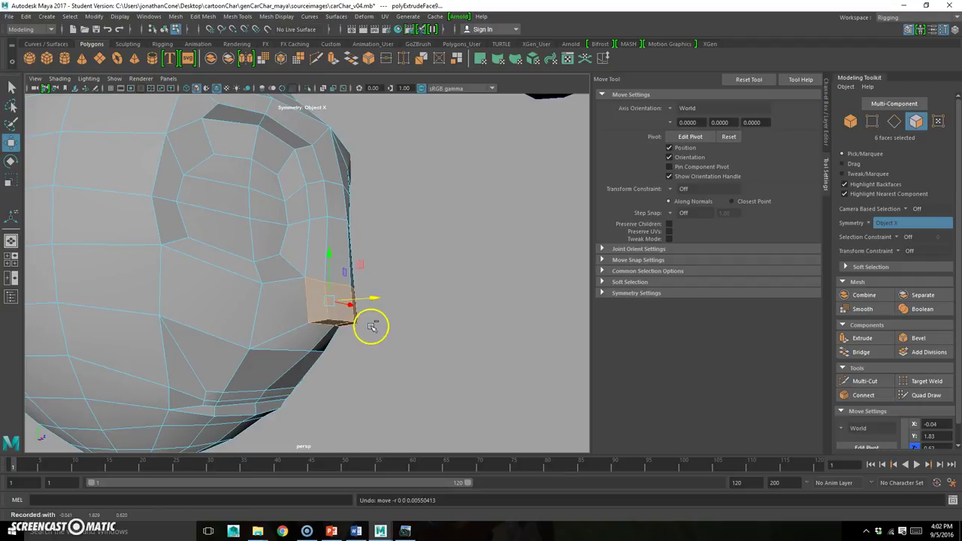
pyautogui.hotkey('ctrl', 'z')
pyautogui.press('b')
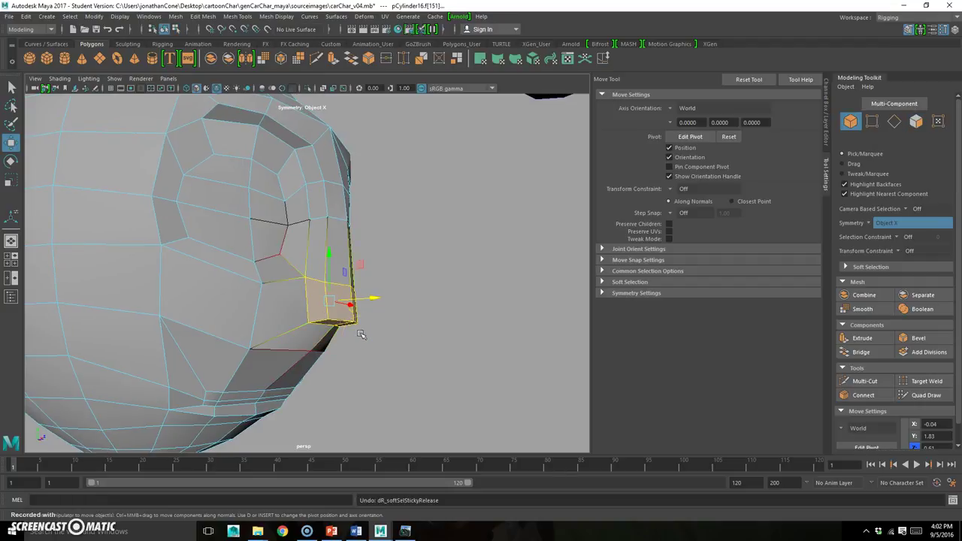
pyautogui.press('b')
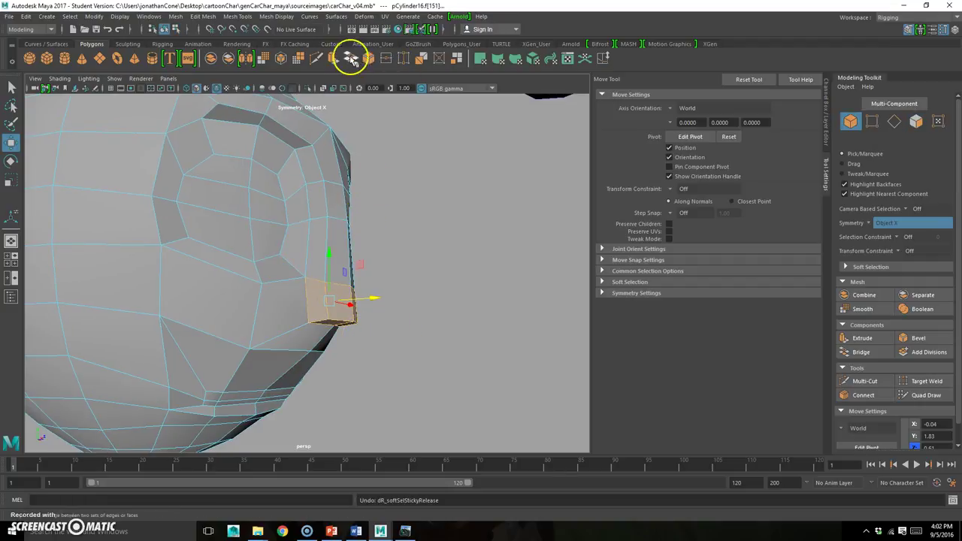
# - Extrude the six lower nose faces outward into a protruding nose tip and return to object mode
pyautogui.hotkey('ctrl', 'e')
pyautogui.moveTo(388, 300); pyautogui.dragTo(406, 301)
pyautogui.keyDown('alt'); pyautogui.moveTo(417, 347); pyautogui.dragTo(301, 305); pyautogui.keyUp('alt')
pyautogui.press('r')
pyautogui.keyDown('alt'); pyautogui.moveTo(215, 326); pyautogui.dragTo(213, 322); pyautogui.keyUp('alt')
pyautogui.keyDown('alt'); pyautogui.moveTo(213, 322); pyautogui.dragTo(223, 322, button='right'); pyautogui.keyUp('alt')
pyautogui.keyDown('alt'); pyautogui.moveTo(253, 365); pyautogui.dragTo(128, 301, button='right'); pyautogui.keyUp('alt')
pyautogui.moveTo(318, 303); pyautogui.dragTo(492, 181, button='right')
pyautogui.click(398, 327)
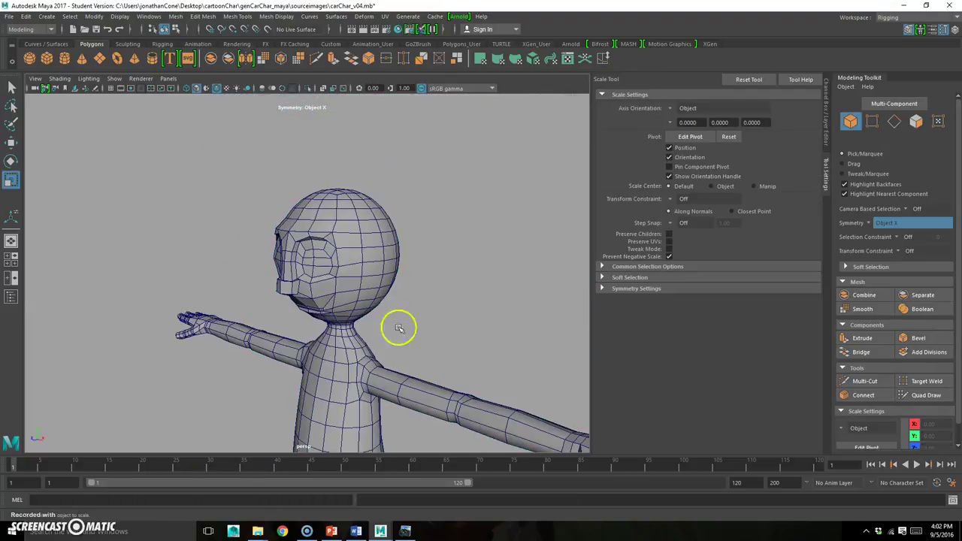
# - Select the upper front edges of the extruded nose tip and lower them to slope the top of the nose
pyautogui.keyDown('alt'); pyautogui.moveTo(204, 324); pyautogui.dragTo(293, 293, button='right'); pyautogui.keyUp('alt')
pyautogui.click(272, 295)
pyautogui.keyDown('alt'); pyautogui.moveTo(202, 313); pyautogui.dragTo(300, 295, button='right'); pyautogui.keyUp('alt')
pyautogui.moveTo(248, 243); pyautogui.dragTo(246, 283, button='right')
pyautogui.doubleClick(246, 289)
pyautogui.keyDown('alt'); pyautogui.moveTo(217, 310); pyautogui.dragTo(256, 322); pyautogui.keyUp('alt')
pyautogui.keyDown('alt'); pyautogui.moveTo(211, 322); pyautogui.dragTo(267, 275, button='right'); pyautogui.keyUp('alt')
pyautogui.keyDown('alt'); pyautogui.moveTo(194, 328); pyautogui.dragTo(254, 320); pyautogui.keyUp('alt')
pyautogui.click(267, 314)
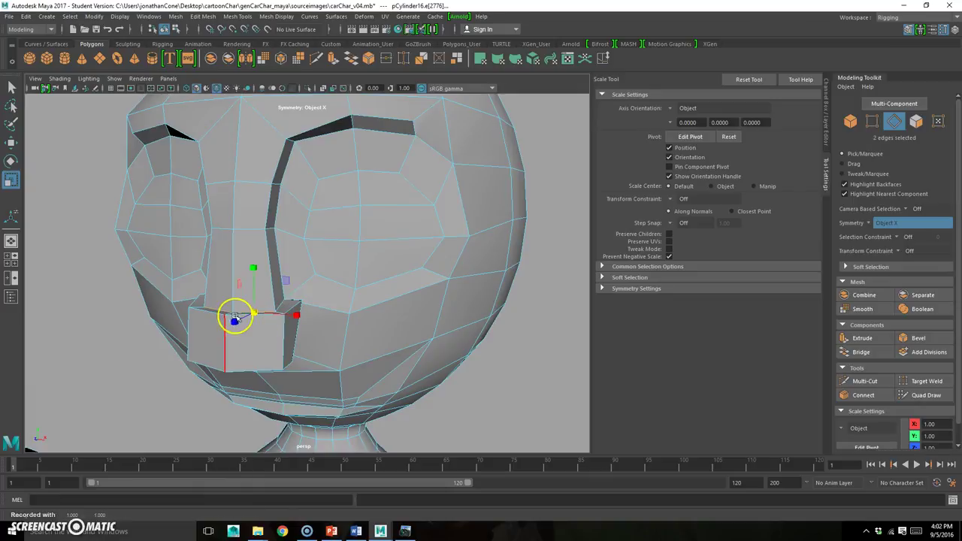
pyautogui.press('w')
pyautogui.moveTo(203, 263); pyautogui.dragTo(203, 283)
pyautogui.keyDown('alt'); pyautogui.moveTo(204, 283); pyautogui.dragTo(256, 285); pyautogui.keyUp('alt')
# - Move the vertices where the nose's upper outer corners meet the cheeks to refine the nose's base
pyautogui.press('F9')
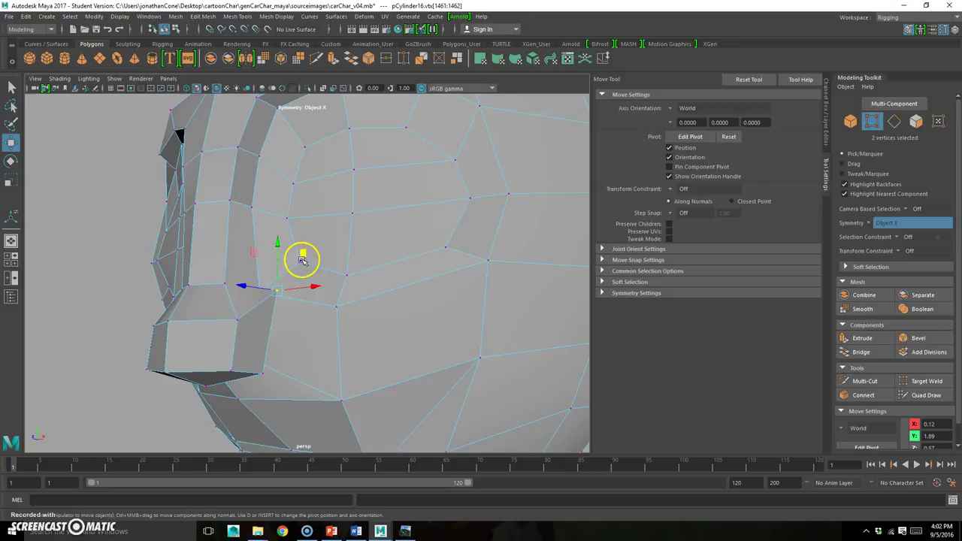
pyautogui.moveTo(302, 260); pyautogui.dragTo(290, 272, button='middle')
pyautogui.keyDown('alt'); pyautogui.moveTo(268, 376); pyautogui.dragTo(271, 324); pyautogui.keyUp('alt')
pyautogui.click(218, 281)
pyautogui.keyDown('alt'); pyautogui.moveTo(192, 314); pyautogui.dragTo(300, 307); pyautogui.keyUp('alt')
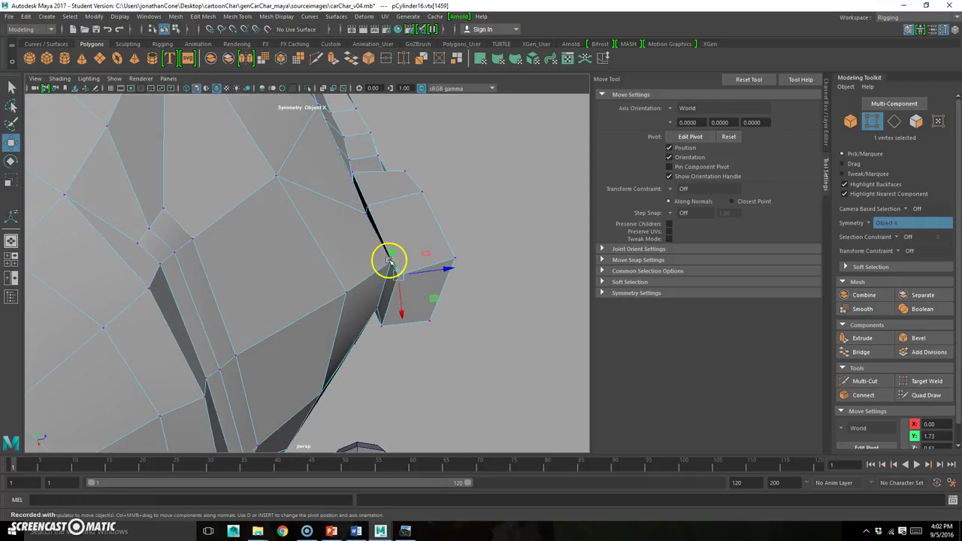
pyautogui.keyDown('alt'); pyautogui.moveTo(390, 286); pyautogui.dragTo(391, 300); pyautogui.keyUp('alt')
pyautogui.keyDown('shift'); pyautogui.click(380, 328); pyautogui.keyUp('shift')
pyautogui.hotkey('ctrl', 'z')
pyautogui.keyDown('shift'); pyautogui.click(350, 174); pyautogui.keyUp('shift')
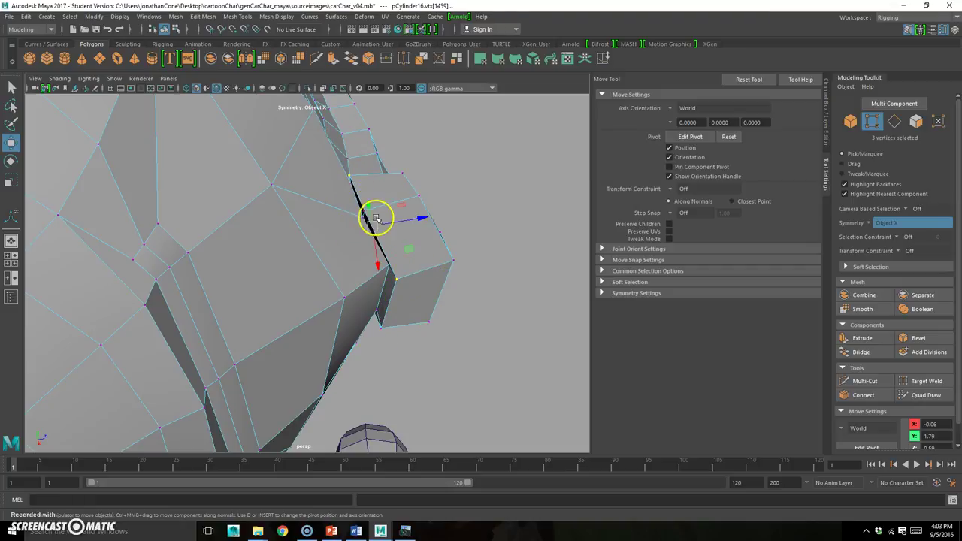
pyautogui.keyDown('shift'); pyautogui.click(383, 330); pyautogui.keyUp('shift')
pyautogui.keyDown('alt'); pyautogui.moveTo(393, 339); pyautogui.dragTo(285, 318); pyautogui.keyUp('alt')
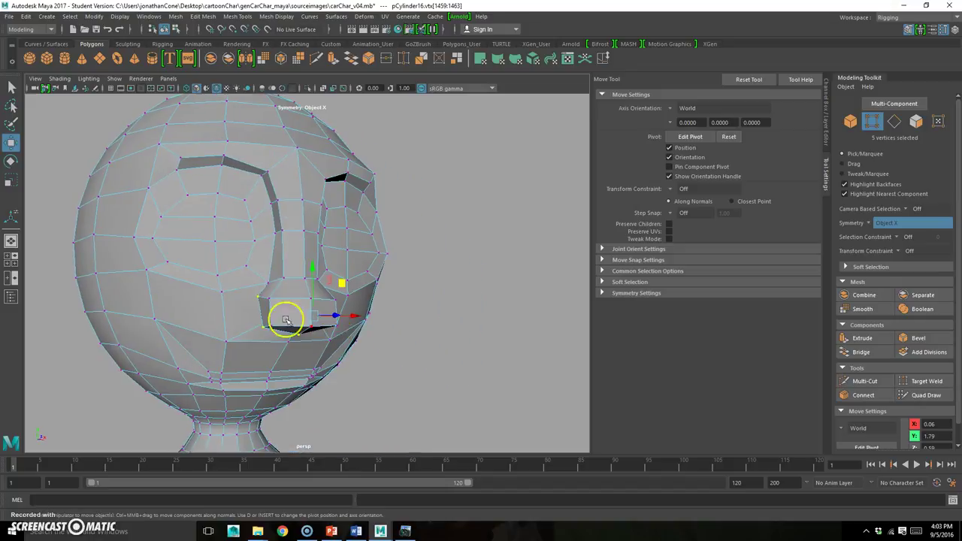
pyautogui.keyDown('ctrl'); pyautogui.moveTo(391, 266); pyautogui.dragTo(368, 320); pyautogui.keyUp('ctrl')
pyautogui.keyDown('alt'); pyautogui.moveTo(228, 339); pyautogui.dragTo(296, 274); pyautogui.keyUp('alt')
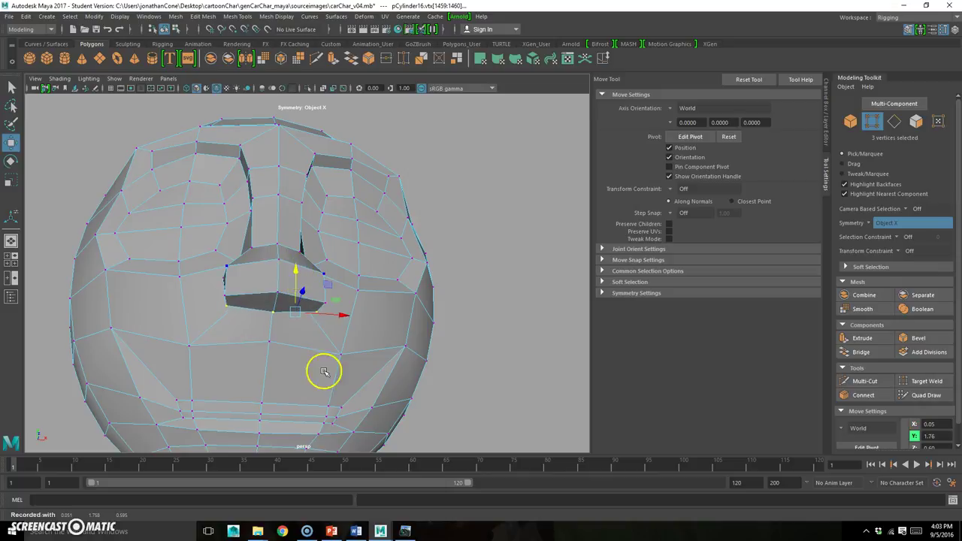
pyautogui.keyDown('alt'); pyautogui.moveTo(325, 371); pyautogui.dragTo(309, 334); pyautogui.keyUp('alt')
pyautogui.click(326, 342)
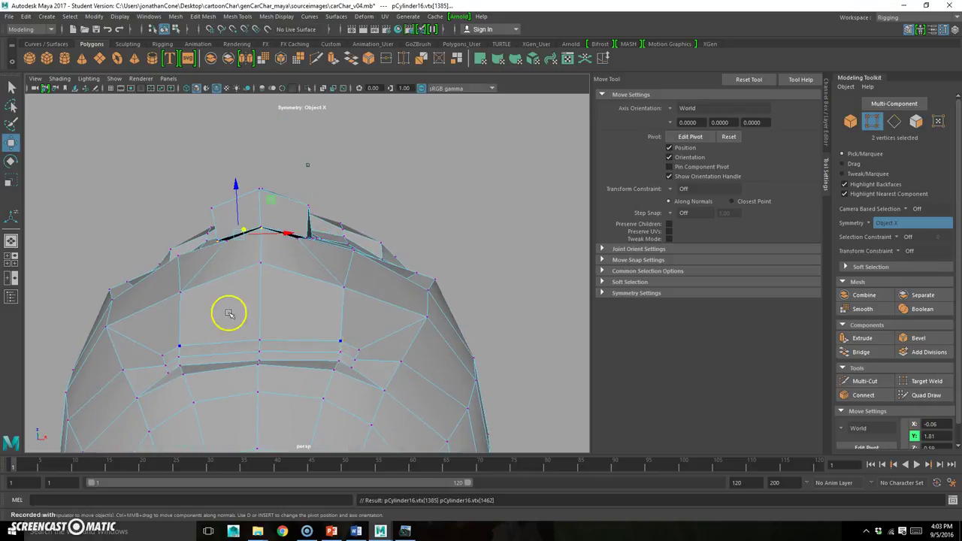
pyautogui.keyDown('alt'); pyautogui.moveTo(379, 213); pyautogui.dragTo(357, 194); pyautogui.keyUp('alt')
pyautogui.click(356, 194)
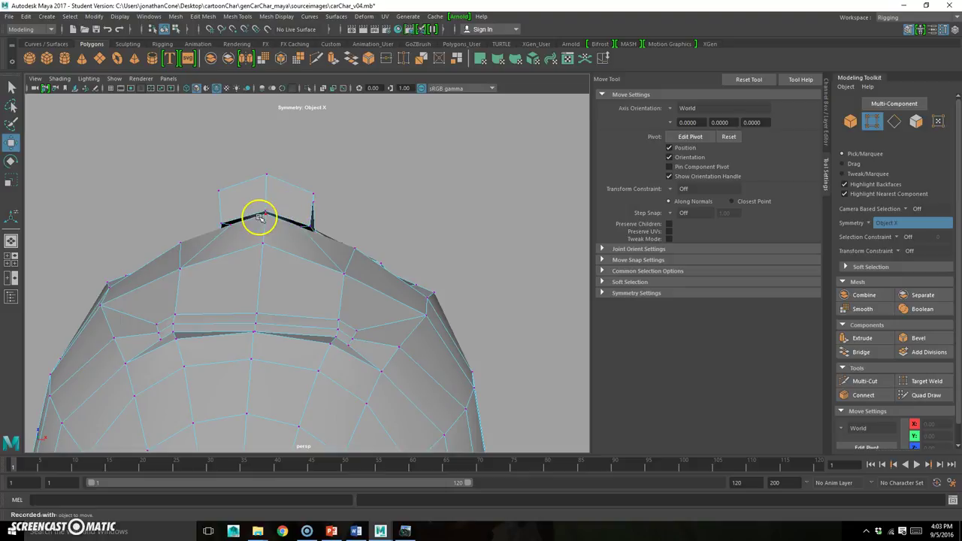
# - Select the three lower front vertices of the nose tip and raise them to angle the nose's underside
pyautogui.click(264, 216)
pyautogui.keyDown('shift'); pyautogui.click(229, 227); pyautogui.keyUp('shift')
pyautogui.keyDown('alt'); pyautogui.moveTo(232, 230); pyautogui.dragTo(300, 311); pyautogui.keyUp('alt')
pyautogui.moveTo(200, 377); pyautogui.dragTo(228, 335)
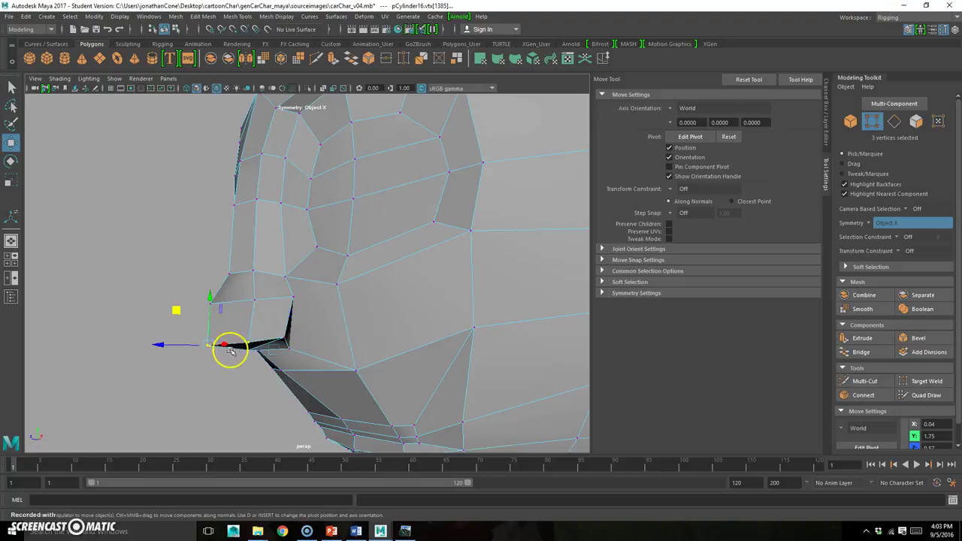
pyautogui.moveTo(179, 313); pyautogui.dragTo(175, 299, button='middle')
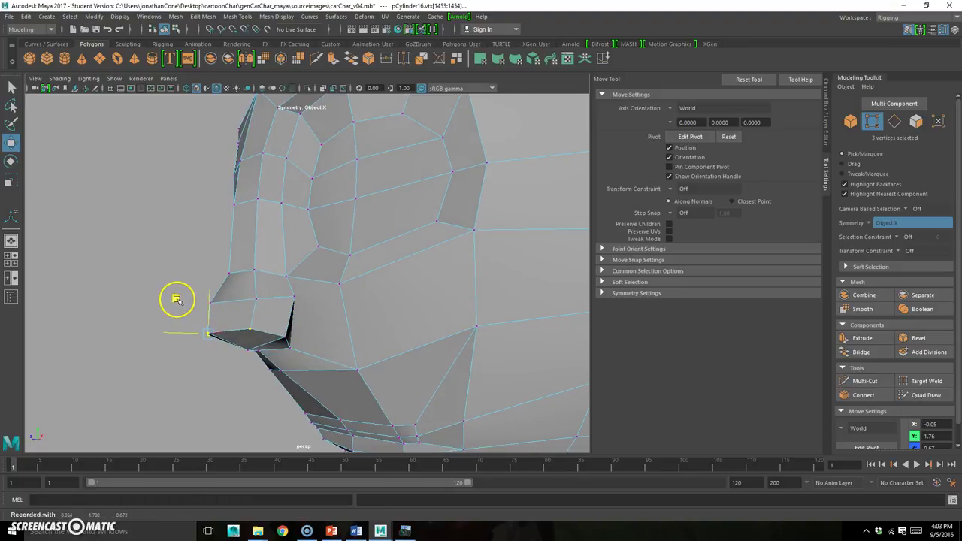
pyautogui.keyDown('alt'); pyautogui.moveTo(176, 298); pyautogui.dragTo(367, 281); pyautogui.keyUp('alt')
# - Preview the head mesh smoothed and select the vertices along the nose's centre line
pyautogui.click(500, 232)
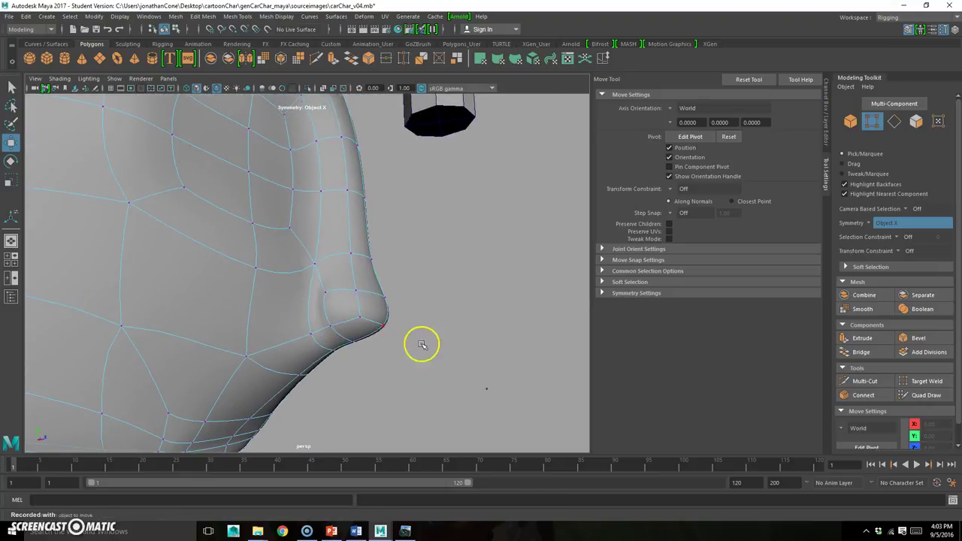
pyautogui.keyDown('alt'); pyautogui.moveTo(423, 343); pyautogui.dragTo(317, 371, button='right'); pyautogui.keyUp('alt')
pyautogui.keyDown('alt'); pyautogui.moveTo(317, 372); pyautogui.dragTo(180, 378); pyautogui.keyUp('alt')
pyautogui.keyDown('alt'); pyautogui.moveTo(155, 361); pyautogui.dragTo(189, 338, button='right'); pyautogui.keyUp('alt')
pyautogui.keyDown('alt'); pyautogui.moveTo(188, 338); pyautogui.dragTo(234, 271); pyautogui.keyUp('alt')
pyautogui.moveTo(250, 159); pyautogui.dragTo(251, 161)
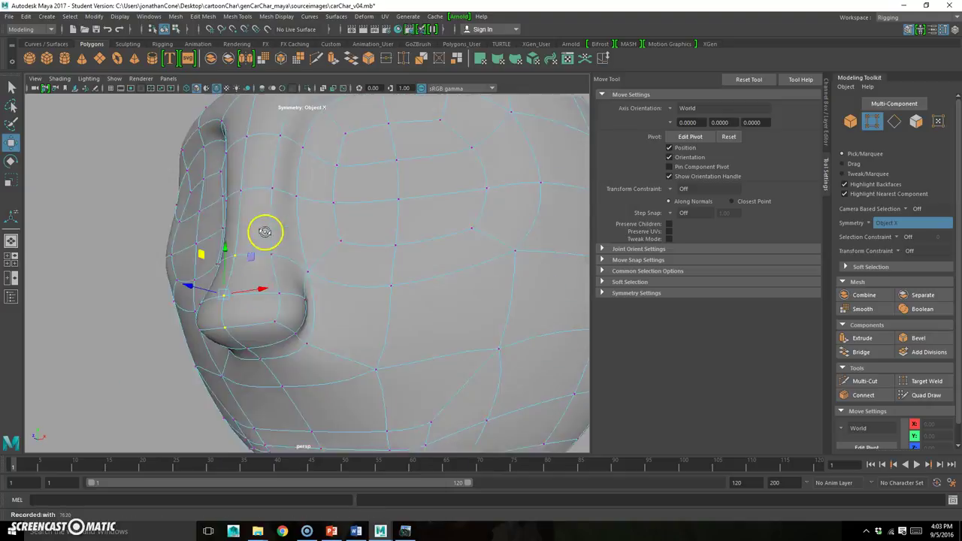